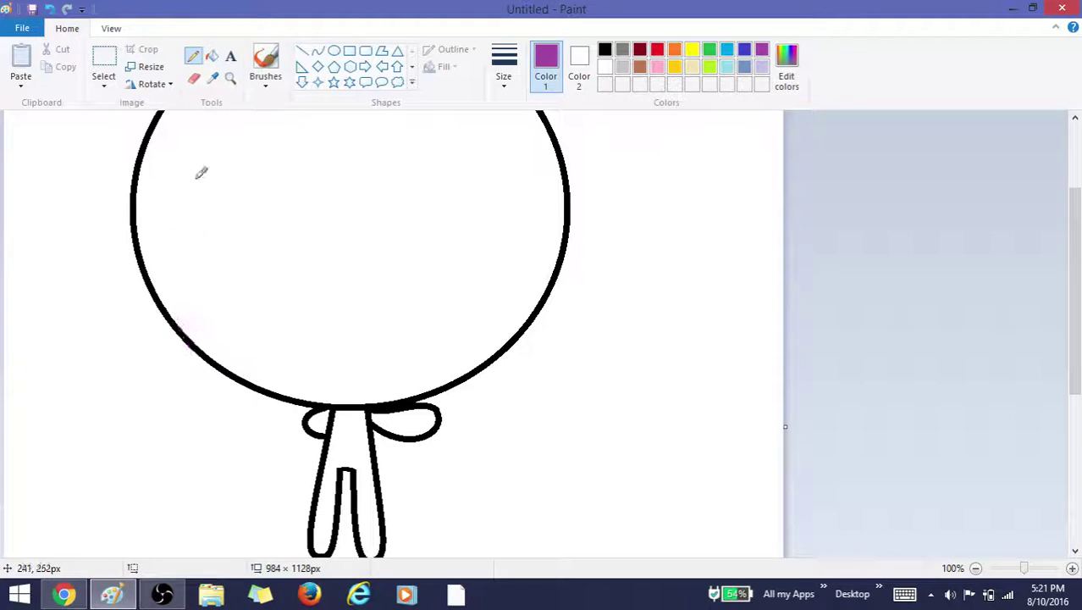
mouse_move(201, 172)
left_mouse_down()
mouse_move(156, 373)
mouse_move(169, 275)
mouse_move(309, 217)
left_mouse_up()
key("ctrl+z")
mouse_move(211, 185)
left_mouse_down()
mouse_move(111, 280)
mouse_move(153, 369)
mouse_move(155, 304)
mouse_move(326, 234)
left_mouse_up()
key("ctrl+z")
mouse_move(280, 195)
left_mouse_down()
mouse_move(188, 225)
mouse_move(188, 309)
mouse_move(314, 224)
mouse_move(440, 399)
mouse_move(517, 349)
left_mouse_up()
key("ctrl+z")
Draw the purple pencil outline of the parted fringe over the face and the long back hair sweeping down around the body
mouse_move(237, 199)
left_mouse_down()
mouse_move(159, 343)
mouse_move(170, 355)
mouse_move(202, 287)
mouse_move(343, 228)
mouse_move(380, 286)
mouse_move(470, 347)
mouse_move(476, 373)
mouse_move(465, 382)
mouse_move(505, 390)
mouse_move(513, 247)
left_mouse_up()
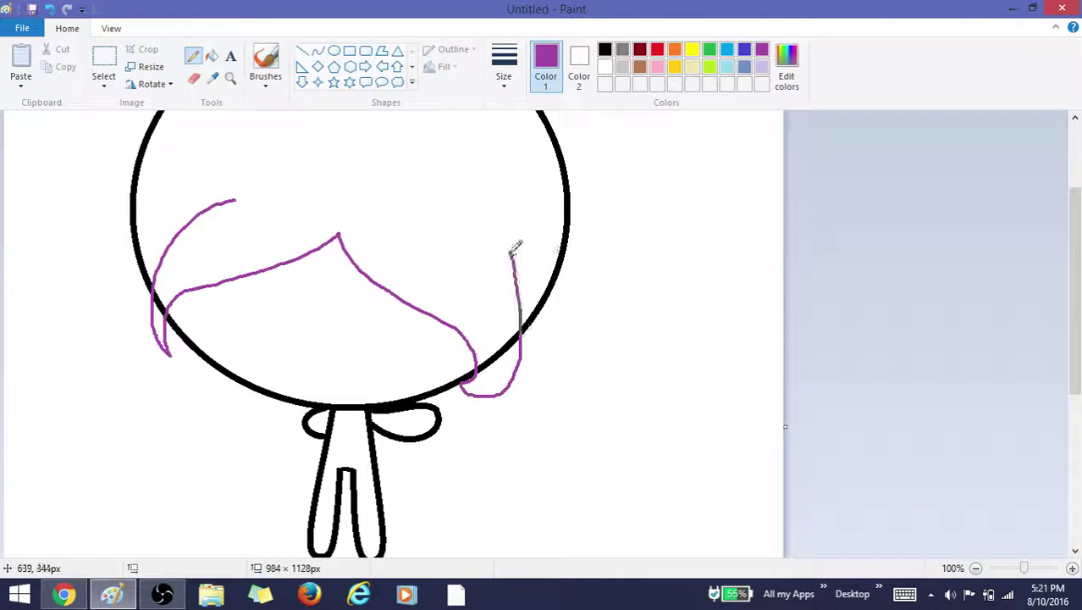
scroll(563, 193, "down", 3)
mouse_move(558, 113)
left_mouse_down()
mouse_move(501, 350)
mouse_move(458, 446)
mouse_move(482, 462)
mouse_move(479, 501)
mouse_move(406, 536)
mouse_move(225, 492)
mouse_move(119, 391)
mouse_move(120, 349)
mouse_move(222, 280)
left_mouse_up()
key("ctrl+z")
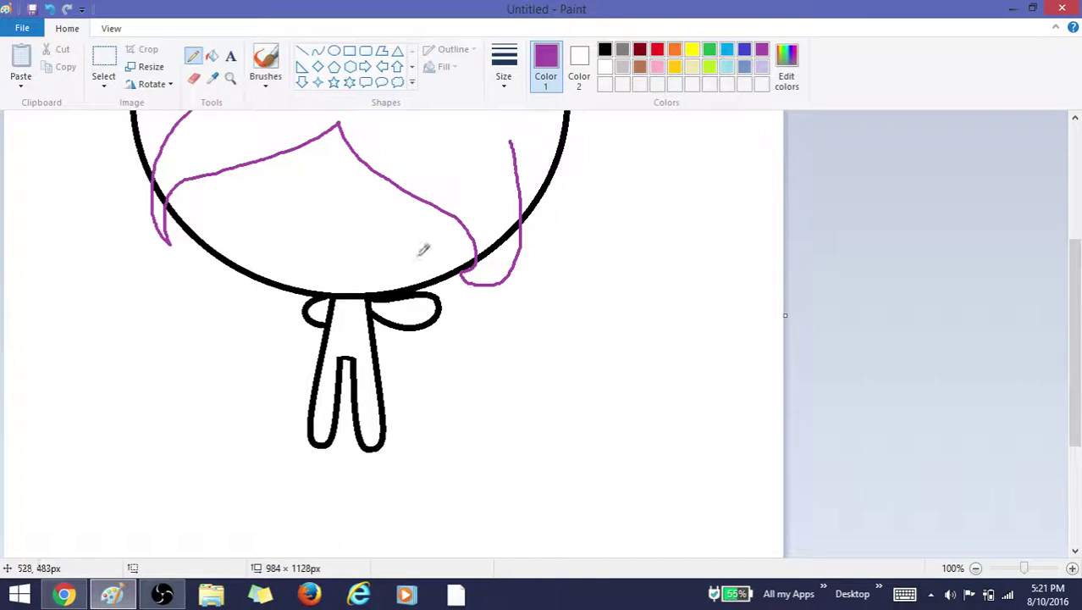
mouse_move(556, 123)
left_mouse_down()
mouse_move(515, 351)
mouse_move(441, 486)
mouse_move(461, 485)
mouse_move(452, 501)
mouse_move(379, 525)
mouse_move(273, 500)
mouse_move(231, 431)
mouse_move(267, 367)
mouse_move(279, 279)
left_mouse_up()
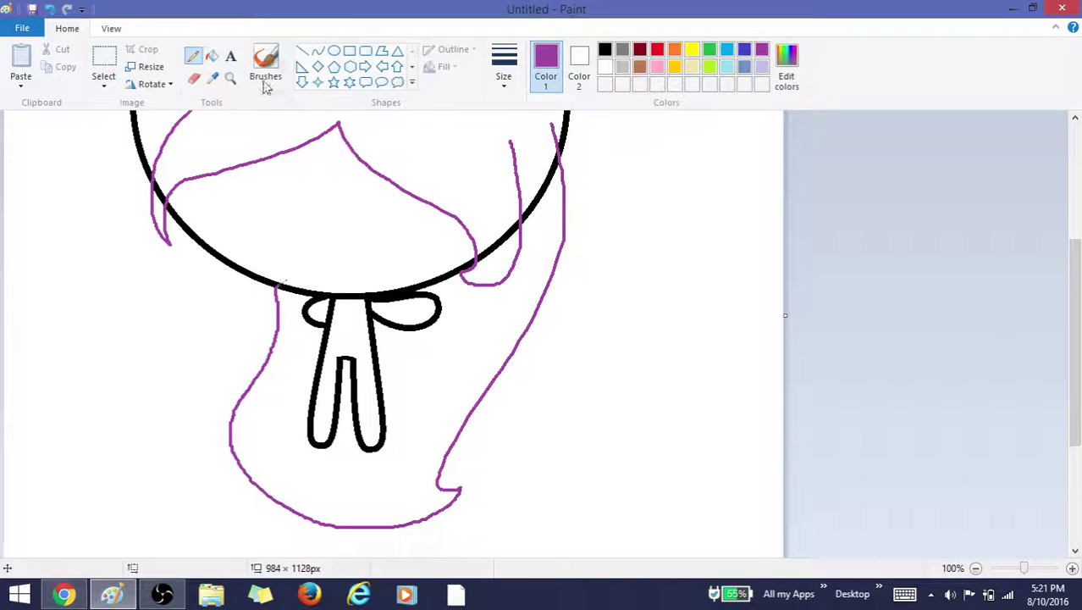
Recolour the outlines black with the fill tool and remove the head outline where the hair overlaps it, keeping the hair area white
left_click(212, 57)
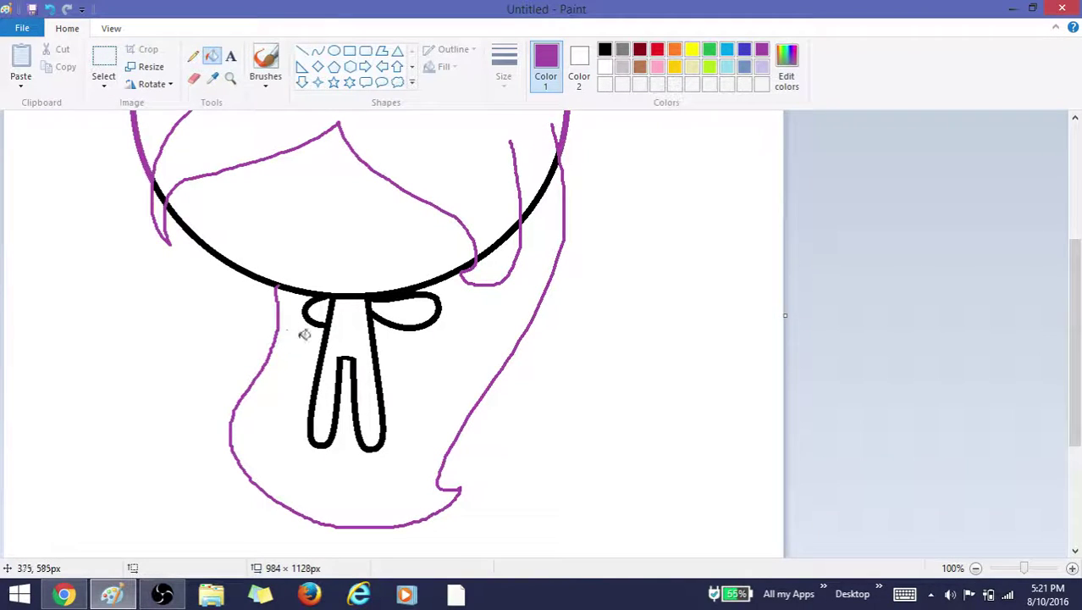
left_click(317, 291)
scroll(318, 290, "up", 5)
left_click(604, 49)
left_click(484, 293)
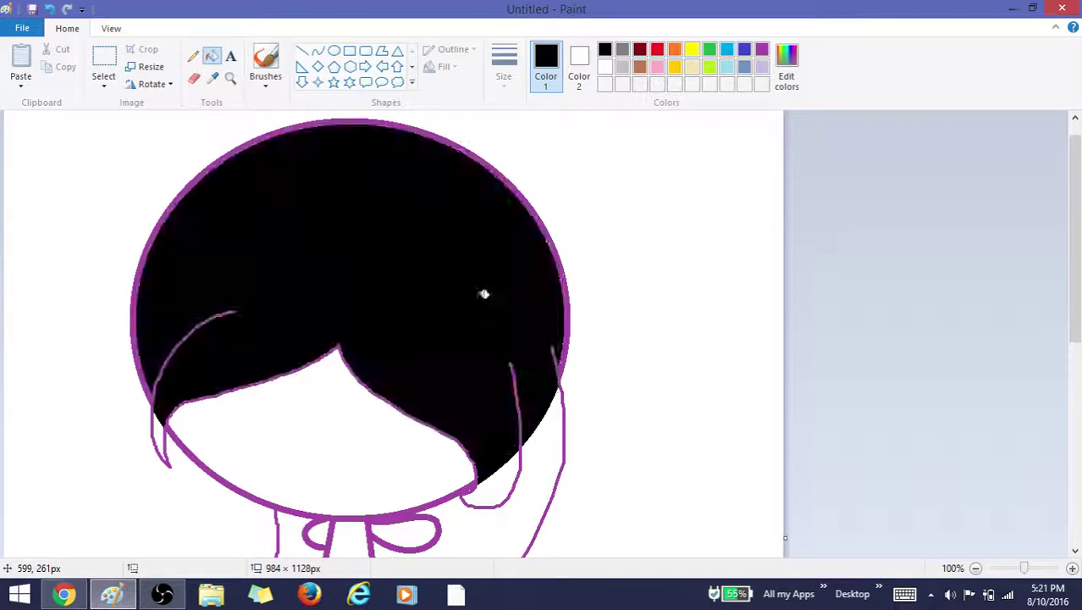
right_click(486, 294)
scroll(488, 295, "down", 3)
left_click(471, 365)
right_click(471, 367)
left_click(477, 369)
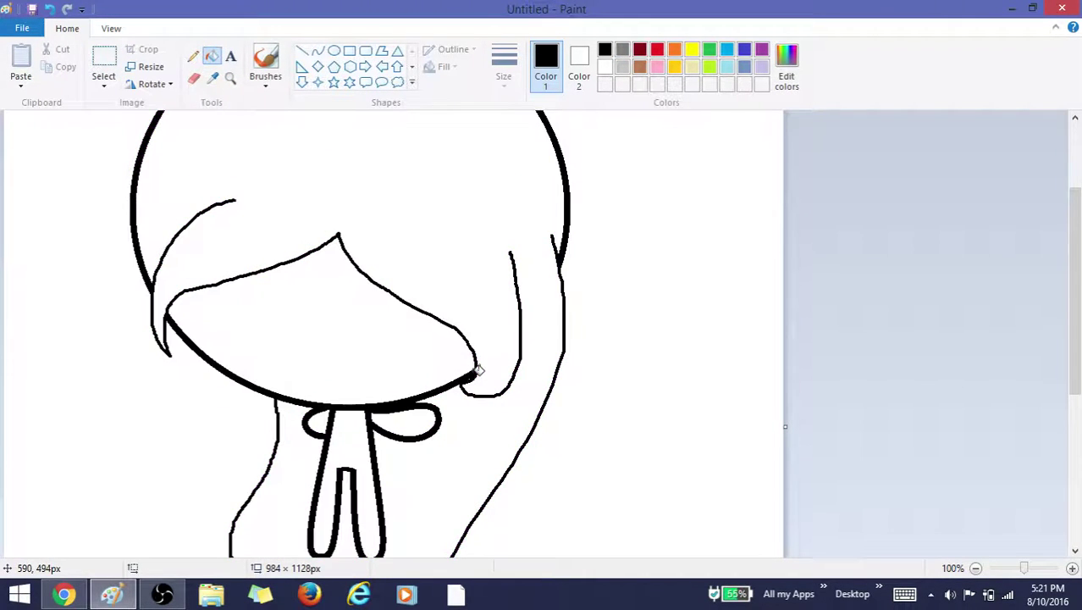
Zoom in to 200% on the lower half of the face
left_click(192, 57)
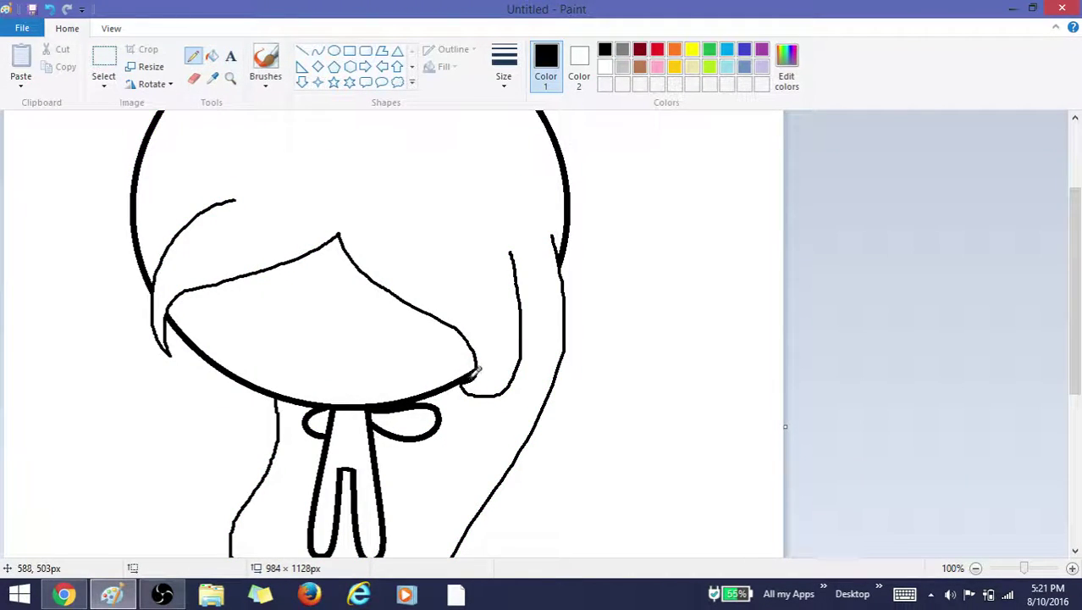
scroll(378, 262, "down", 3)
left_click(230, 77)
left_click(305, 186)
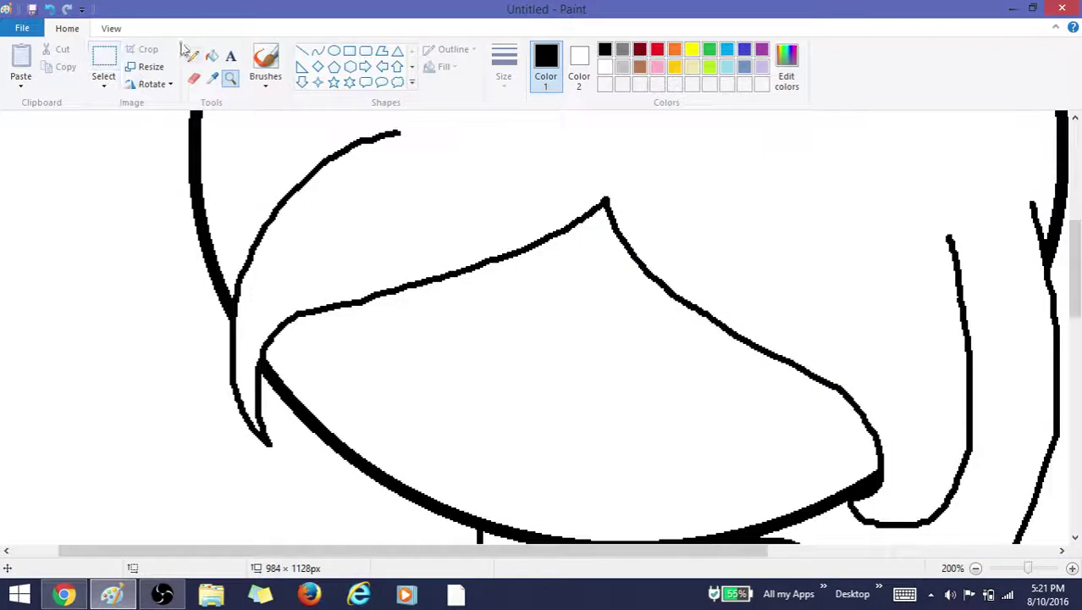
left_click_drag(572, 334, 818, 386)
key("ctrl+z")
mouse_move(628, 357)
left_mouse_down()
mouse_move(612, 382)
mouse_move(766, 355)
left_mouse_up()
key("ctrl+z")
scroll(766, 347, "down", 2)
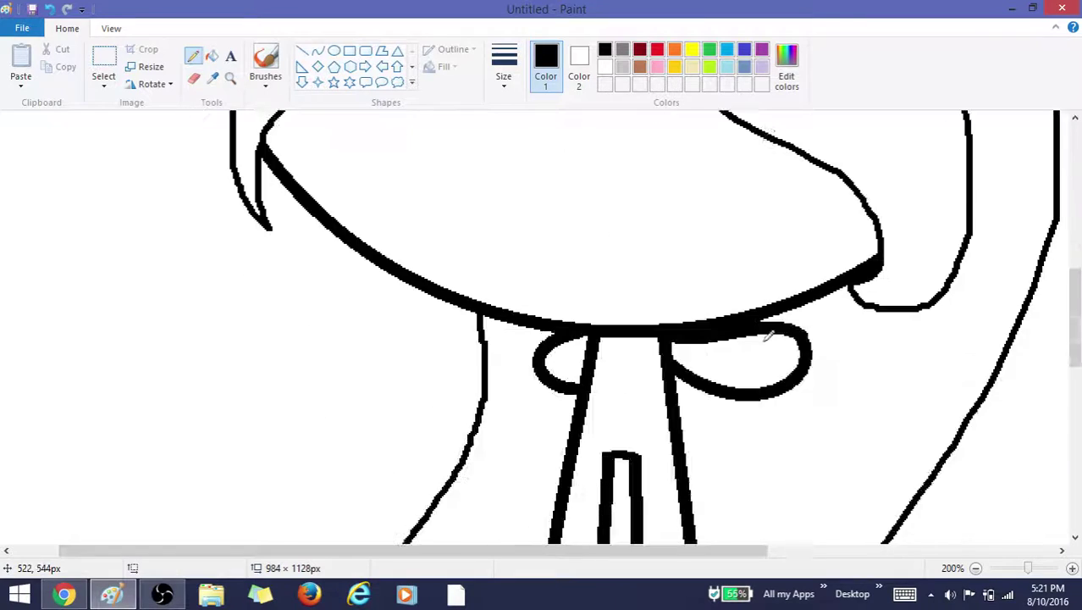
scroll(766, 347, "up", 1)
mouse_move(601, 210)
left_mouse_down()
mouse_move(612, 244)
mouse_move(244, 170)
left_mouse_up()
key("ctrl+z")
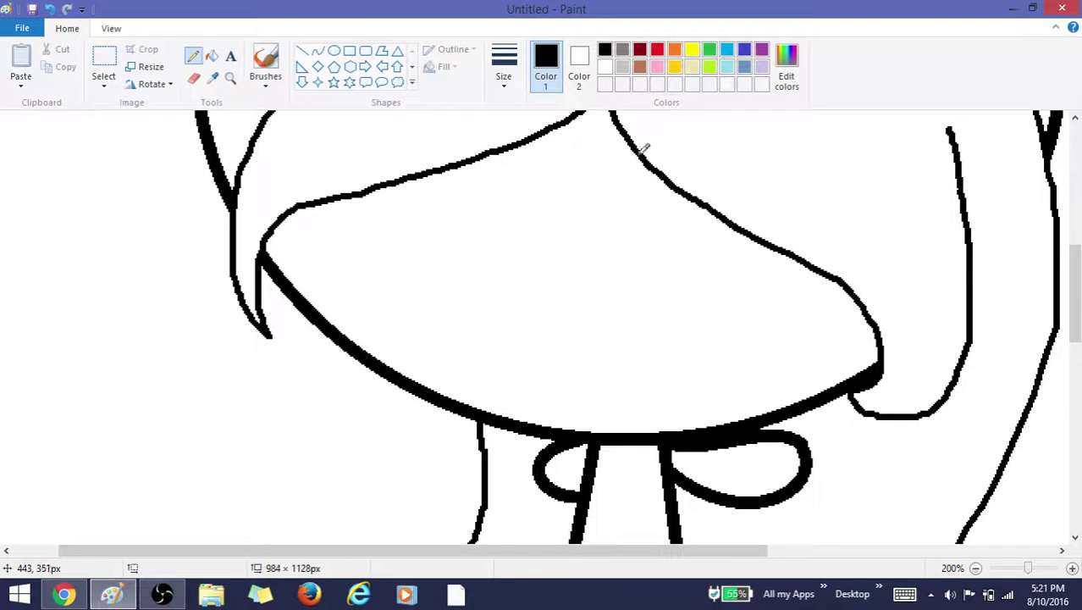
mouse_move(641, 153)
left_mouse_down()
mouse_move(617, 168)
mouse_move(639, 415)
mouse_move(703, 427)
left_mouse_up()
key("ctrl+z")
mouse_move(636, 151)
left_mouse_down()
mouse_move(634, 224)
mouse_move(709, 373)
mouse_move(813, 387)
mouse_move(871, 340)
left_mouse_up()
key("ctrl+z")
Draw the black pencil outlines of both eyes beneath the fringe and a curved line inside the smaller eye
mouse_move(631, 142)
left_mouse_down()
mouse_move(570, 290)
mouse_move(612, 383)
mouse_move(693, 412)
mouse_move(792, 404)
left_mouse_up()
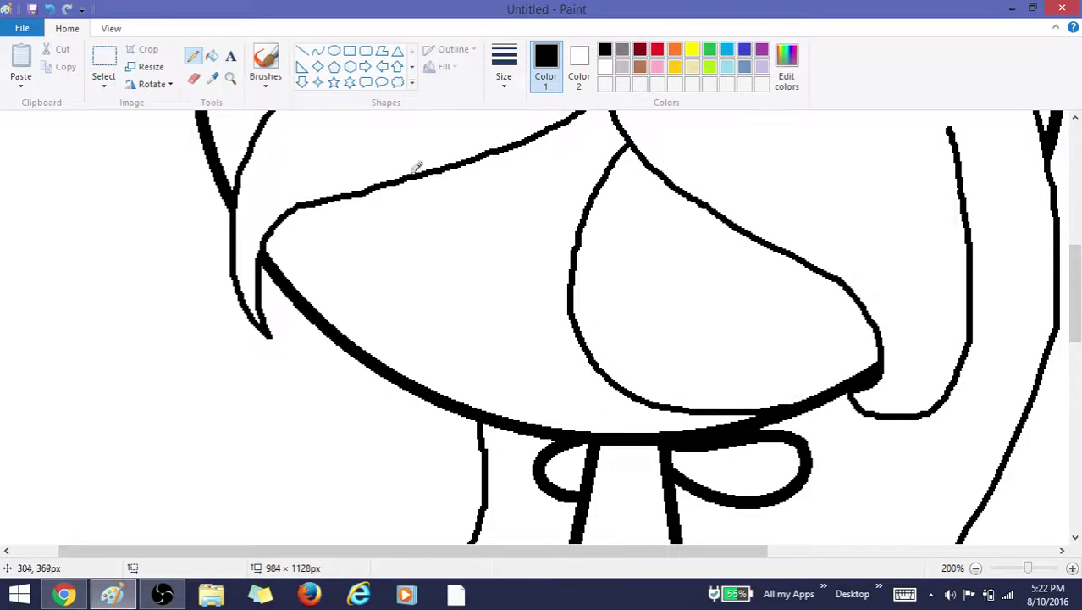
left_click_drag(477, 160, 481, 310)
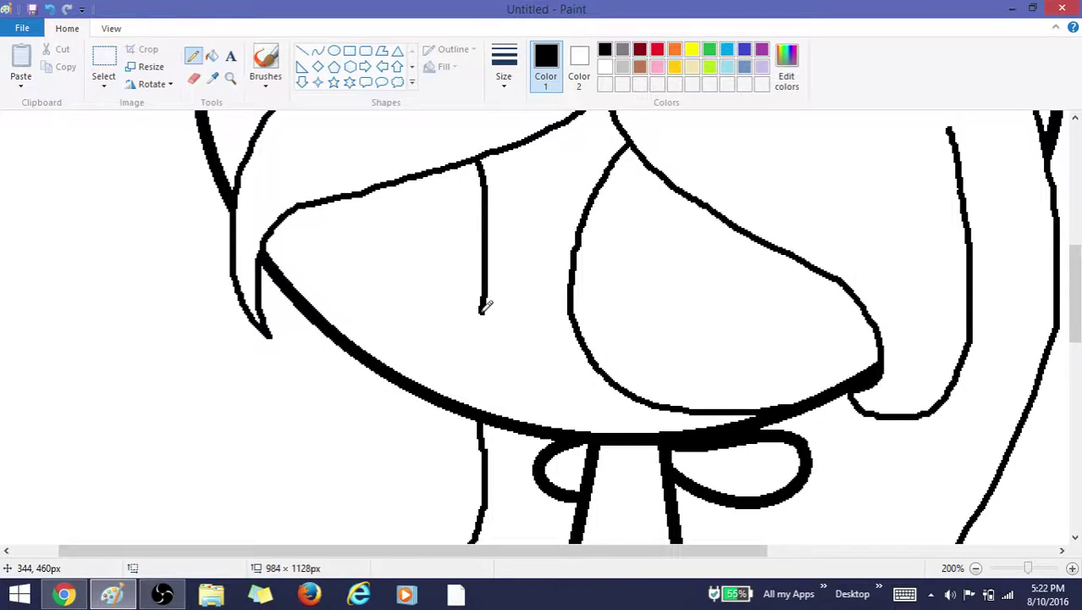
key("ctrl+z")
mouse_move(489, 153)
left_mouse_down()
mouse_move(508, 246)
mouse_move(494, 327)
mouse_move(382, 318)
mouse_move(333, 330)
left_mouse_up()
key("ctrl+z")
mouse_move(474, 269)
left_mouse_down()
mouse_move(283, 212)
mouse_move(386, 218)
mouse_move(300, 208)
left_mouse_up()
left_click_drag(530, 385, 610, 374)
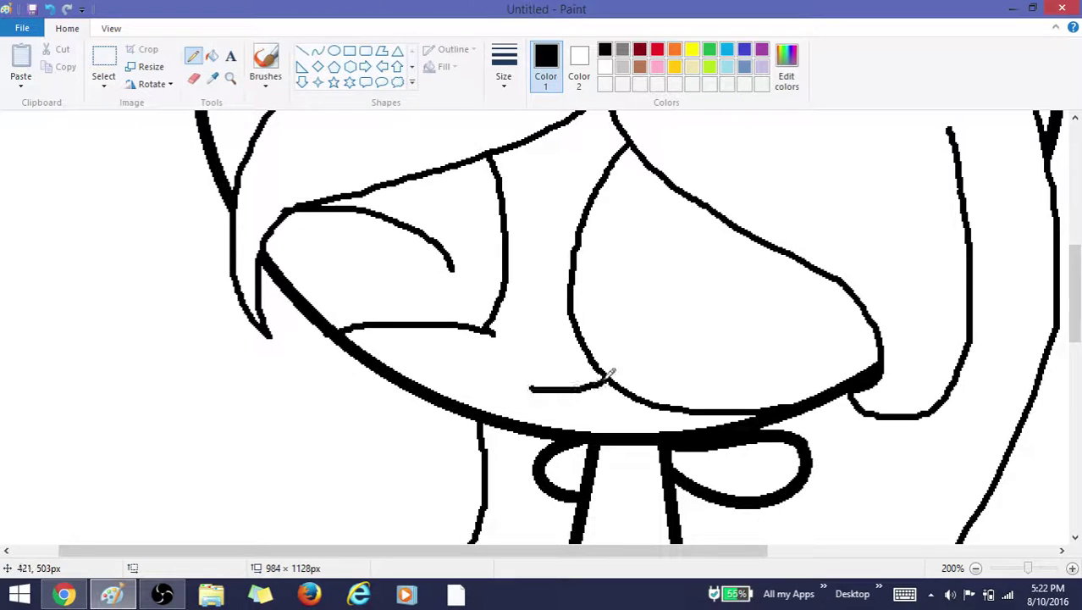
key("ctrl+z")
mouse_move(542, 405)
left_mouse_down()
mouse_move(639, 376)
mouse_move(591, 387)
left_mouse_up()
key("ctrl+z")
key("ctrl+z")
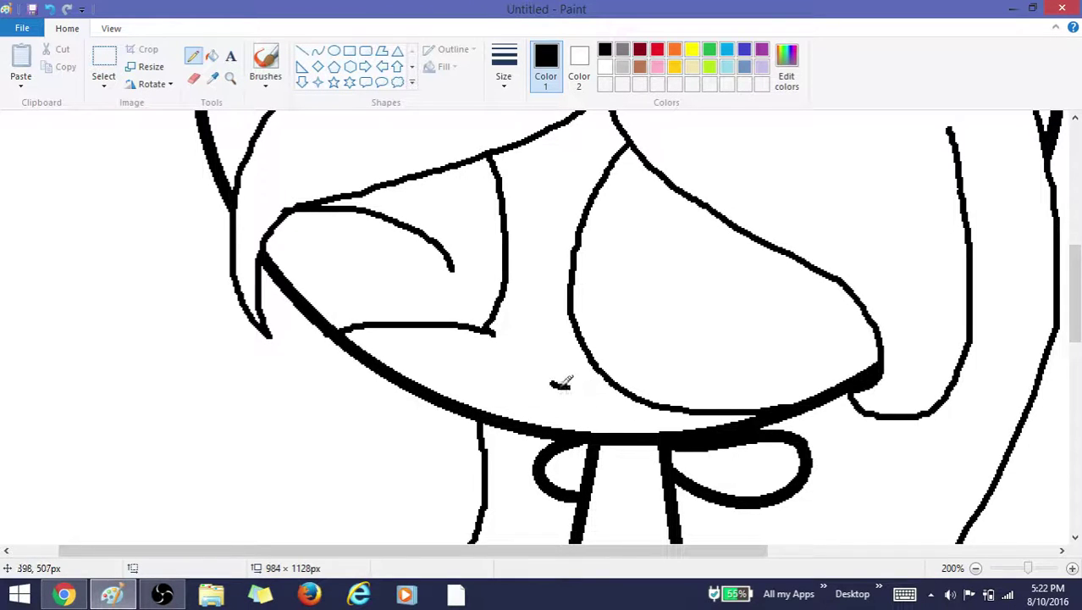
mouse_move(498, 338)
left_mouse_down()
mouse_move(453, 344)
mouse_move(552, 388)
mouse_move(588, 368)
left_mouse_up()
key("ctrl+z")
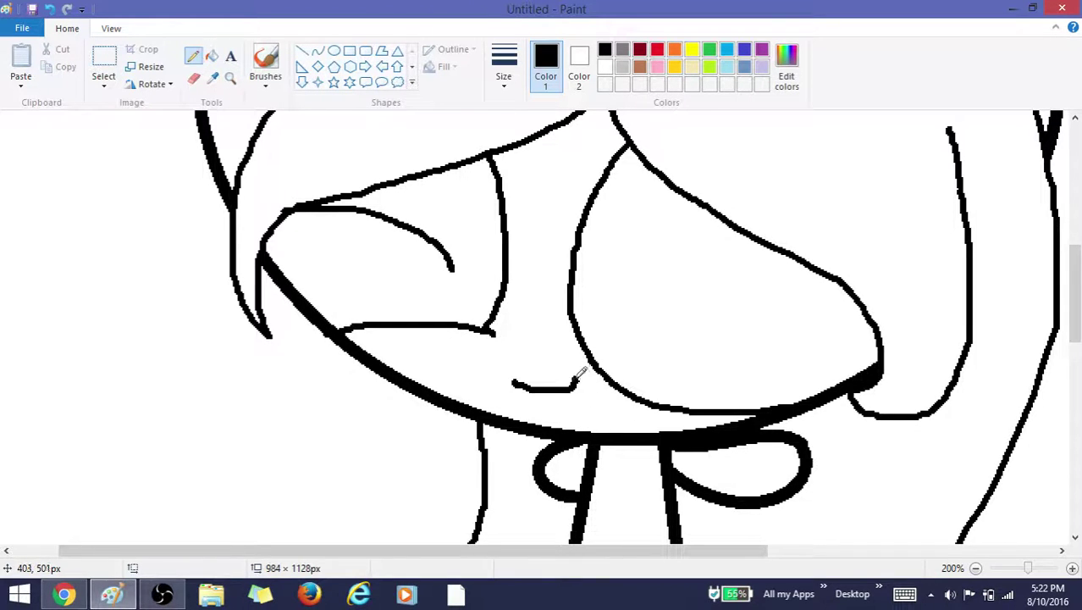
key("ctrl+z")
Draw a small open mouth between the eyes on the chin line and fill the area outside its inner curve black
mouse_move(531, 394)
left_mouse_down()
mouse_move(581, 377)
mouse_move(606, 394)
mouse_move(574, 429)
left_mouse_up()
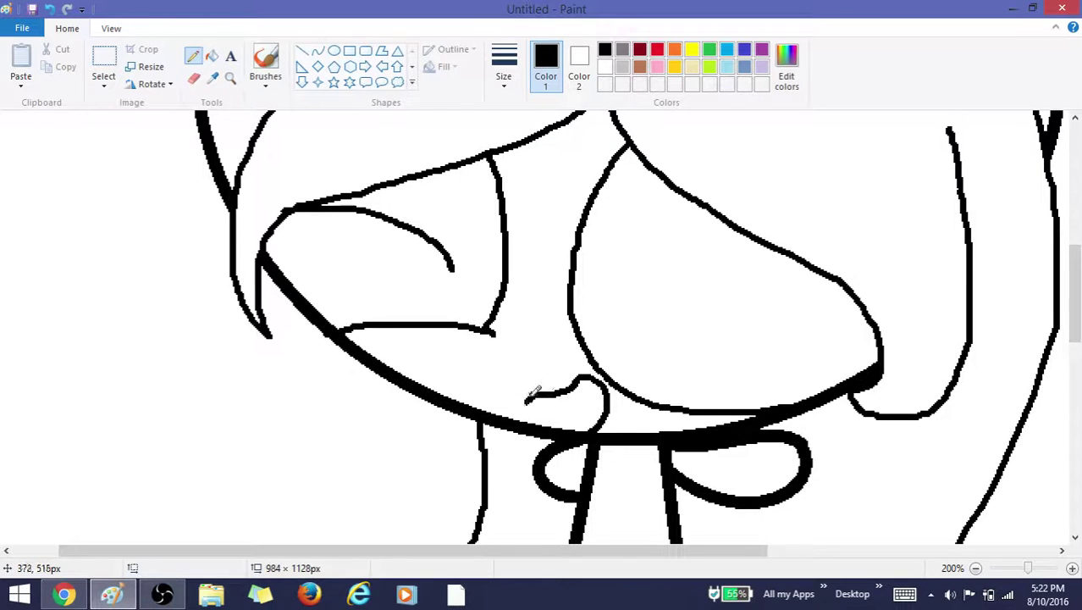
left_click_drag(598, 384, 557, 422)
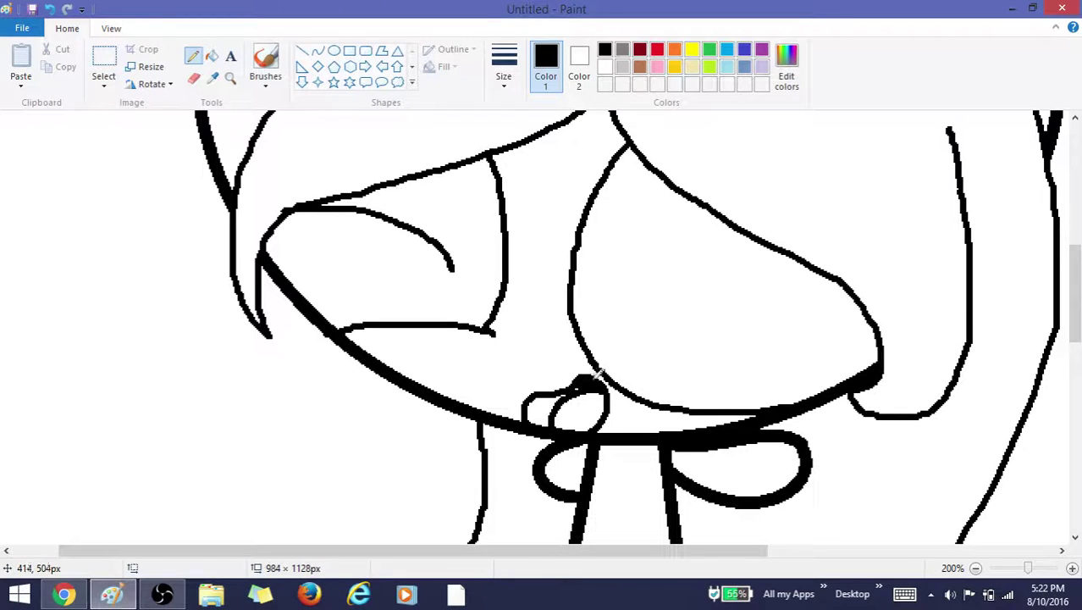
left_click(212, 56)
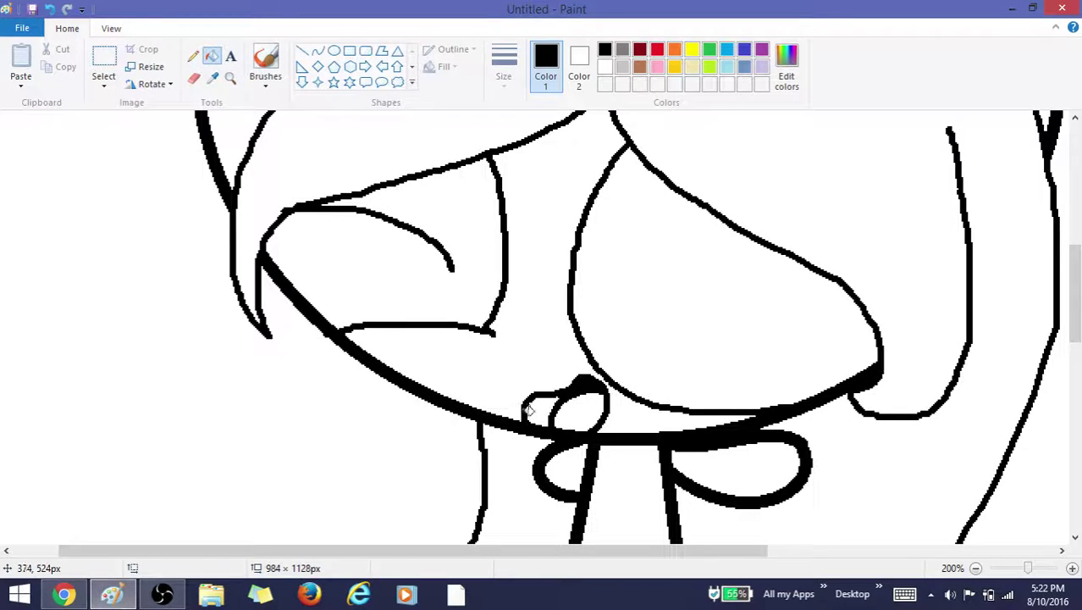
left_click(550, 395)
left_click(193, 57)
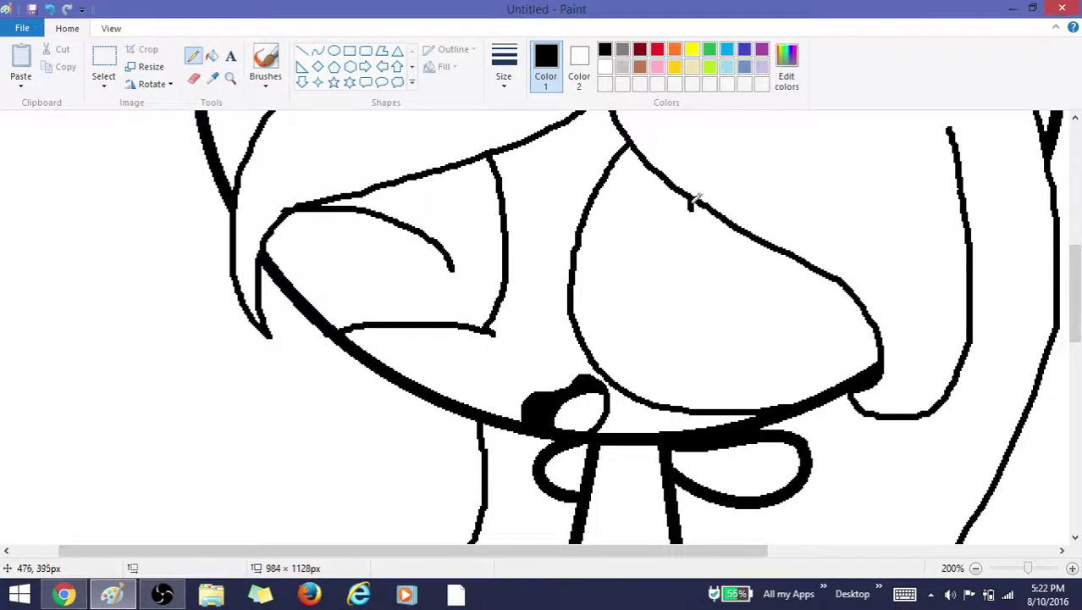
mouse_move(693, 205)
left_mouse_down()
mouse_move(592, 311)
mouse_move(584, 249)
left_mouse_up()
key("ctrl+z")
mouse_move(710, 200)
left_mouse_down()
mouse_move(697, 239)
mouse_move(580, 267)
mouse_move(585, 232)
left_mouse_up()
key("ctrl+z")
mouse_move(680, 181)
left_mouse_down()
mouse_move(644, 234)
mouse_move(597, 199)
left_mouse_up()
key("ctrl+z")
Draw an iris ellipse about 78 × 90 px across the fringe edge of the larger eye and cut it with white curves along the fringe
left_click(334, 50)
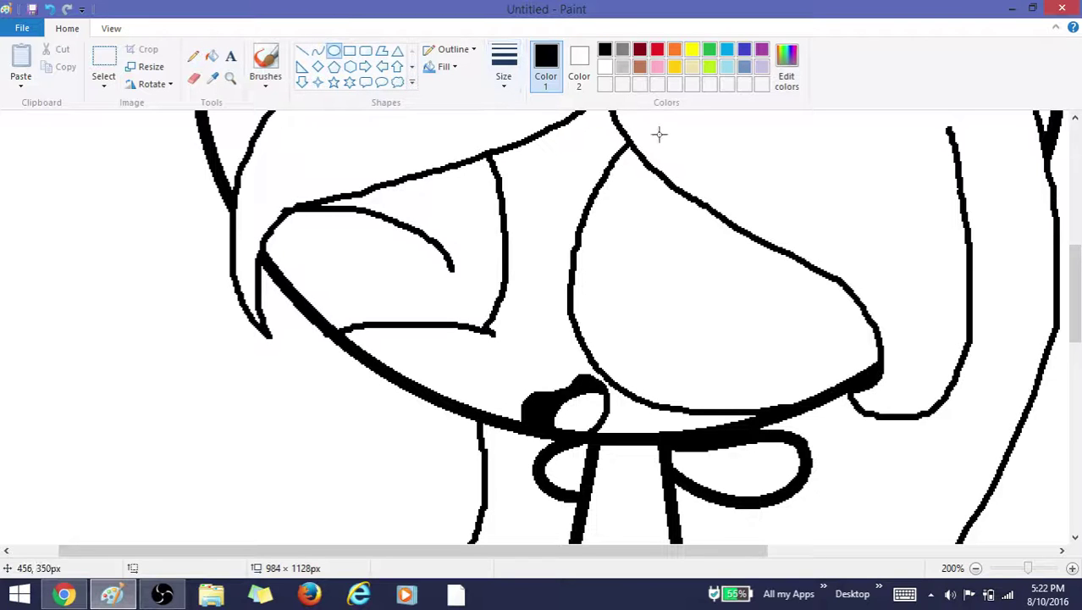
mouse_move(668, 147)
left_mouse_down()
mouse_move(763, 285)
mouse_move(800, 297)
left_mouse_up()
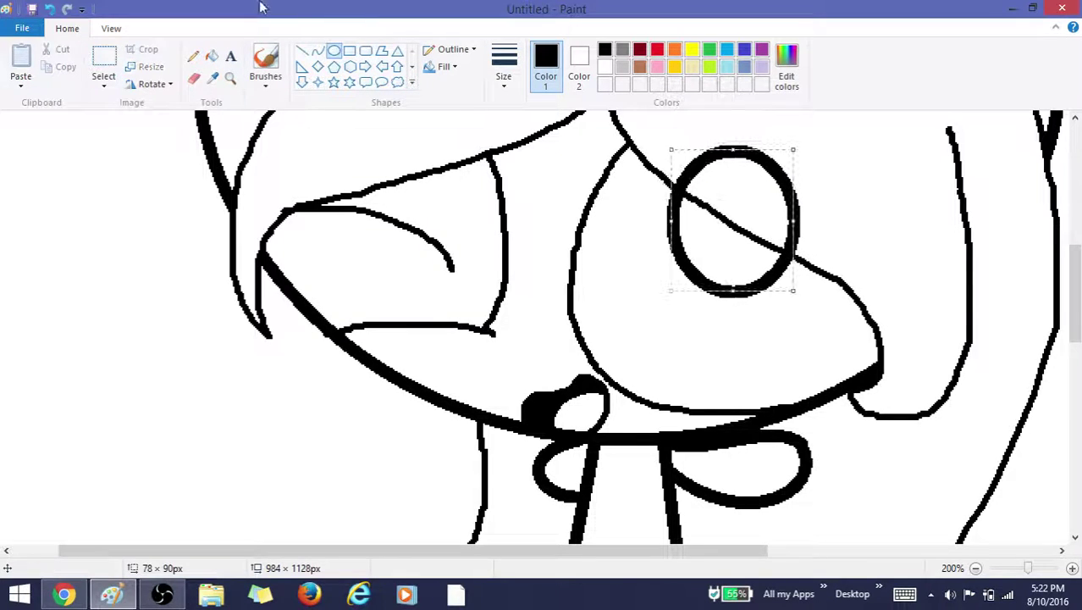
left_click(318, 51)
left_click_drag(689, 177, 877, 259)
mouse_move(745, 207)
left_mouse_down()
mouse_move(686, 193)
mouse_move(809, 266)
left_mouse_up()
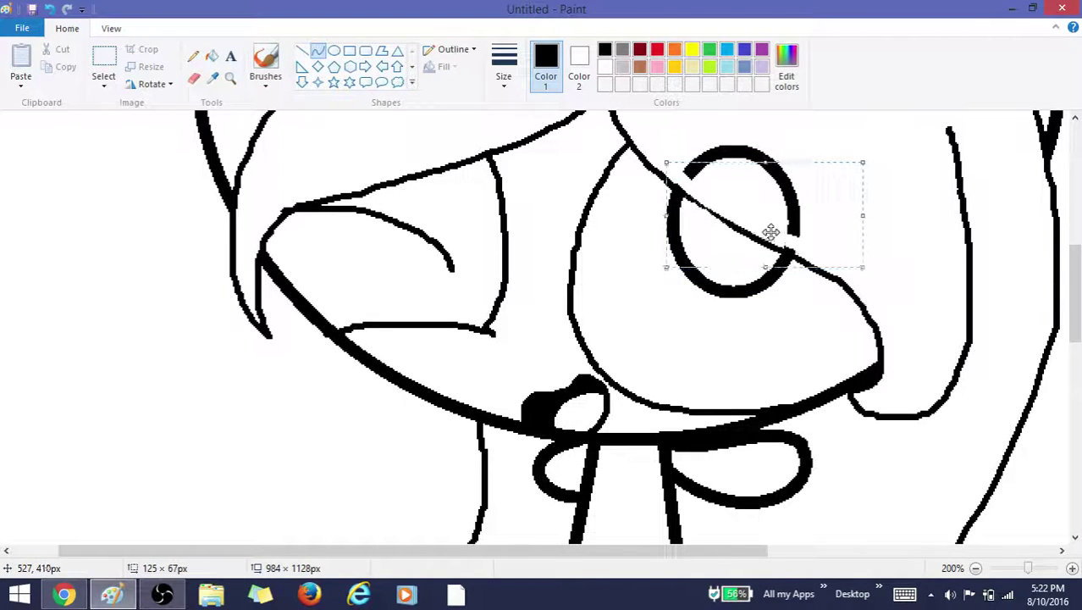
key("ctrl+z")
left_click_drag(659, 158, 836, 254)
mouse_move(678, 188)
left_mouse_down()
mouse_move(669, 184)
mouse_move(694, 192)
left_mouse_up()
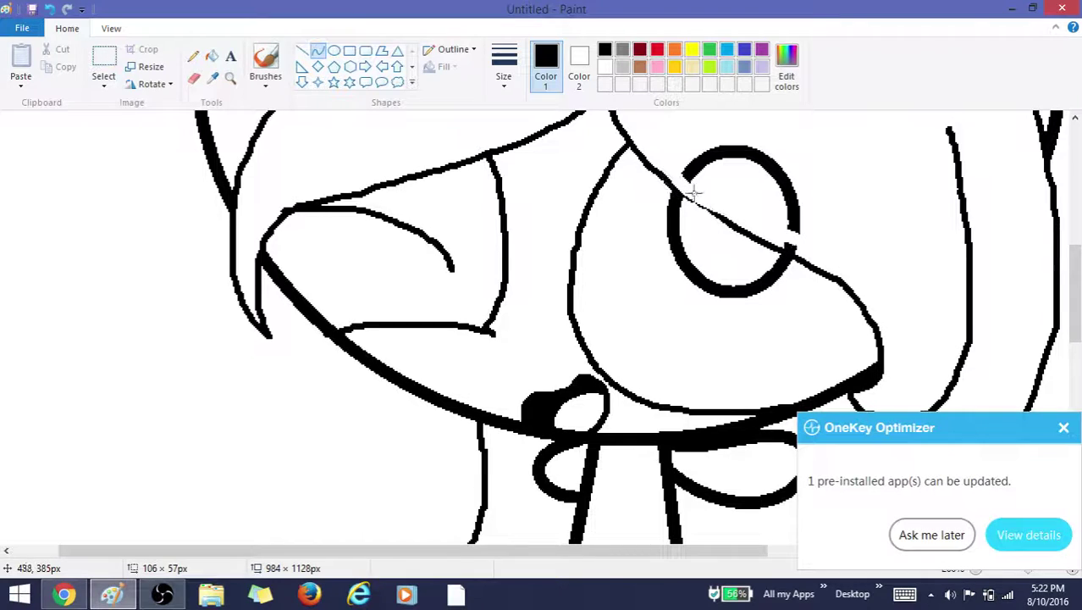
left_click_drag(817, 257, 798, 250)
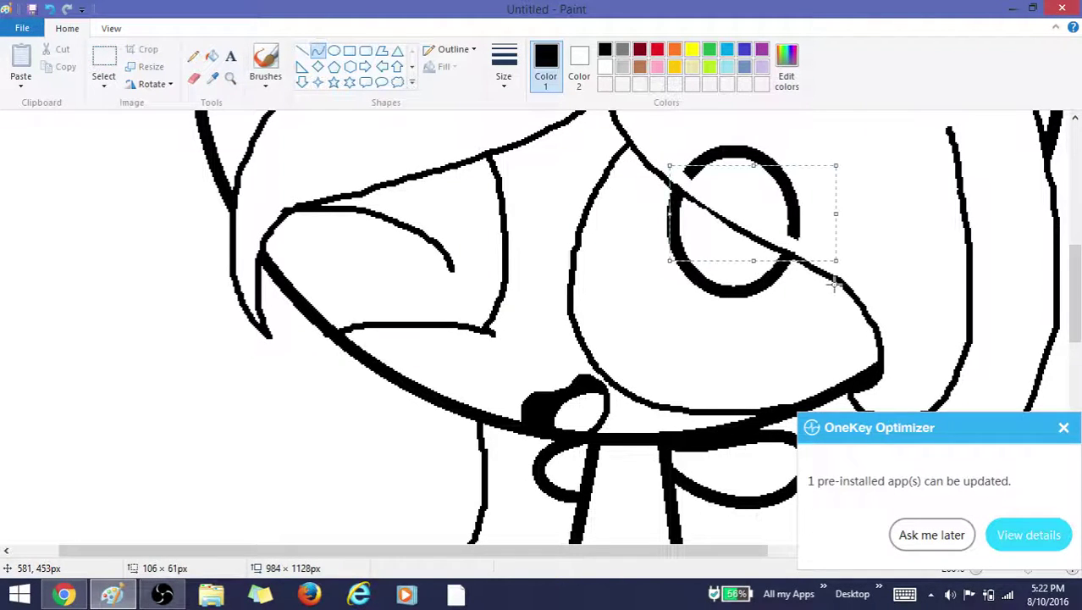
Dismiss the OneKey Optimizer notification and fill the part of the ellipse above the fringe with white
left_click(1064, 427)
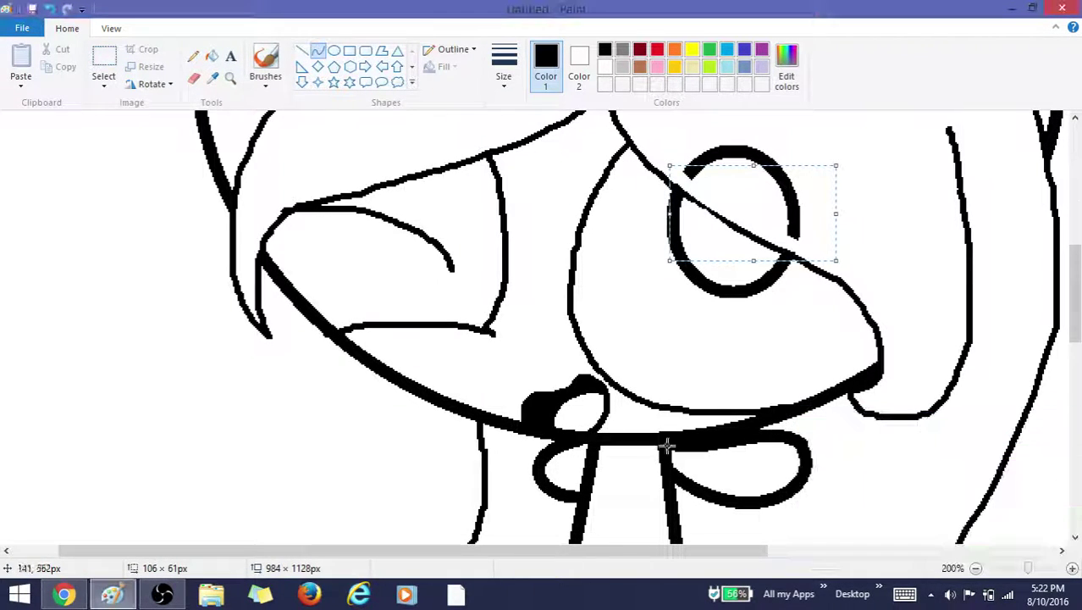
left_click(211, 56)
right_click(789, 209)
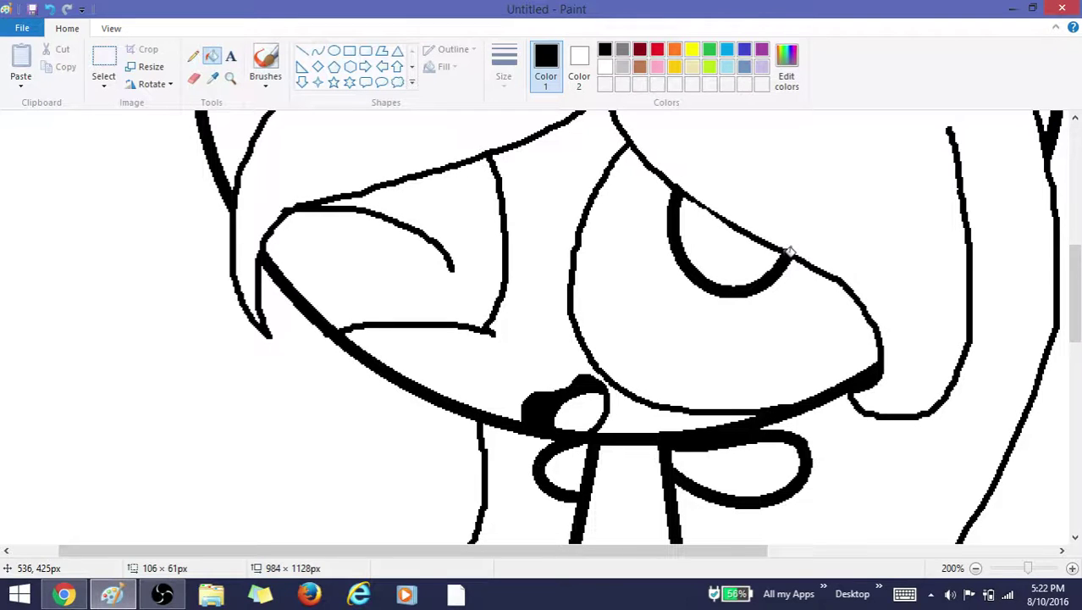
Lower the system volume and open Sticky Notes before returning to Paint
left_click(951, 594)
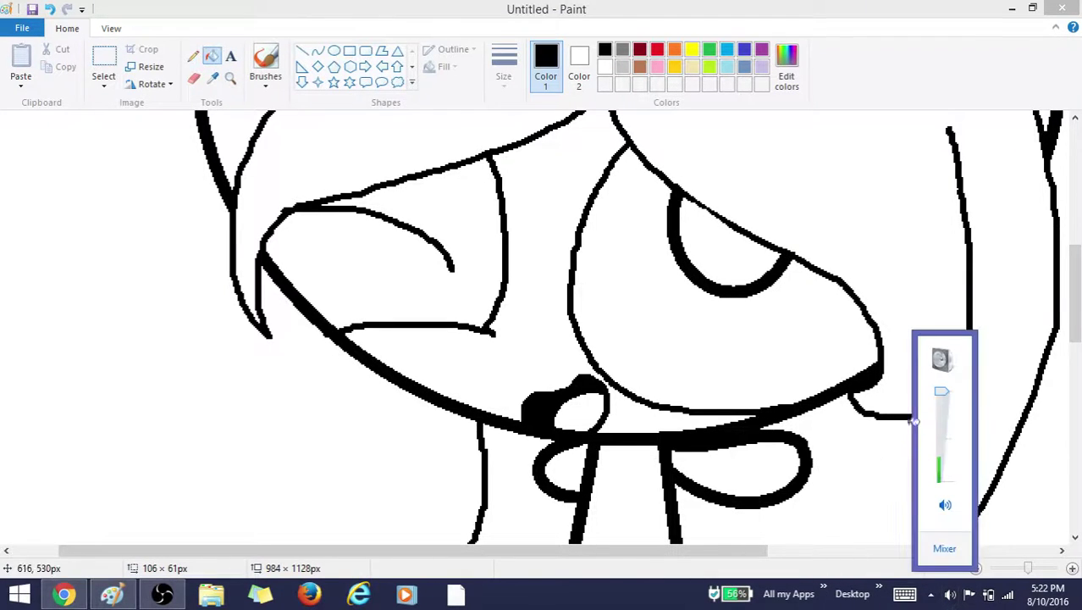
left_click(943, 433)
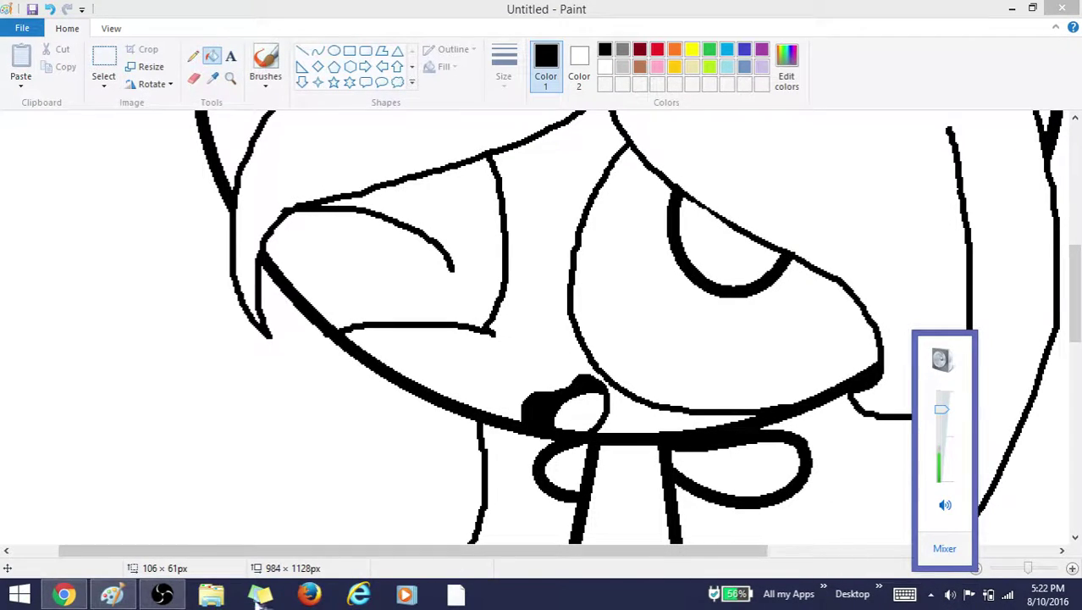
left_click_drag(259, 600, 212, 596)
left_click(212, 596)
left_click(462, 8)
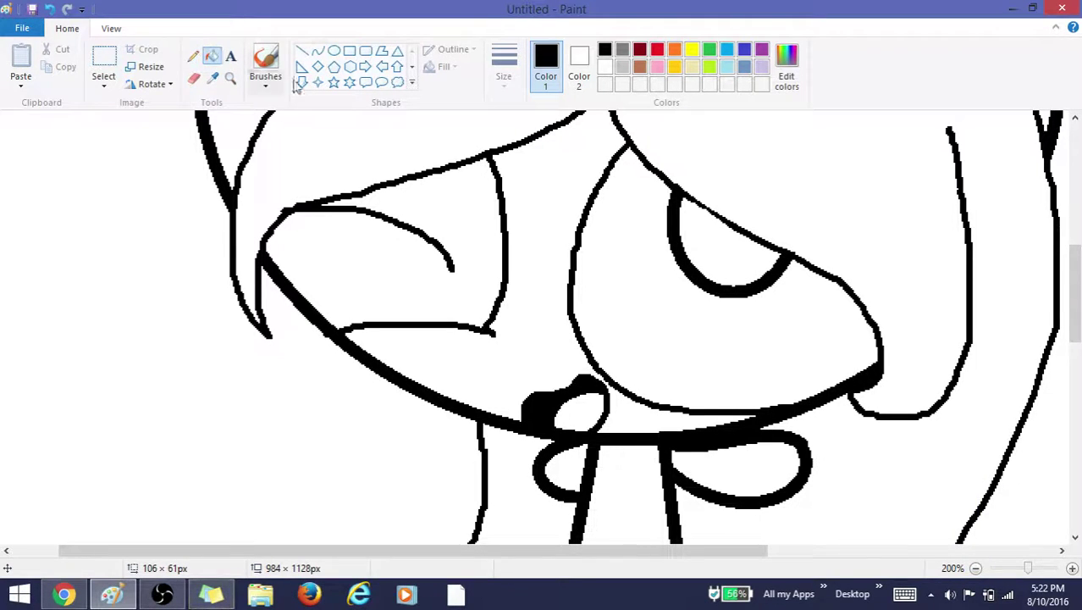
left_click(193, 56)
mouse_move(647, 162)
left_mouse_down()
mouse_move(621, 205)
mouse_move(635, 349)
mouse_move(820, 384)
mouse_move(886, 322)
left_mouse_up()
key("ctrl+z")
Undo the iris ellipse with its white cuts and the filled mouth
left_click(52, 9)
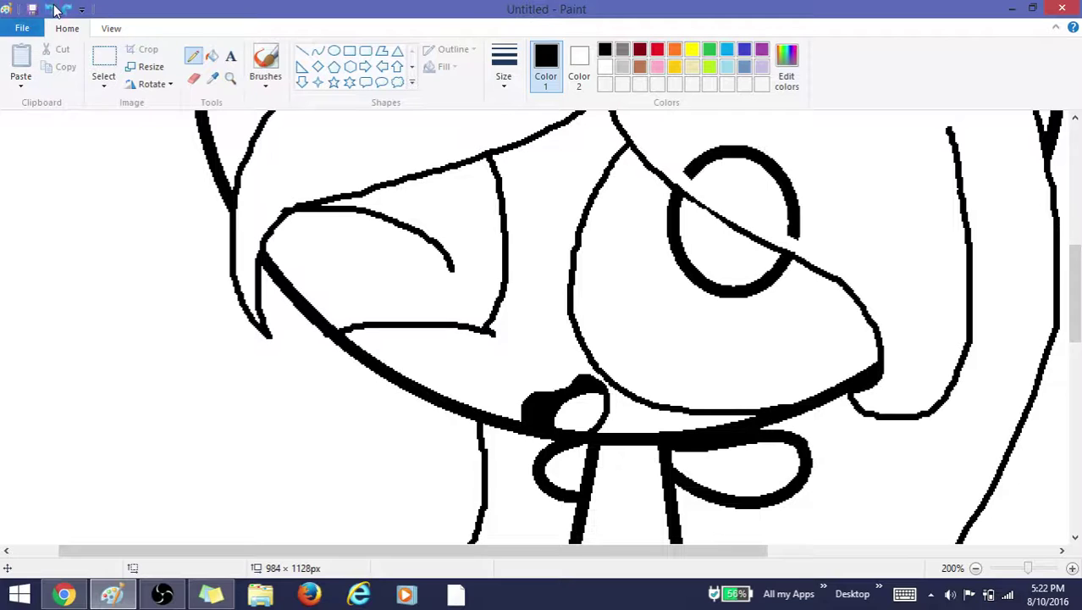
left_click(53, 9)
left_click(52, 9)
left_click(52, 10)
left_click(53, 9)
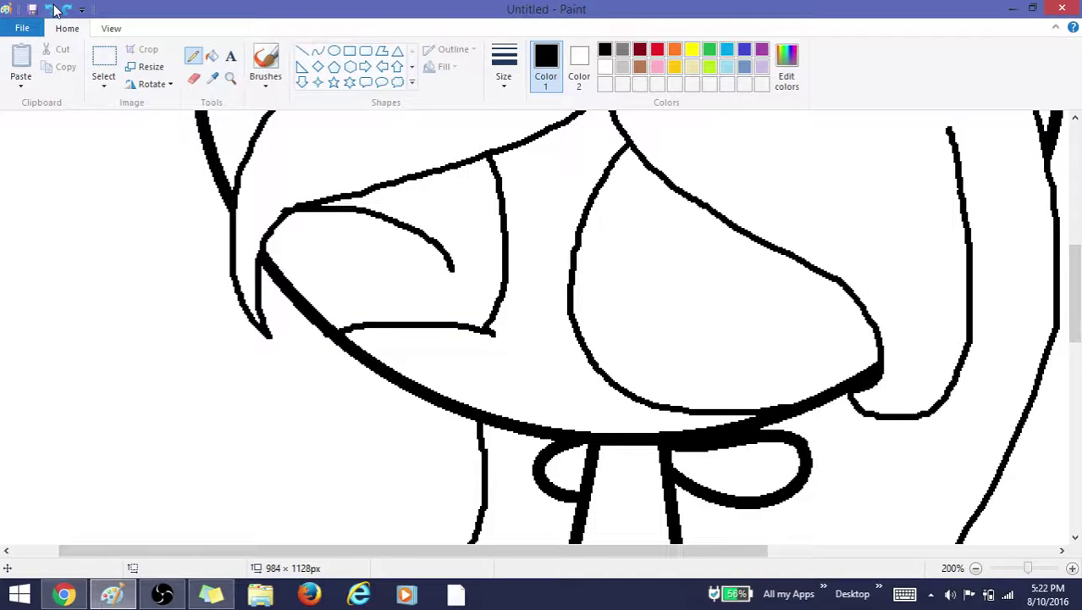
Draw a short curved mouth stroke just above the chin line beside the larger eye
mouse_move(534, 388)
left_mouse_down()
mouse_move(634, 391)
mouse_move(590, 398)
mouse_move(601, 407)
mouse_move(560, 411)
mouse_move(555, 401)
mouse_move(605, 395)
left_mouse_up()
key("ctrl+z")
key("ctrl+z")
key("ctrl+z")
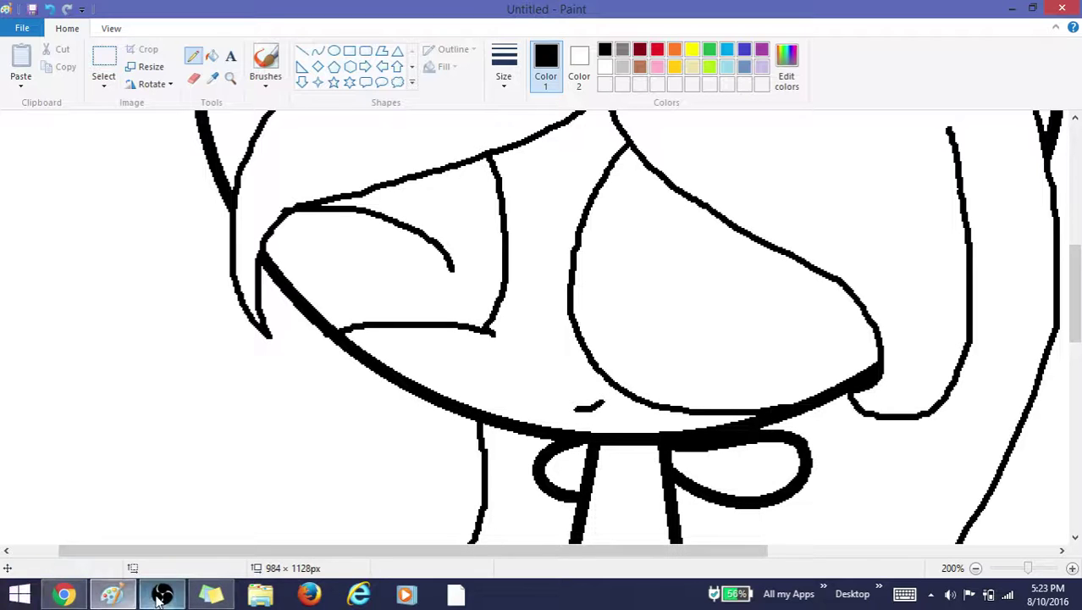
Write "im so sorry lets continue" on the sticky note and return to Paint
left_click(211, 593)
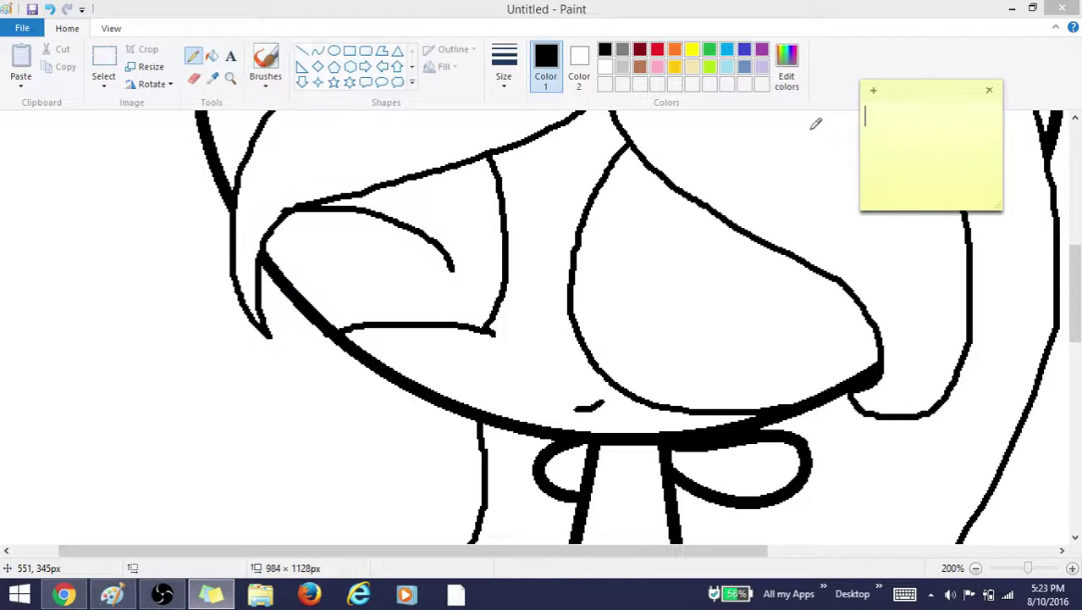
type("oooooooooo")
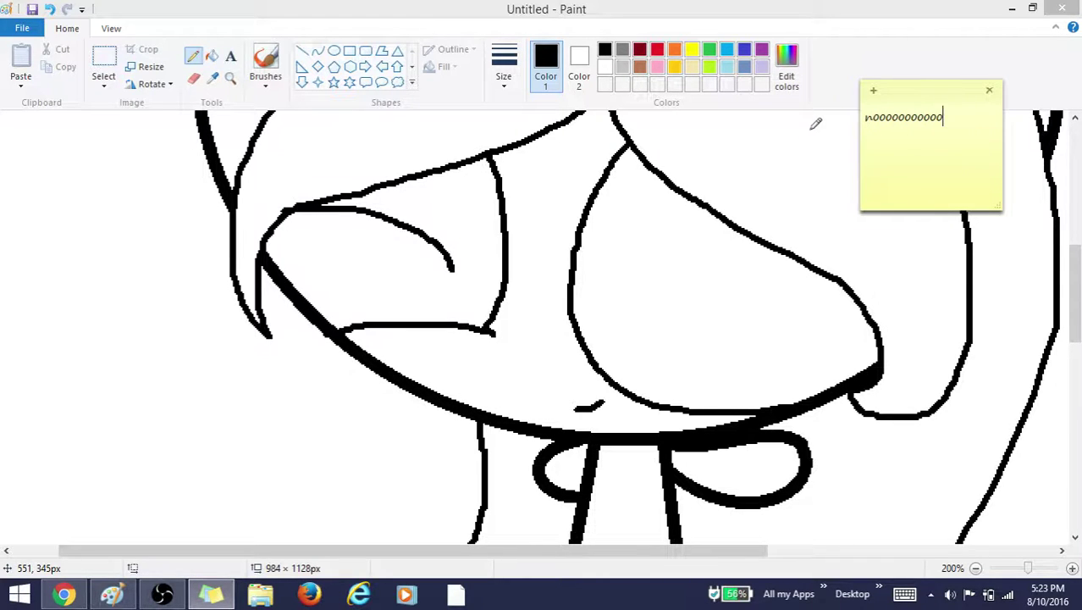
key("BackSpace")
key("BackSpace")
key("BackSpace")
key("BackSpace")
key("BackSpace")
key("BackSpace")
key("BackSpace")
key("BackSpace")
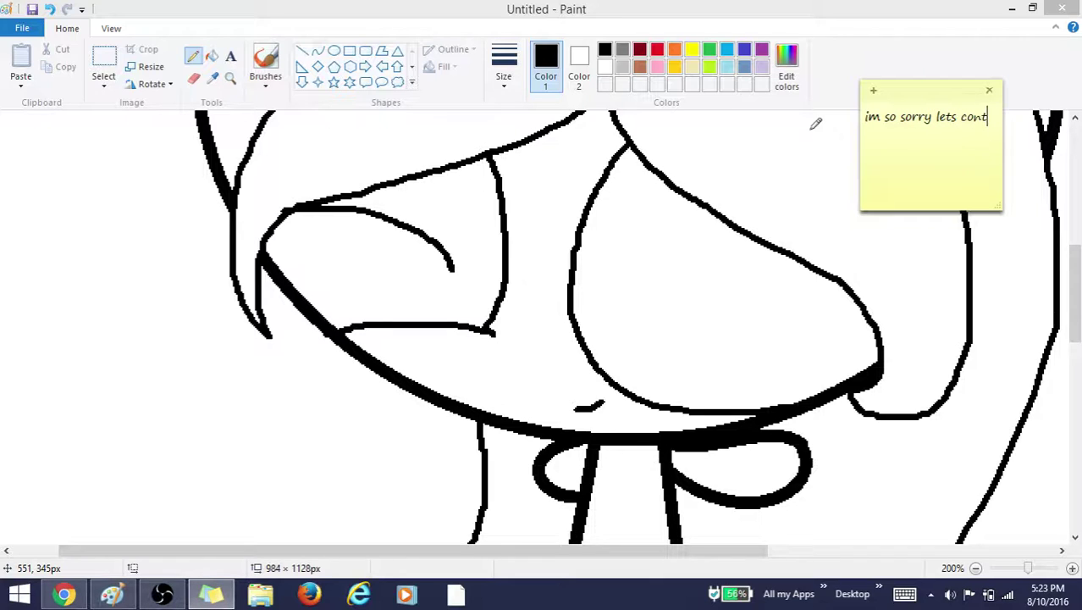
type("ue")
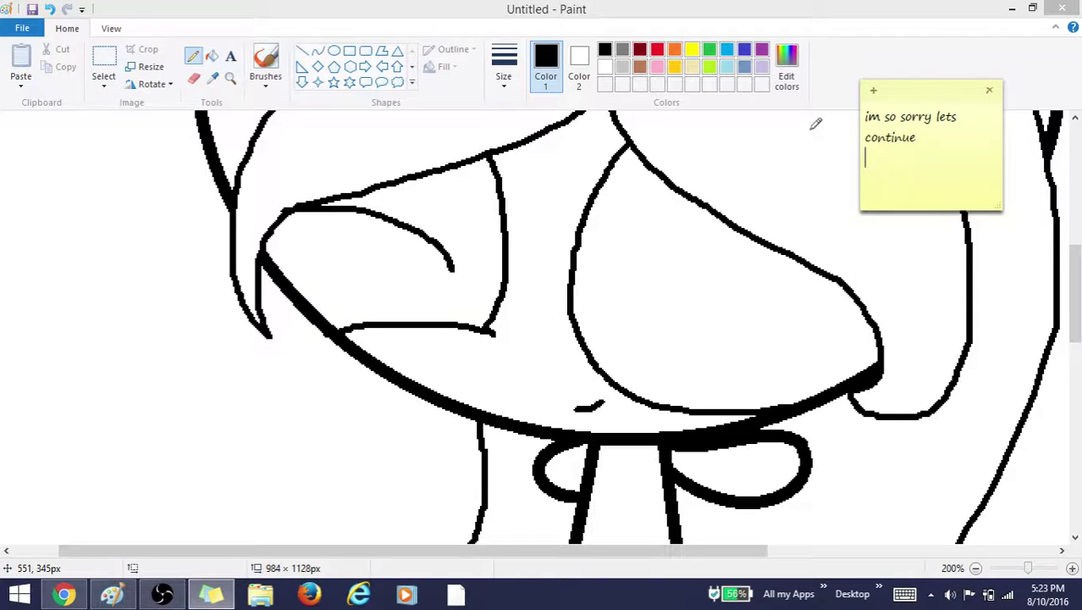
left_click(1000, 9)
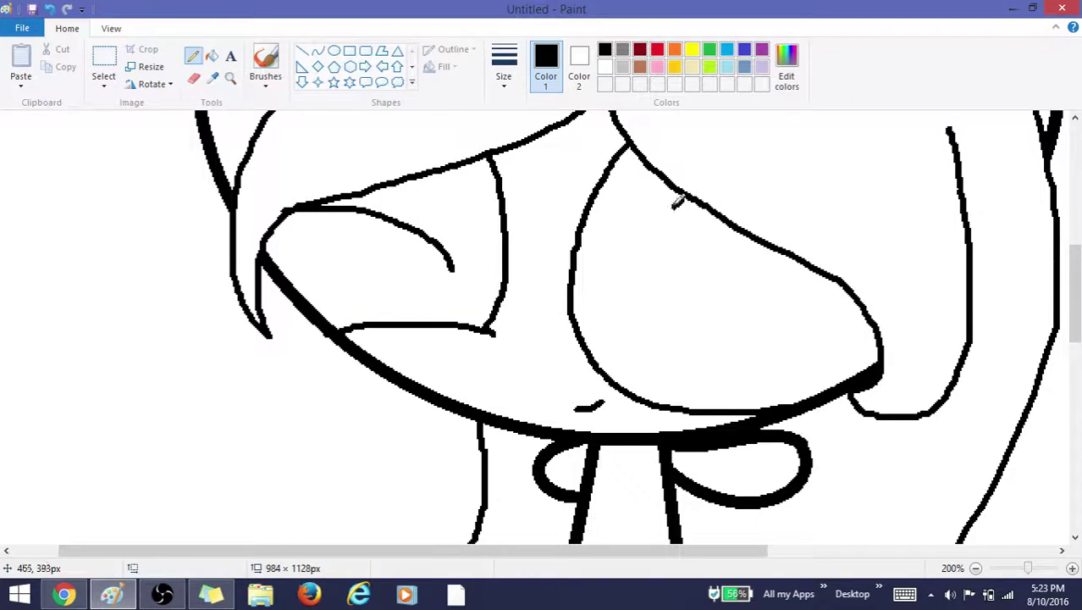
Draw a rounded highlight outline inside the larger eye, attached to the fringe line above it
mouse_move(681, 193)
left_mouse_down()
mouse_move(665, 287)
mouse_move(753, 305)
left_mouse_up()
key("ctrl+z")
left_click_drag(687, 203, 727, 306)
key("ctrl+z")
mouse_move(720, 206)
left_mouse_down()
mouse_move(750, 299)
mouse_move(771, 246)
left_mouse_up()
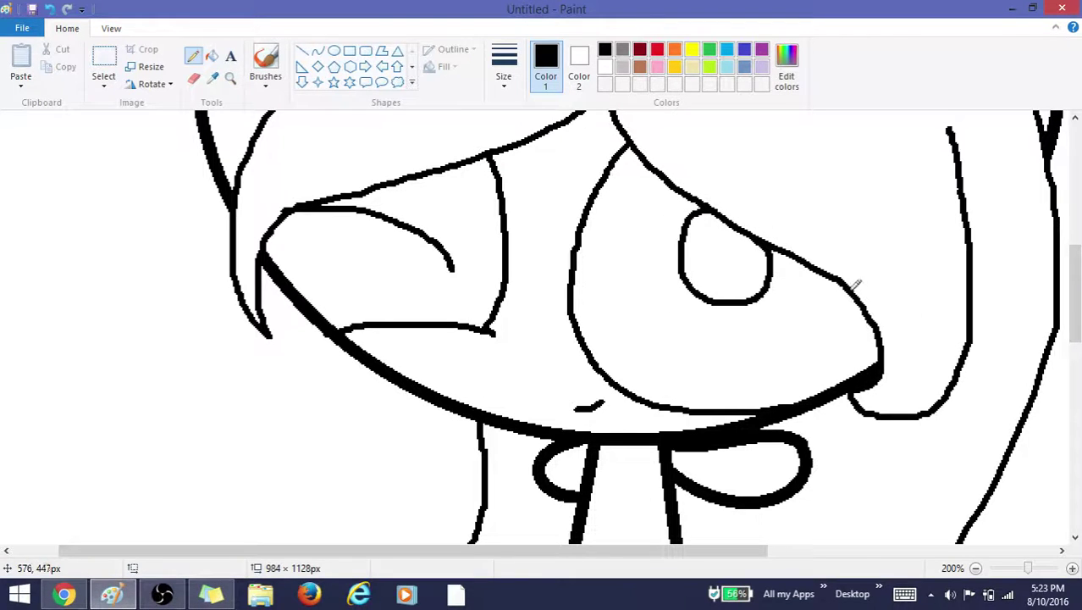
Complete the larger eye's iris outline with curves at its outer side and upper corner, and fill it black around the highlight
mouse_move(855, 284)
left_mouse_down()
mouse_move(827, 375)
mouse_move(765, 405)
left_mouse_up()
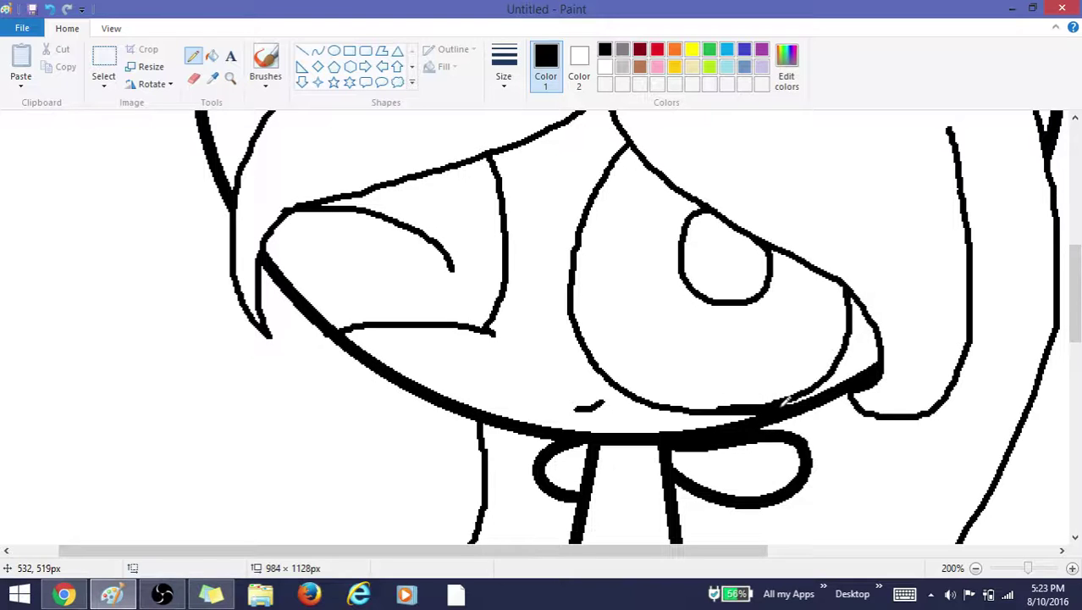
left_click_drag(654, 161, 597, 185)
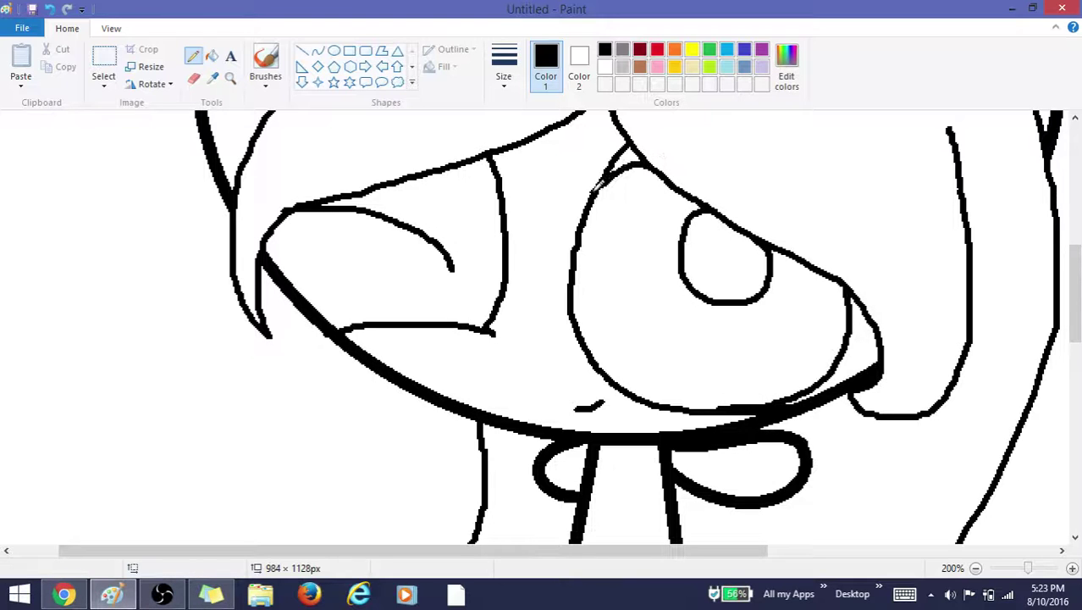
left_click(210, 55)
left_click(627, 253)
left_click(193, 56)
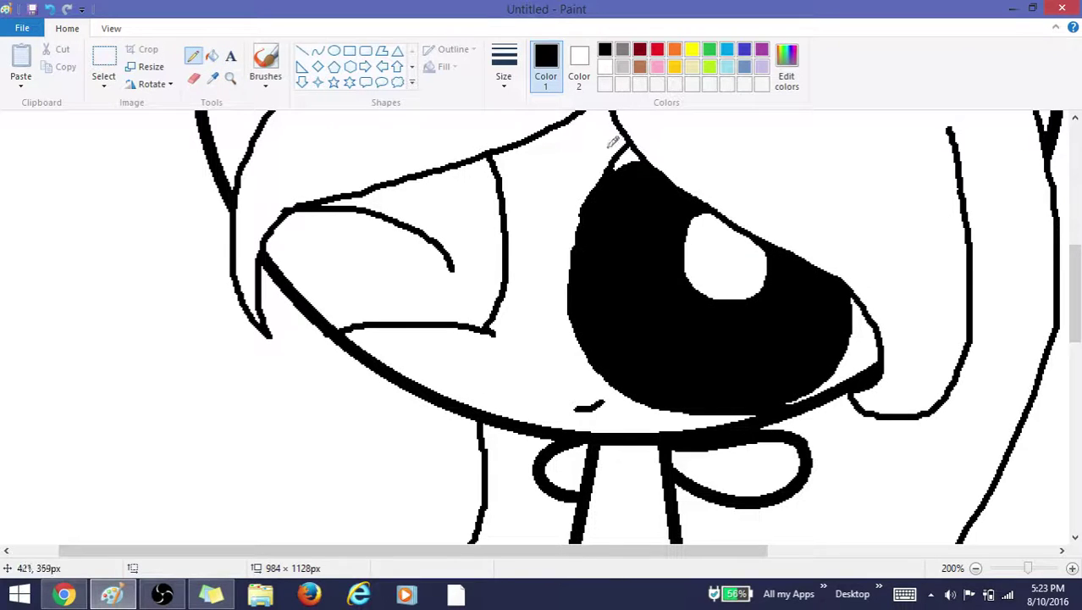
Switch to File Explorer and open the MyPaint folder from All my Apps on the Desktop
scroll(579, 212, "down", 5)
scroll(754, 266, "up", 3)
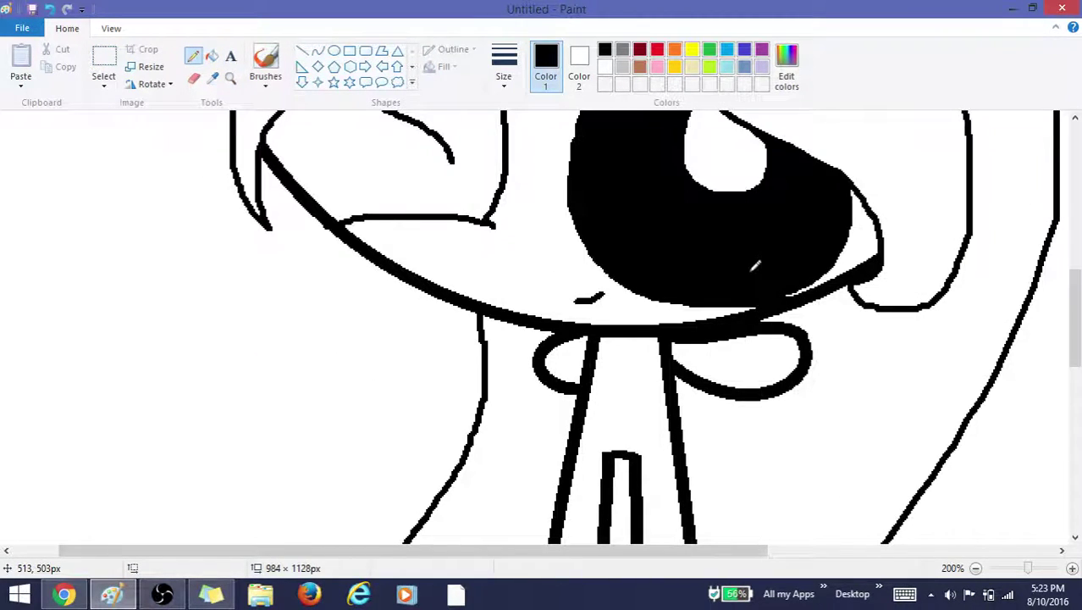
scroll(716, 249, "down", 2)
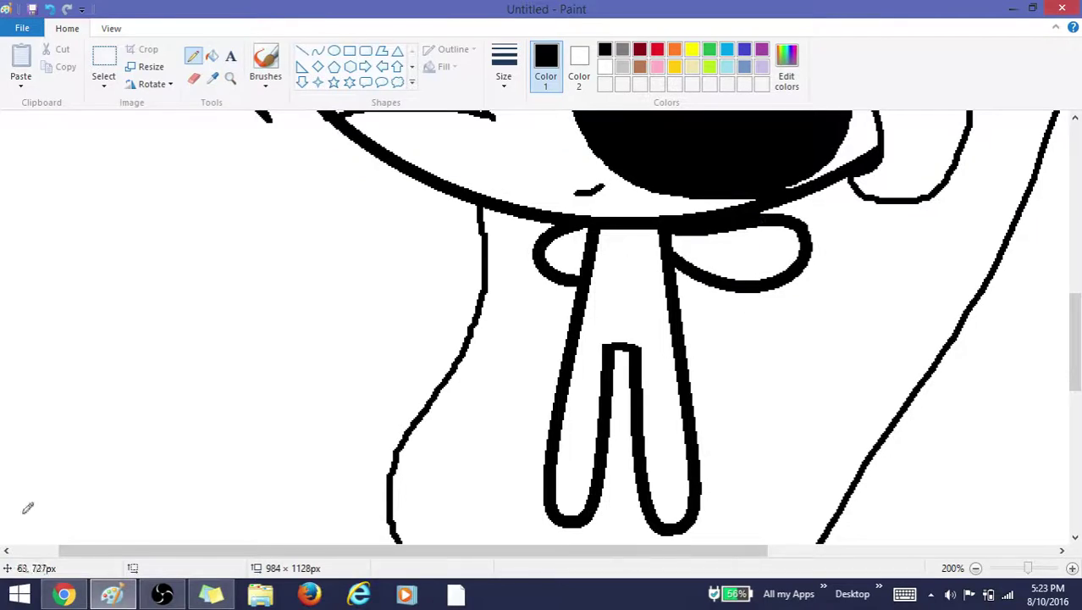
left_click(161, 592)
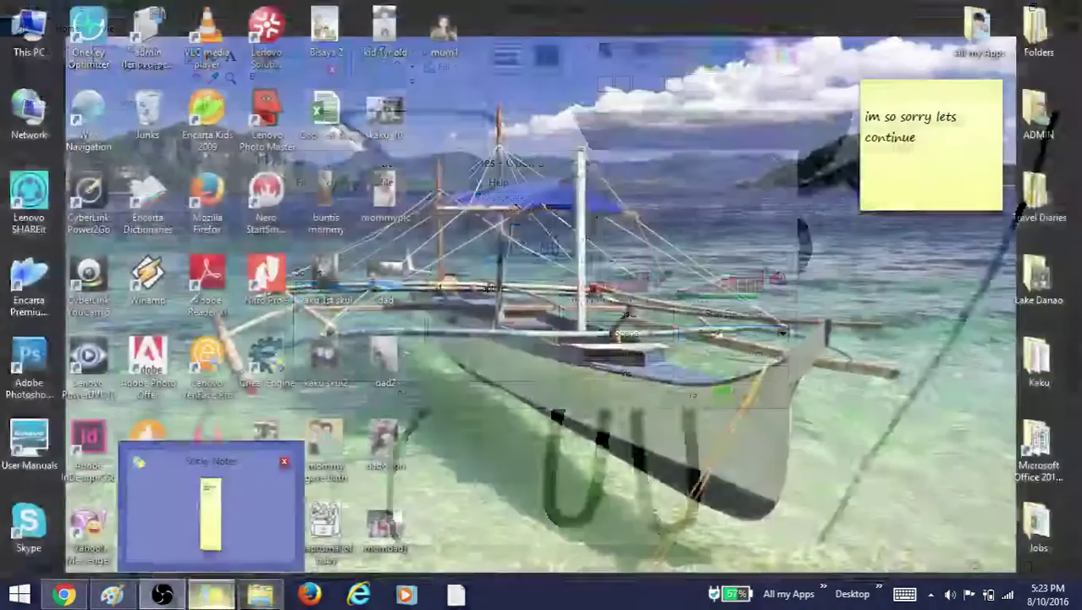
left_click(260, 593)
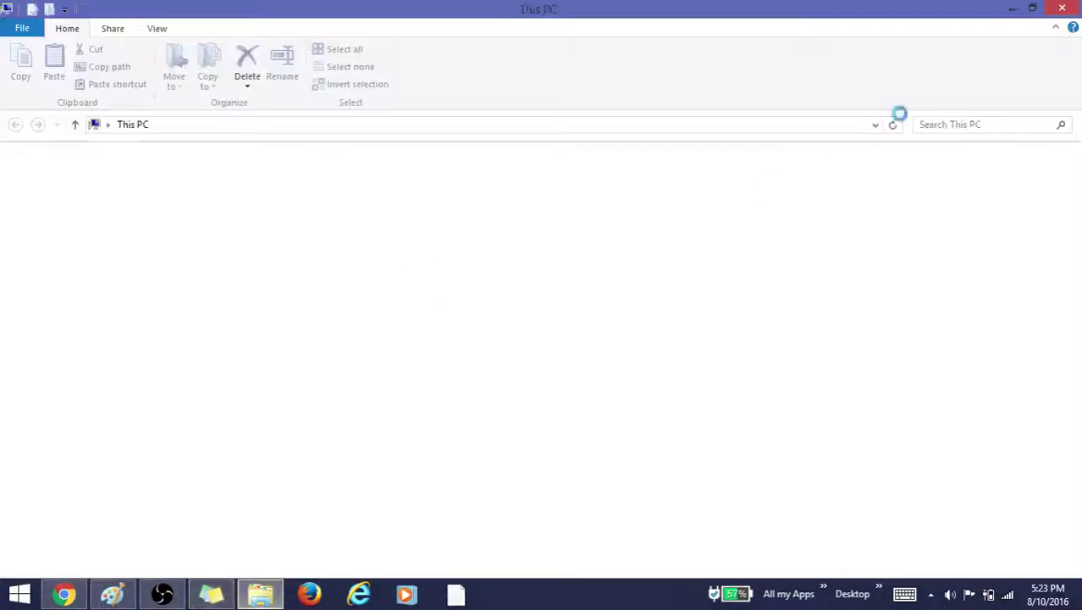
double_click(188, 198)
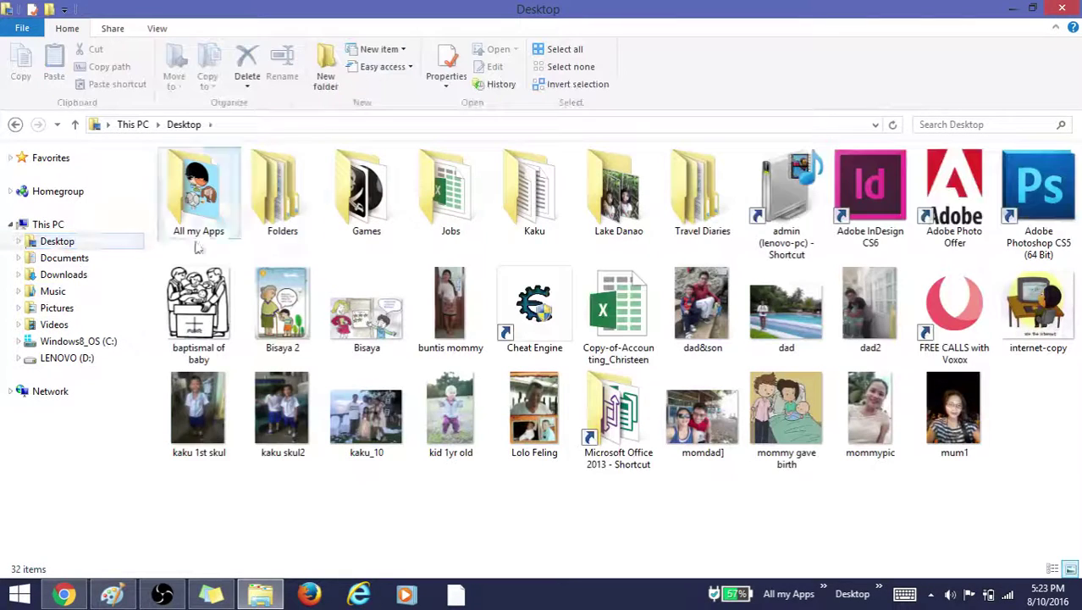
double_click(179, 237)
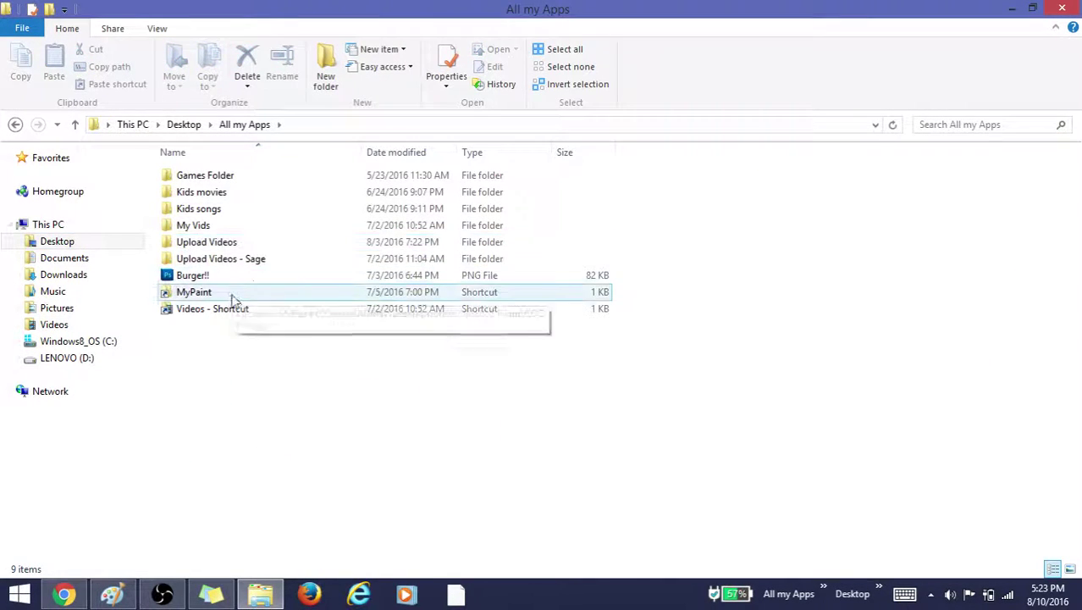
double_click(194, 292)
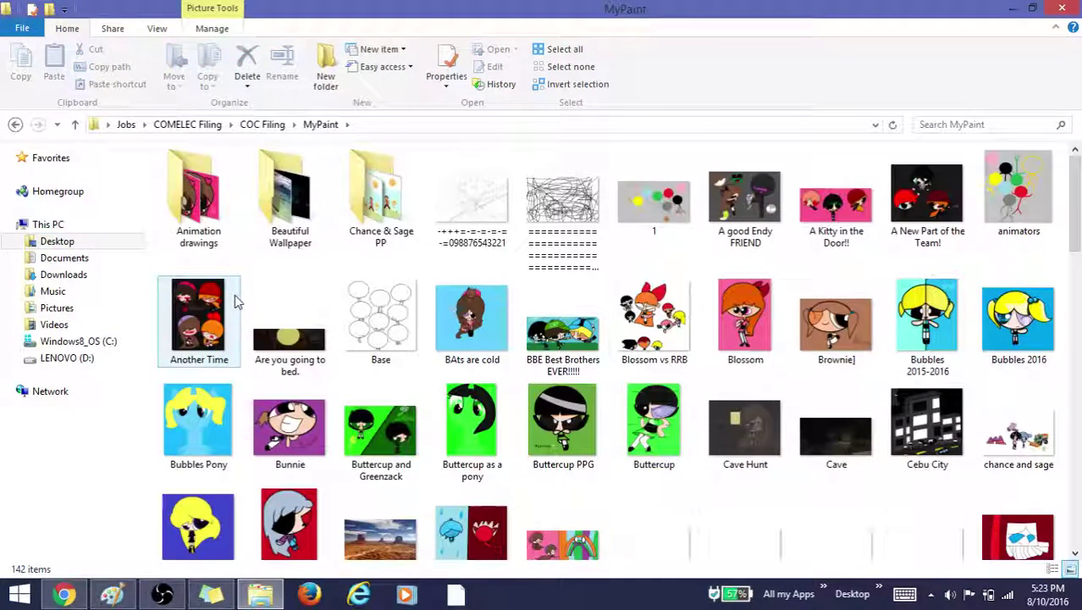
Browse the picture thumbnails in the MyPaint folder for a drawing to use as a reference
scroll(211, 318, "down", 7)
scroll(773, 332, "up", 5)
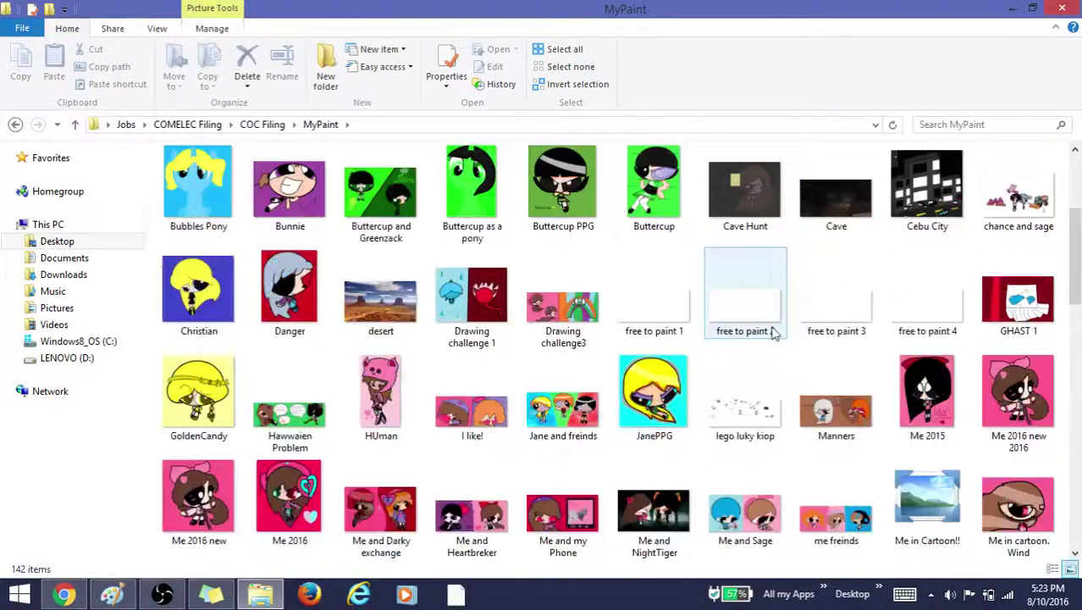
scroll(773, 332, "down", 4)
scroll(772, 322, "up", 1)
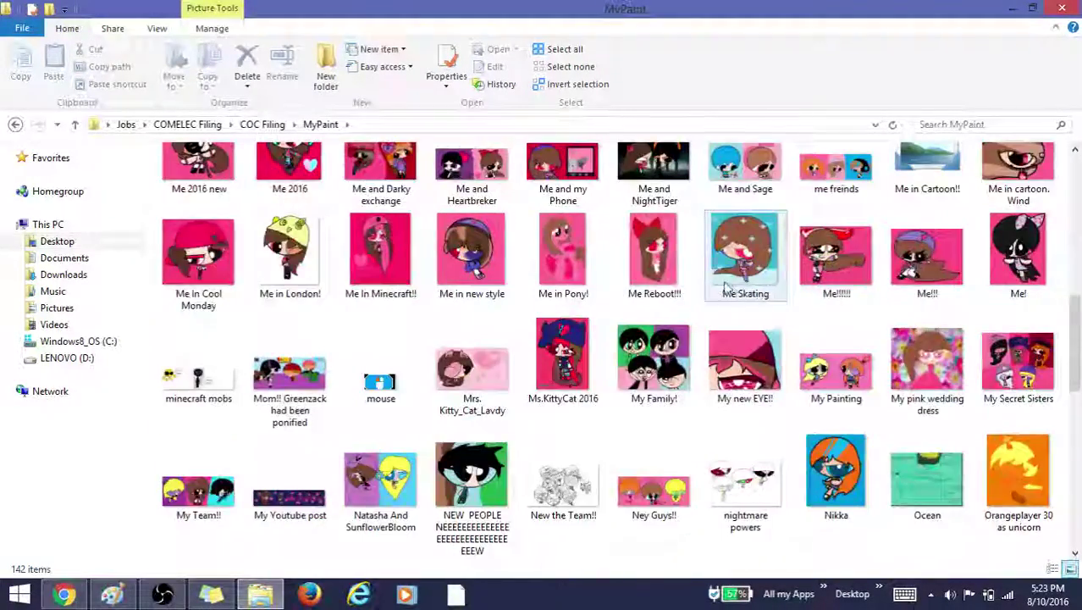
scroll(726, 288, "up", 1)
scroll(725, 288, "down", 5)
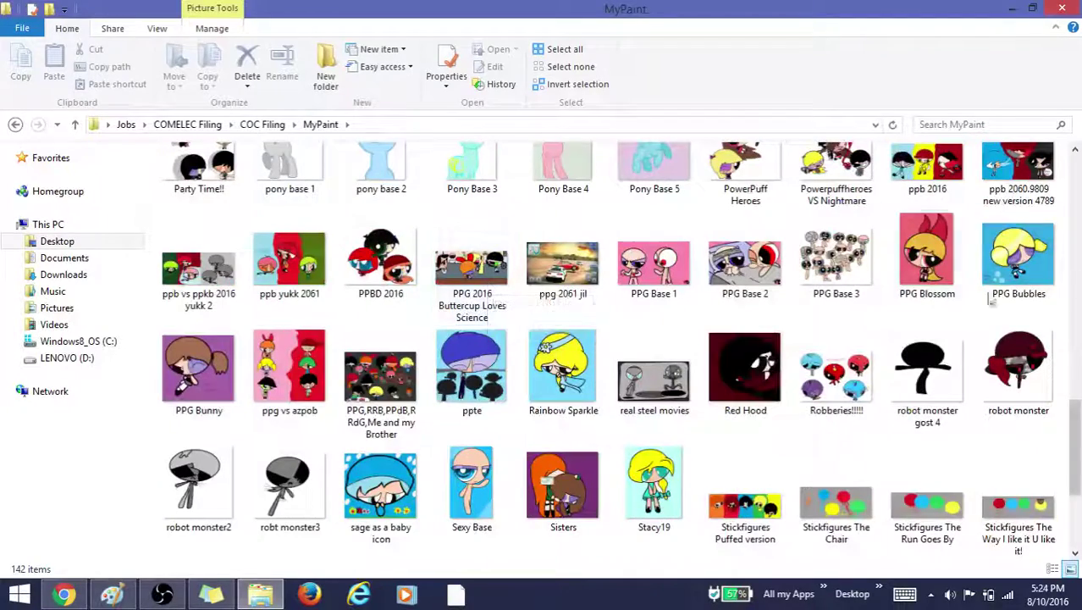
scroll(991, 303, "down", 3)
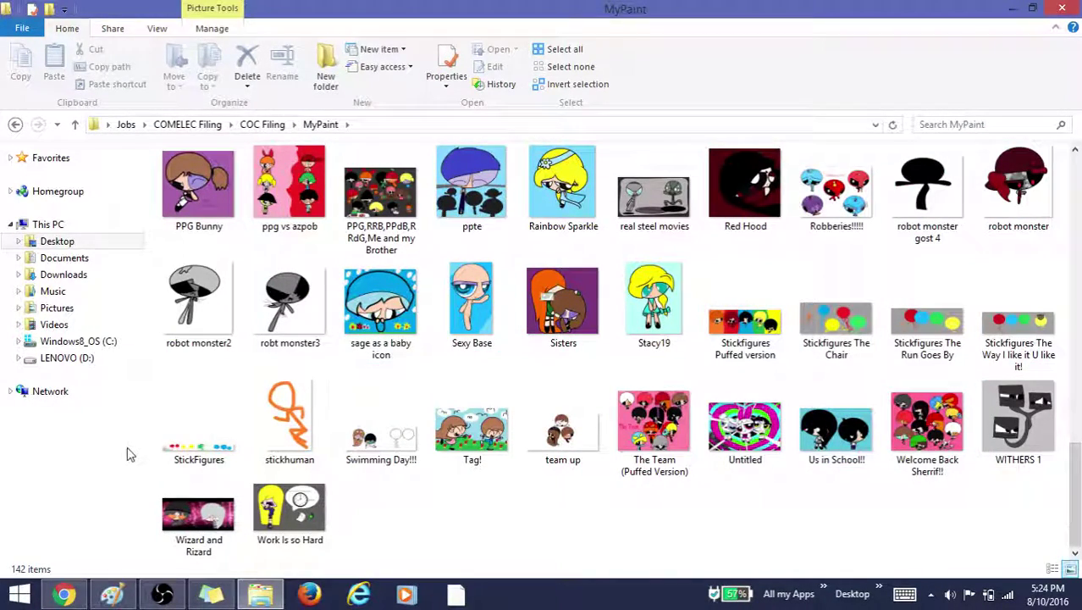
scroll(174, 432, "up", 4)
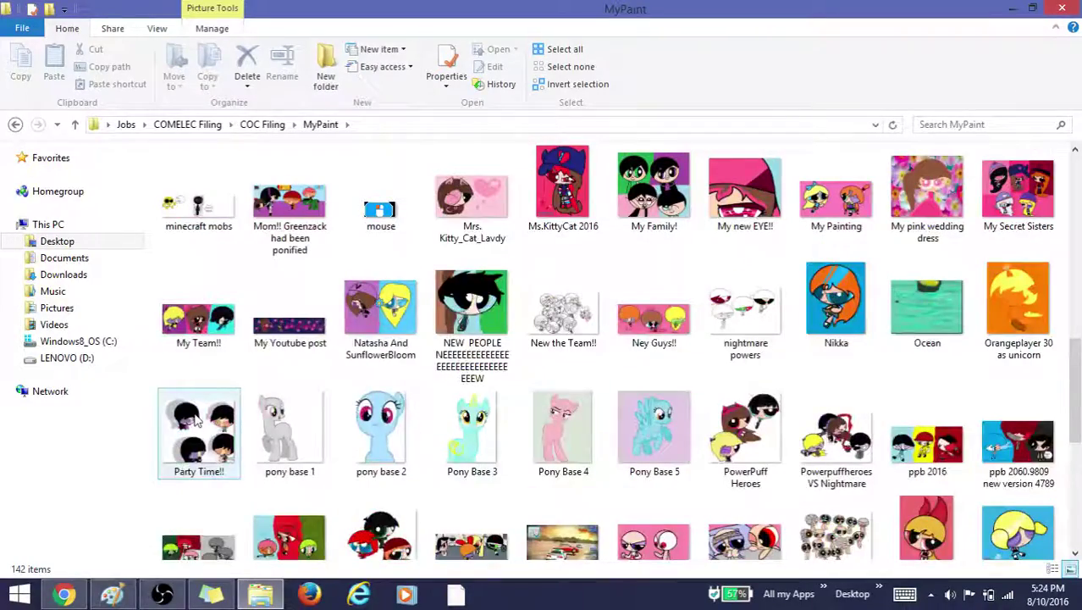
scroll(196, 415, "up", 5)
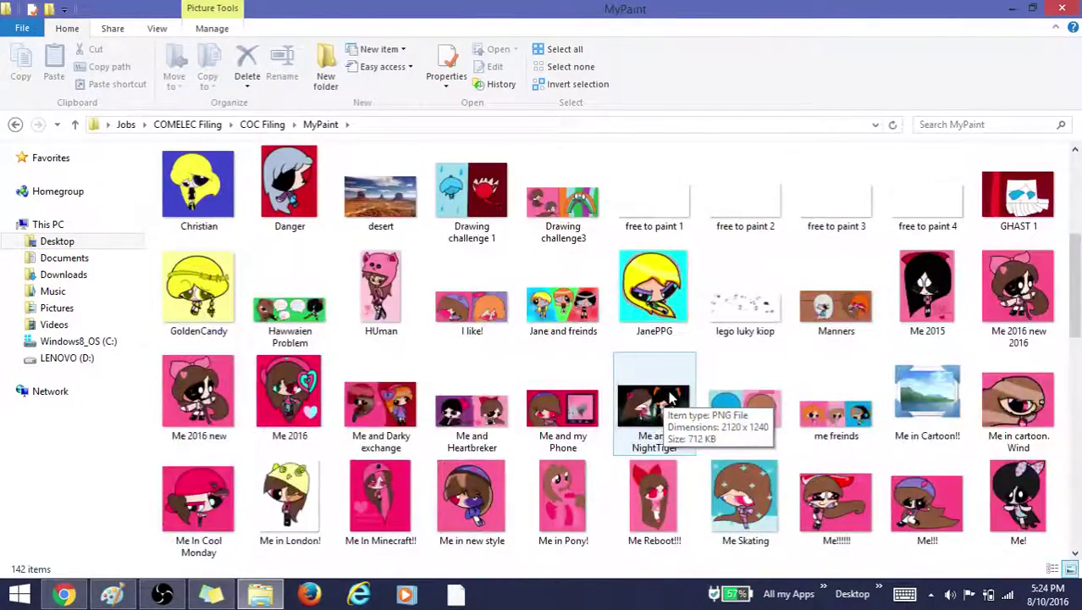
scroll(669, 398, "up", 3)
scroll(931, 284, "down", 1)
scroll(576, 288, "up", 1)
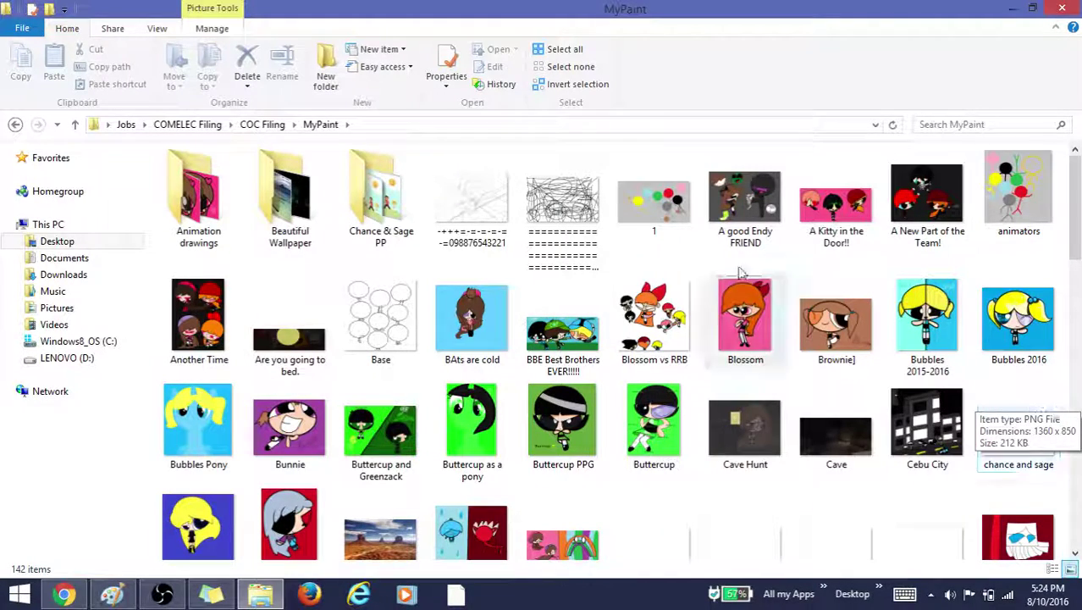
Open the picture "A good Endy FRIEND" in Windows Photo Viewer, examine the girl's outfit up close, and return to Paint
right_click(736, 203)
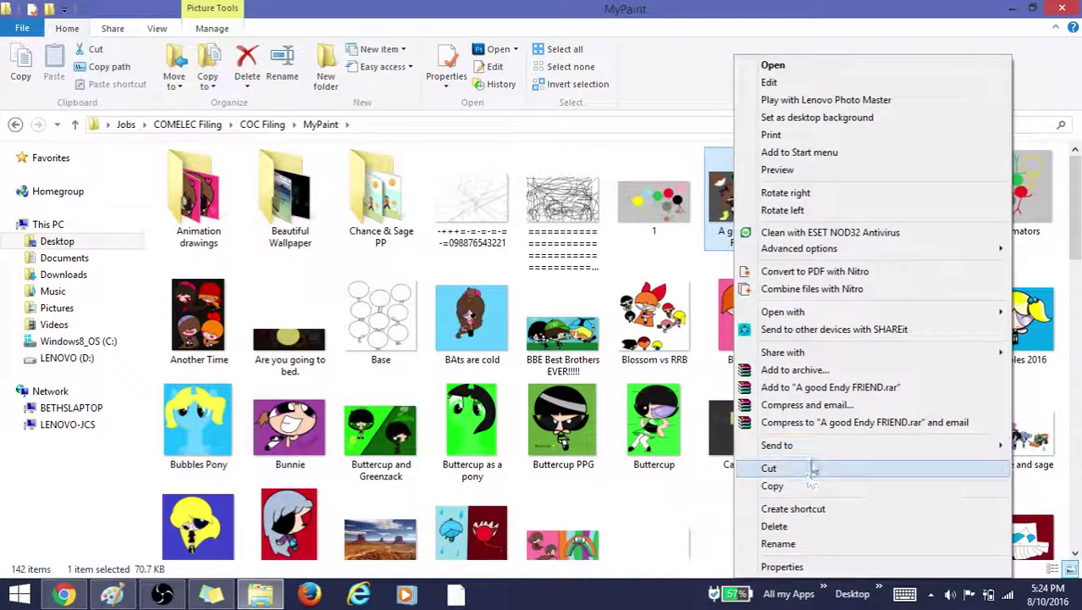
mouse_move(788, 312)
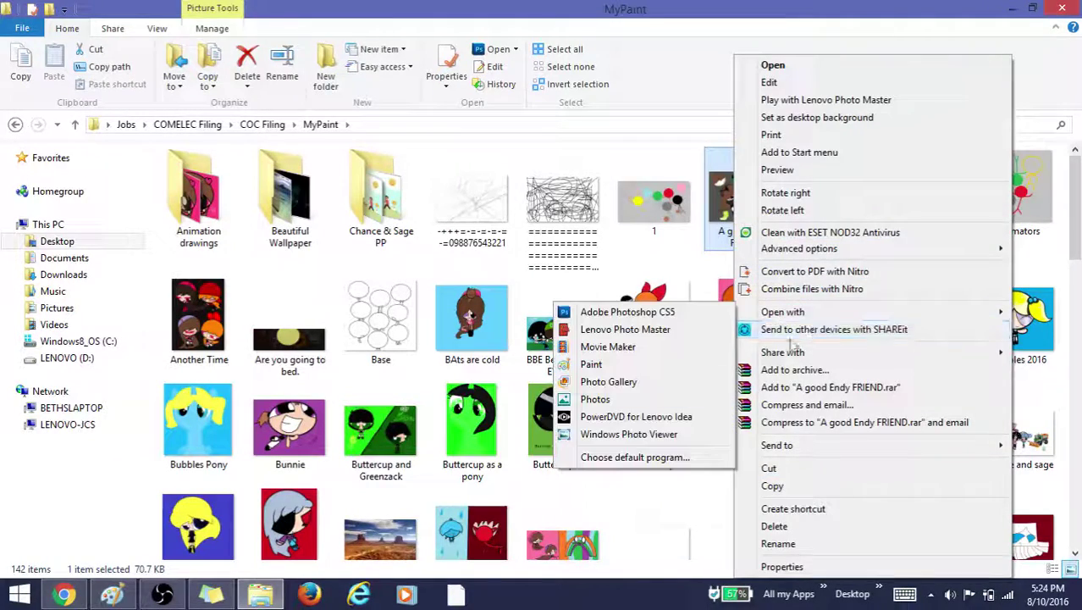
left_click(648, 434)
left_click_drag(505, 594, 162, 595)
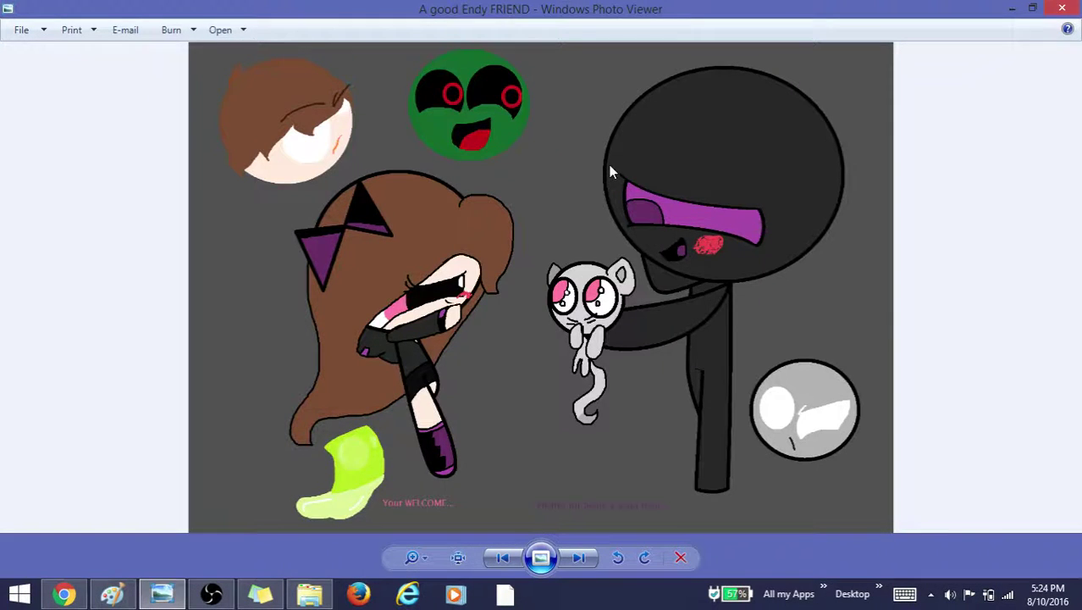
scroll(398, 288, "up", 10)
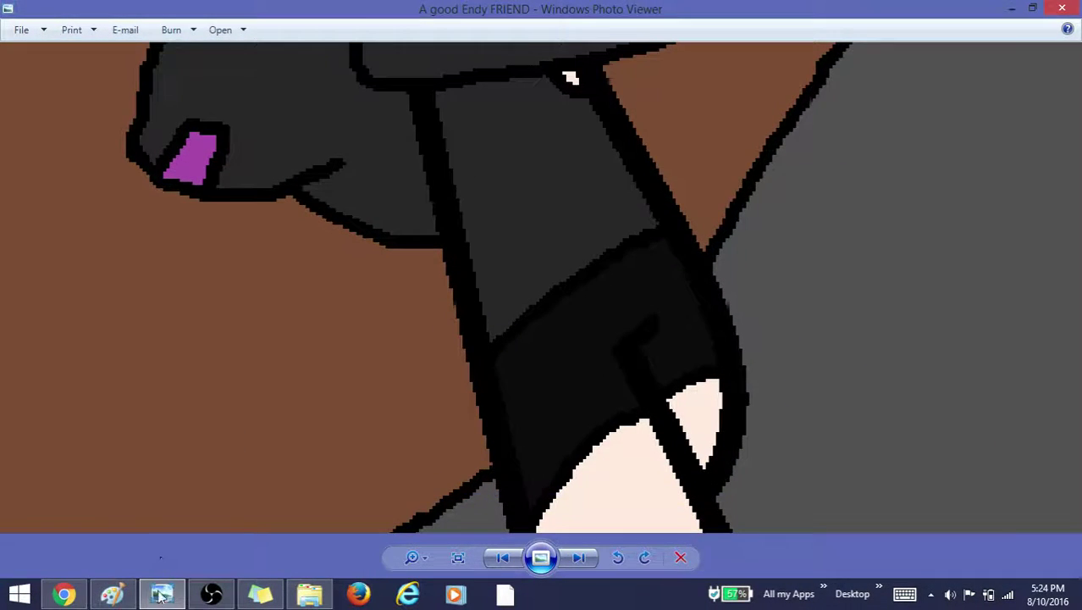
left_click(161, 596)
scroll(822, 241, "up", 3)
scroll(832, 201, "down", 3)
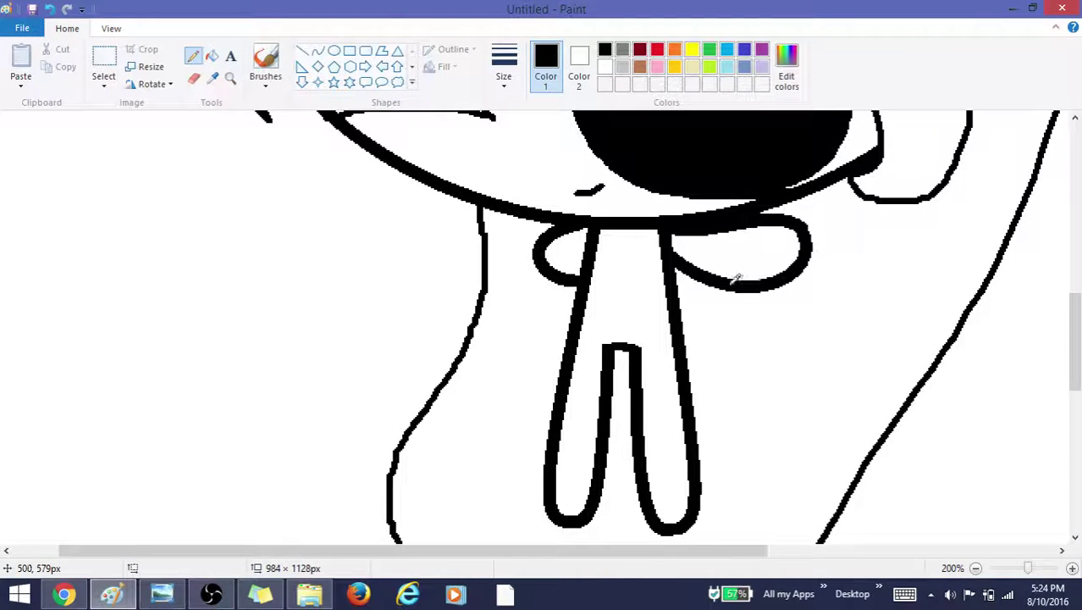
Draw a curved shape beneath the larger arm against the torso and a curved sleeve line across that arm
mouse_move(732, 290)
left_mouse_down()
mouse_move(712, 319)
mouse_move(678, 301)
left_mouse_up()
left_click_drag(754, 225, 754, 285)
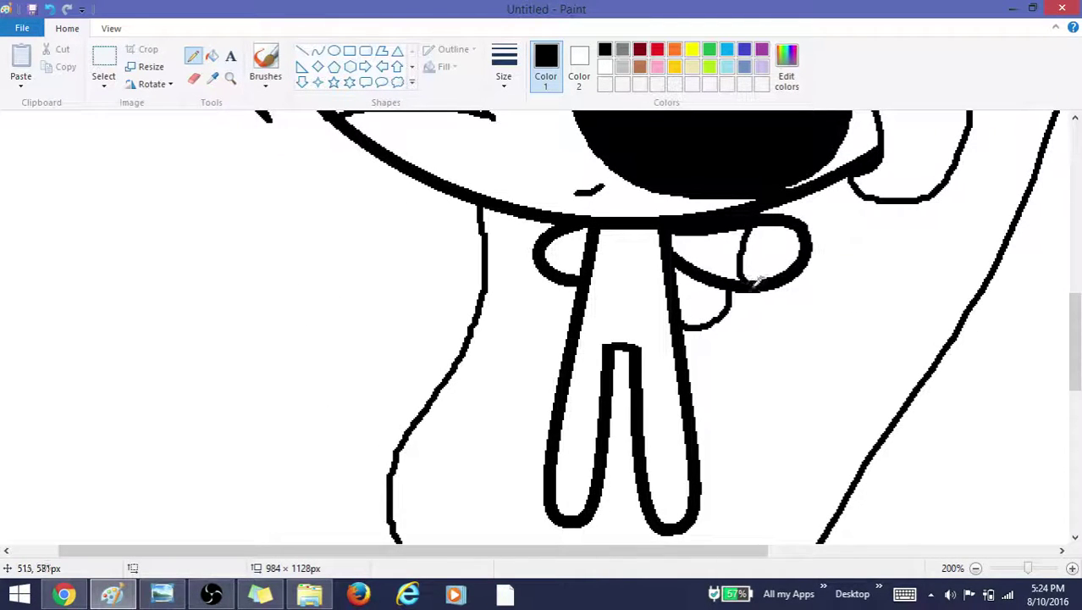
key("ctrl+z")
left_click_drag(749, 227, 747, 281)
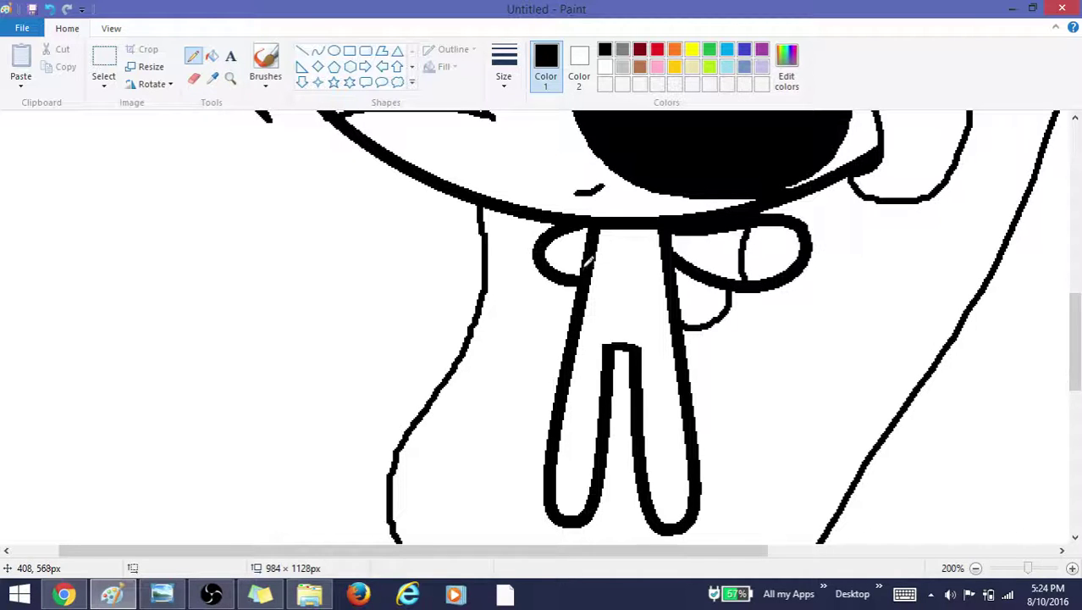
Draw a small neckline curve under the chin, a waistline across the torso and shorts hems across both legs
left_click_drag(601, 234, 634, 220)
left_click_drag(584, 317, 641, 306)
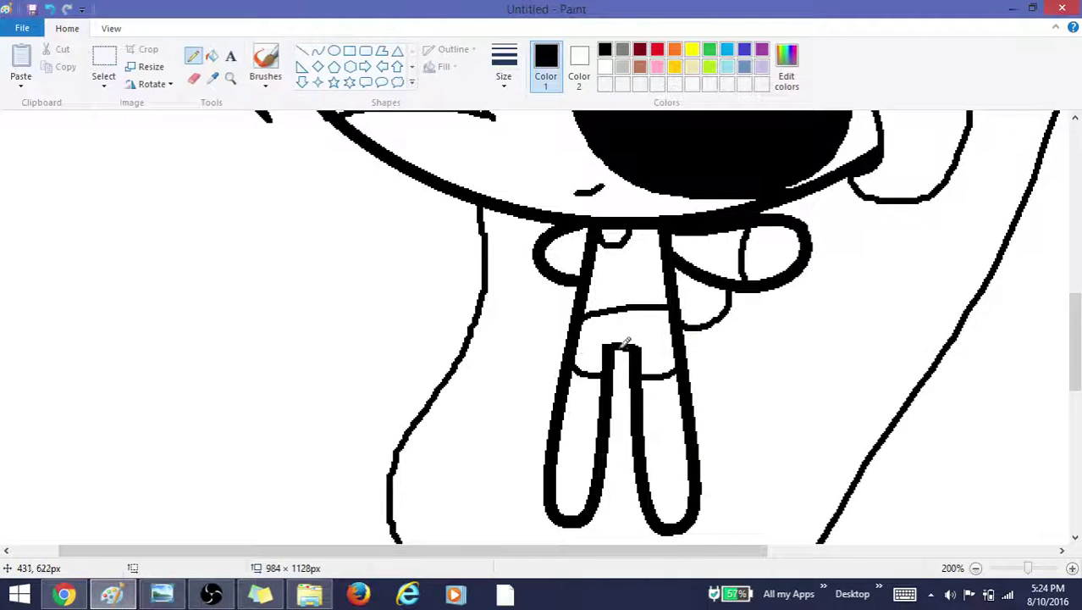
scroll(626, 343, "down", 3)
left_click_drag(676, 320, 686, 316)
key("ctrl+z")
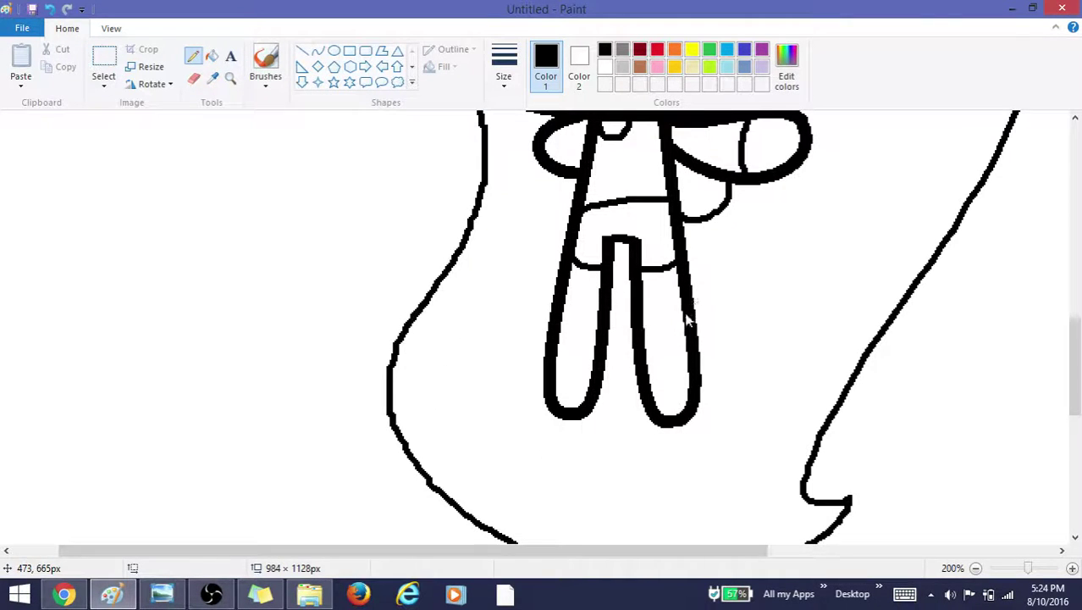
Examine the boot in the reference picture and draw boot cuffs and soles on both legs, with a zigzag down one boot
left_click(163, 594)
left_click_drag(560, 444, 511, 159)
scroll(723, 445, "up", 3)
left_click_drag(723, 445, 620, 94)
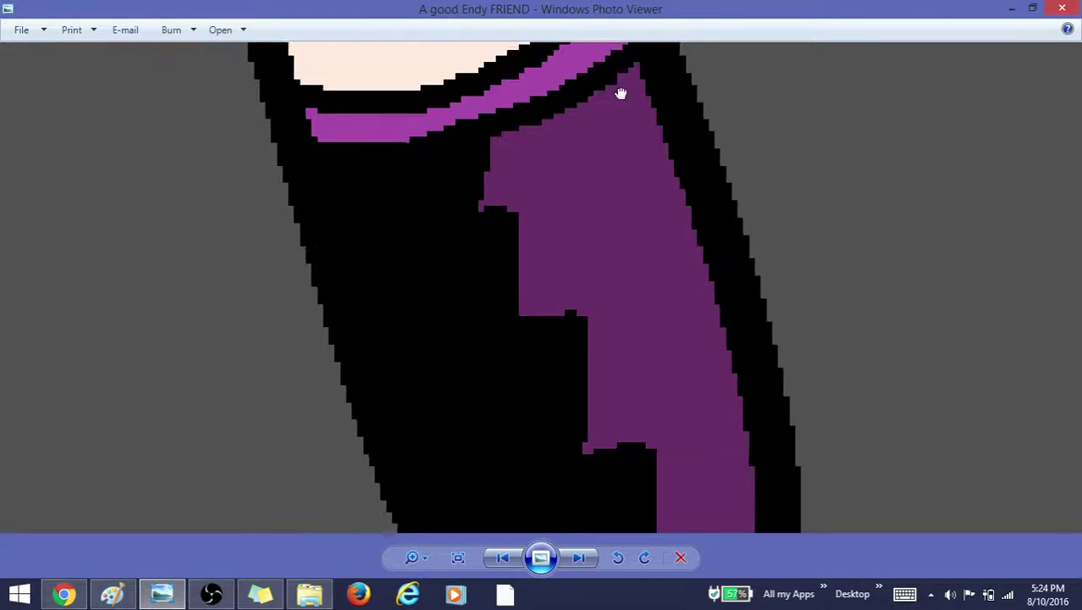
scroll(594, 355, "down", 4)
left_click_drag(595, 355, 580, 293)
left_click(112, 594)
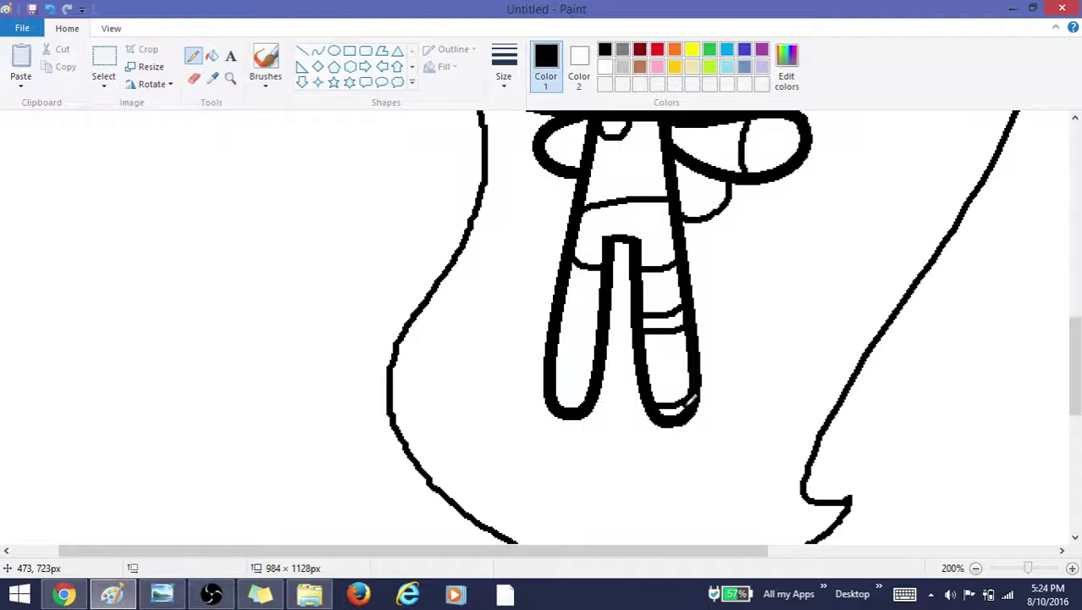
left_click_drag(607, 305, 564, 297)
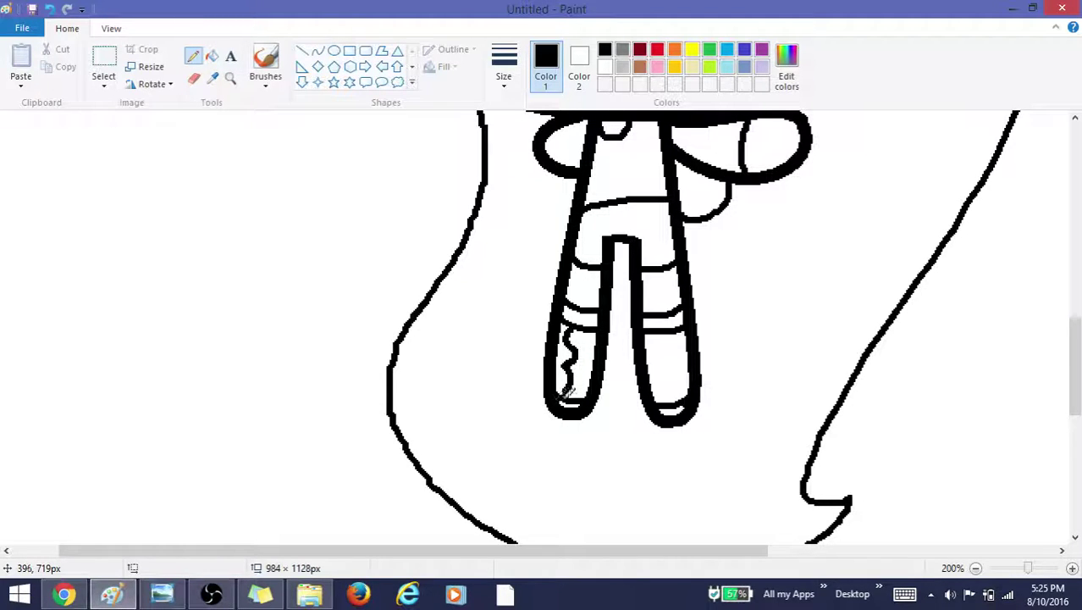
Draw a matching zigzag down the second boot and fill the outer part of both boots black
left_click_drag(673, 326, 679, 370)
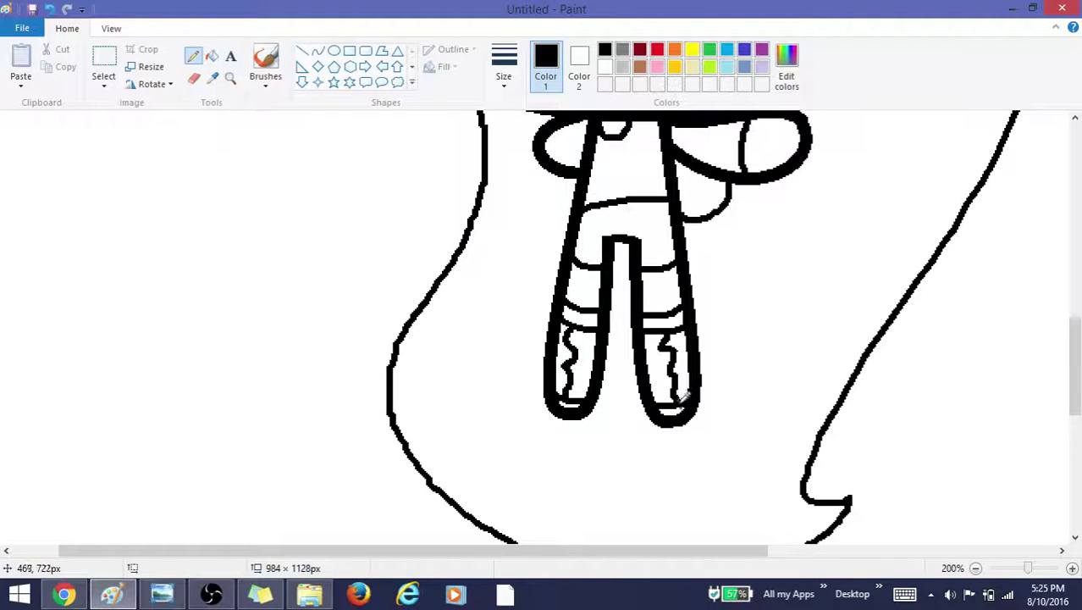
left_click(211, 56)
left_click(565, 338)
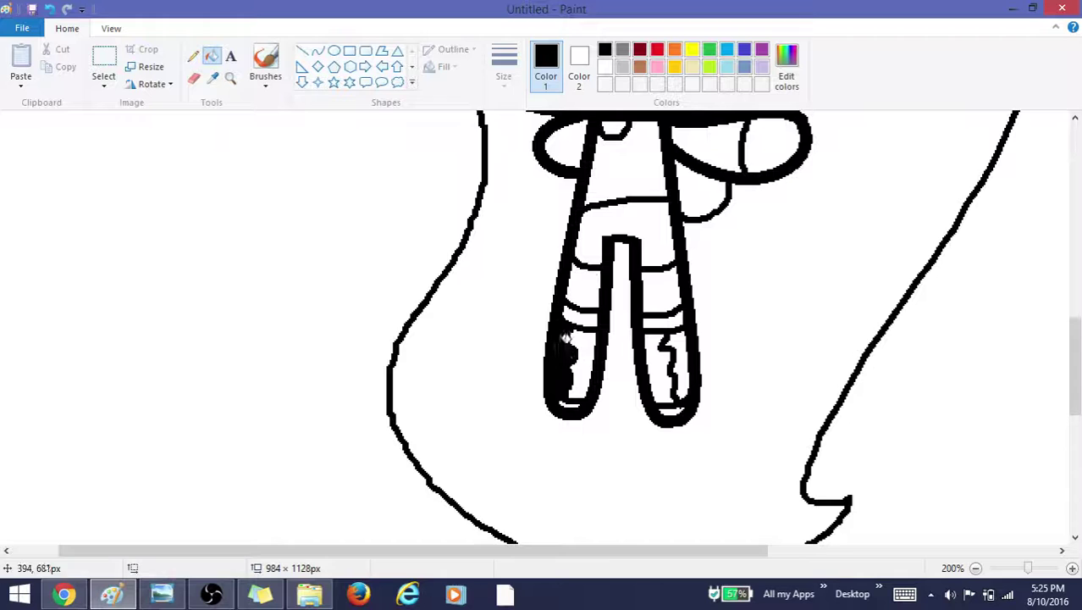
left_click(684, 367)
Lower the computer's speaker volume and close the volume control
left_click(951, 594)
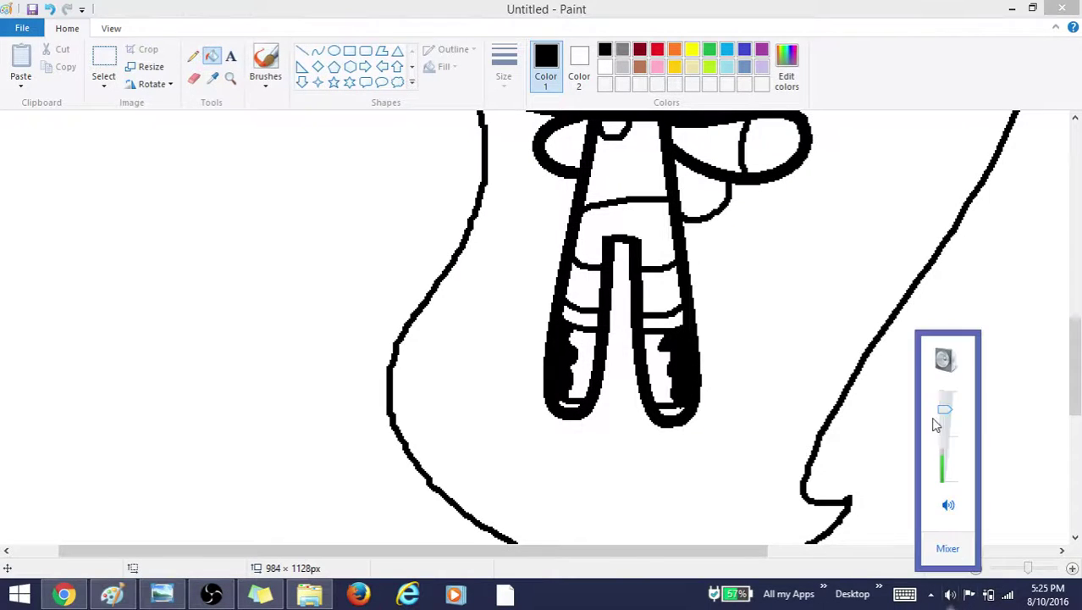
left_click(954, 430)
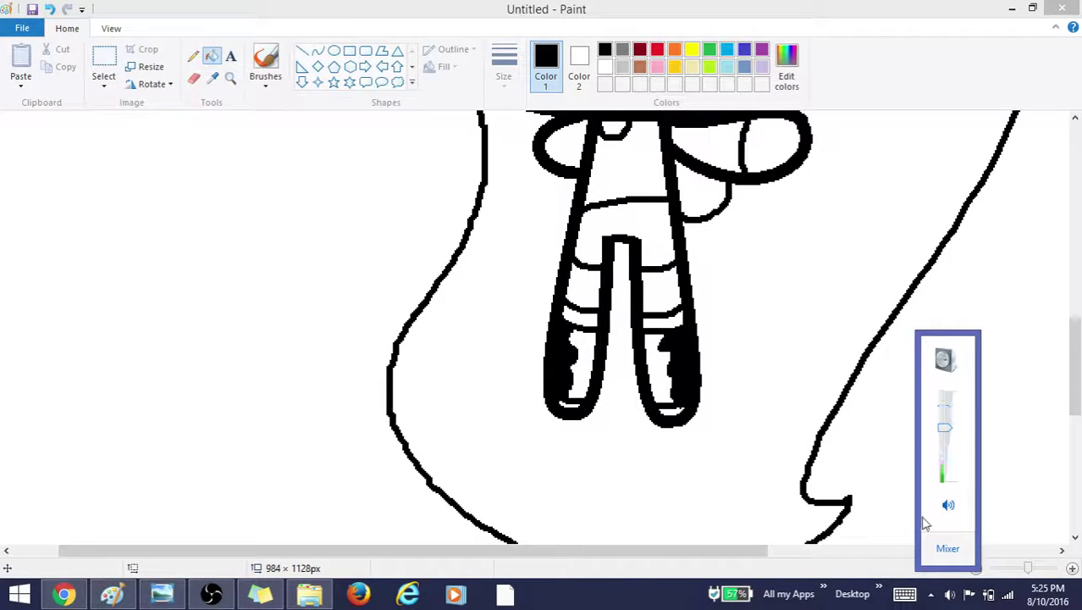
left_click(948, 449)
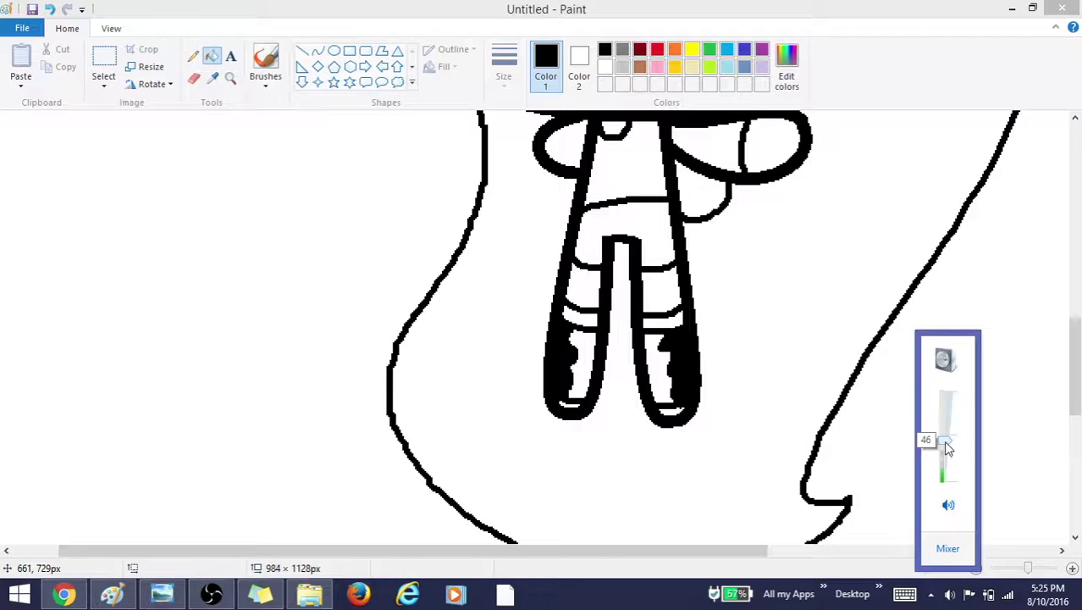
left_click_drag(946, 442, 945, 437)
left_click(285, 477)
Mix a dark grey (Red 32, Green 32, Blue 32) and fill the shirt's torso and both sleeves with it
scroll(281, 404, "up", 2)
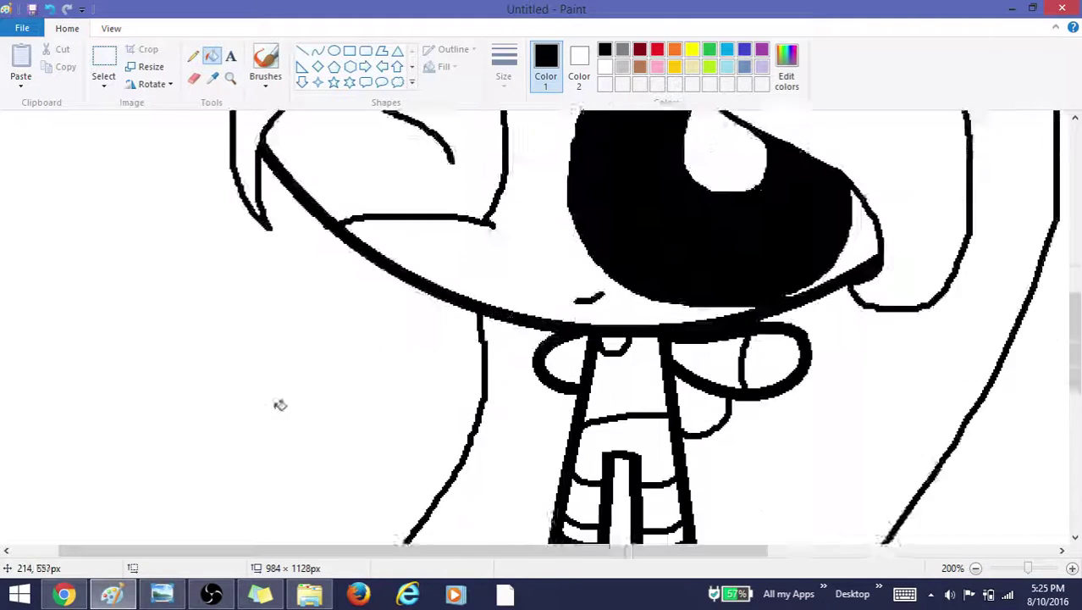
scroll(365, 357, "down", 1)
left_click(786, 70)
left_click_drag(710, 284, 711, 320)
left_click(394, 404)
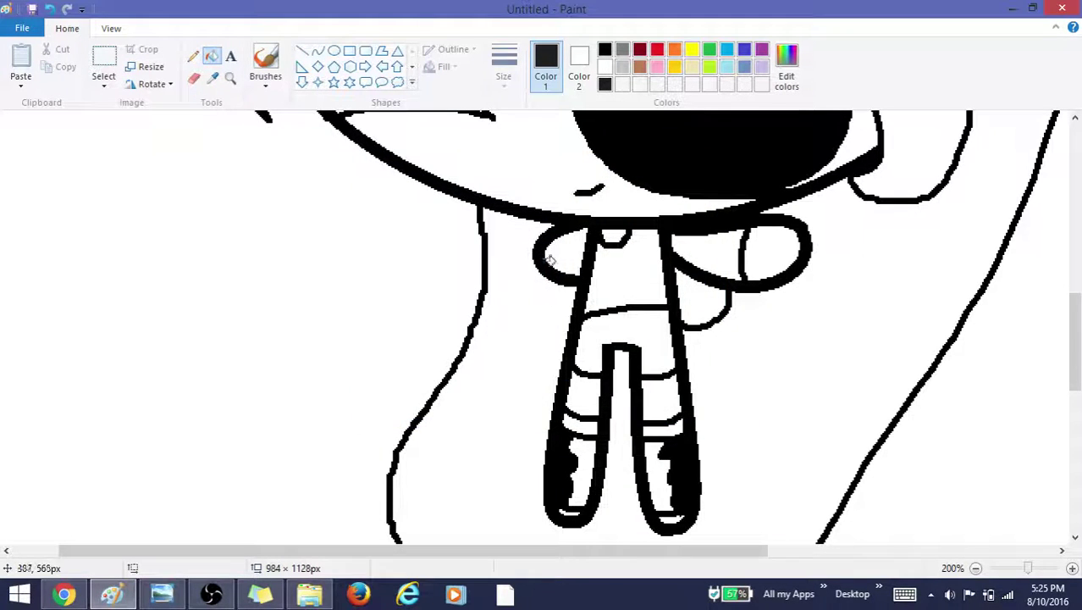
left_click(584, 261)
left_click(622, 271)
left_click(730, 252)
Darken the custom grey to near-black and fill the shorts with it
left_click(786, 70)
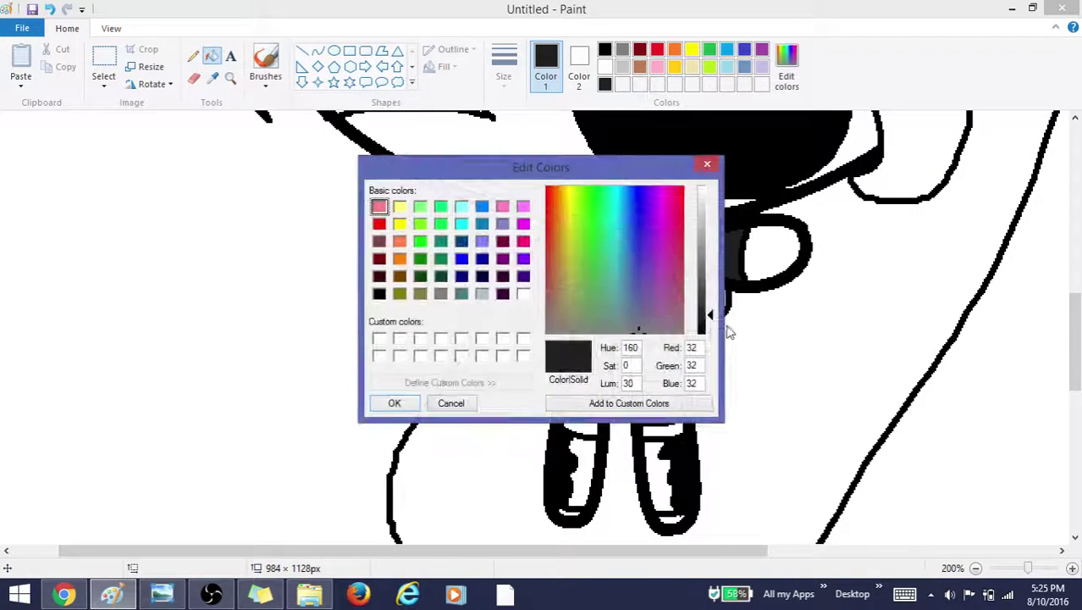
left_click(710, 336)
left_click(395, 405)
left_click(648, 362)
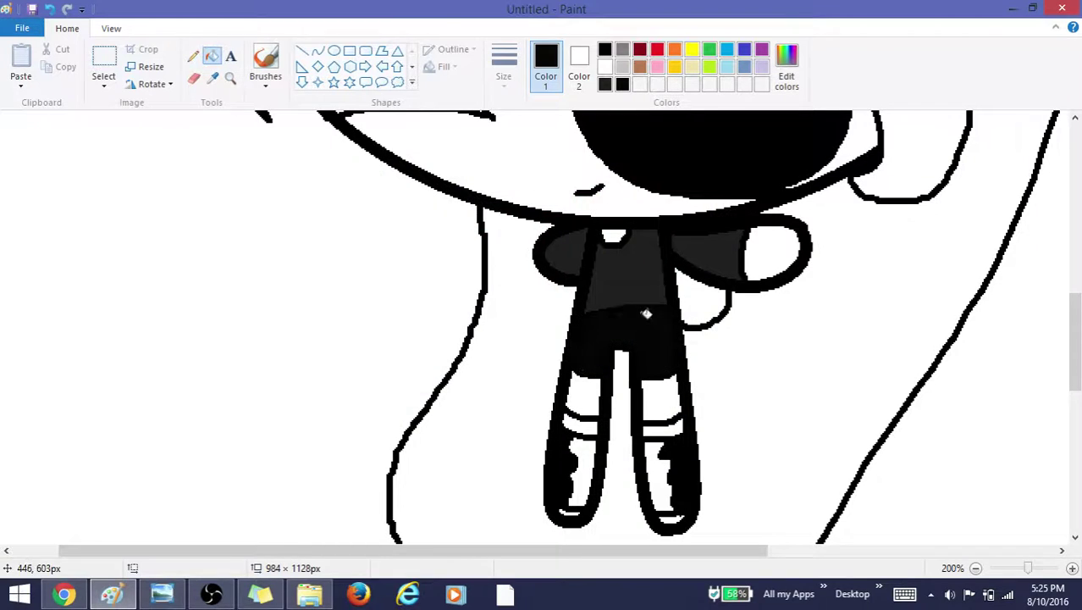
Draw a black cuff band with a short dividing line on the larger arm's sleeve and fill its lower part black
left_click(230, 79)
left_click(544, 272)
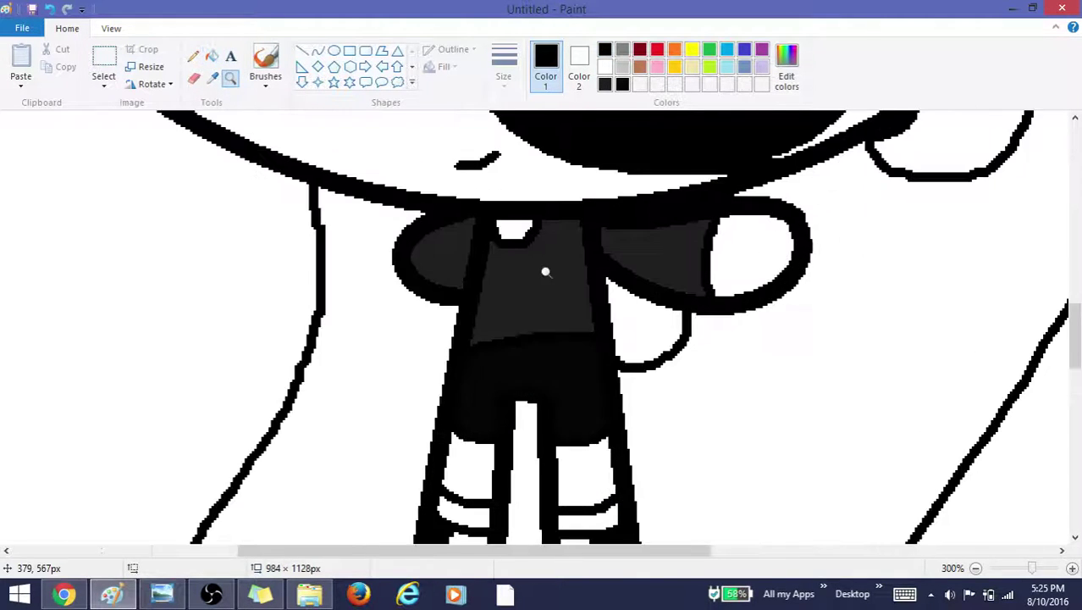
left_click(544, 272)
left_click(193, 56)
left_click(604, 50)
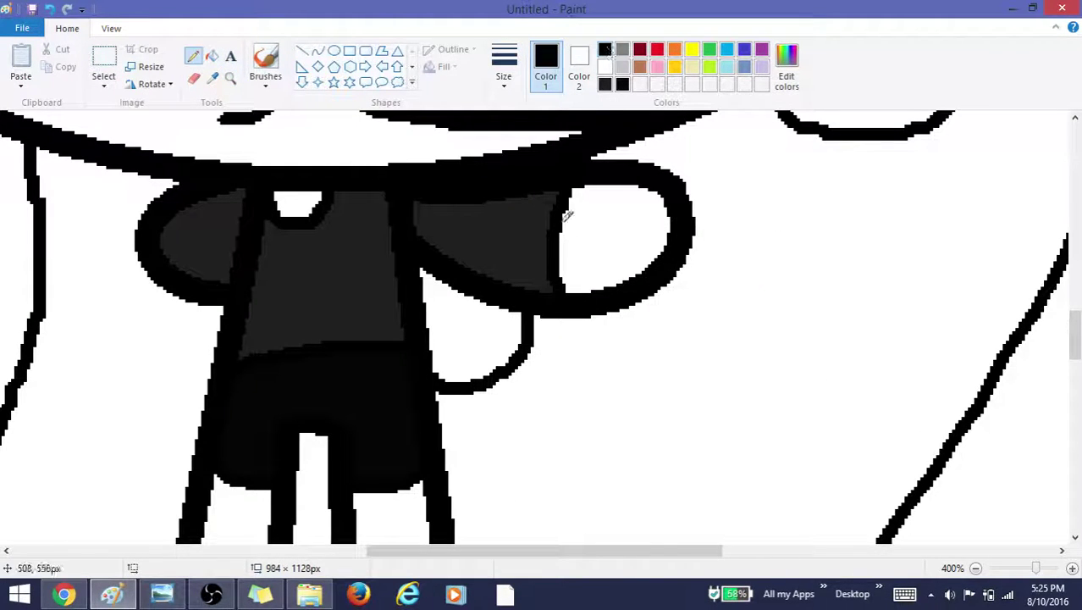
mouse_move(533, 186)
left_mouse_down()
mouse_move(500, 238)
mouse_move(497, 276)
mouse_move(514, 241)
mouse_move(513, 284)
left_mouse_up()
key("ctrl+z")
left_click_drag(521, 216, 551, 222)
left_click(211, 57)
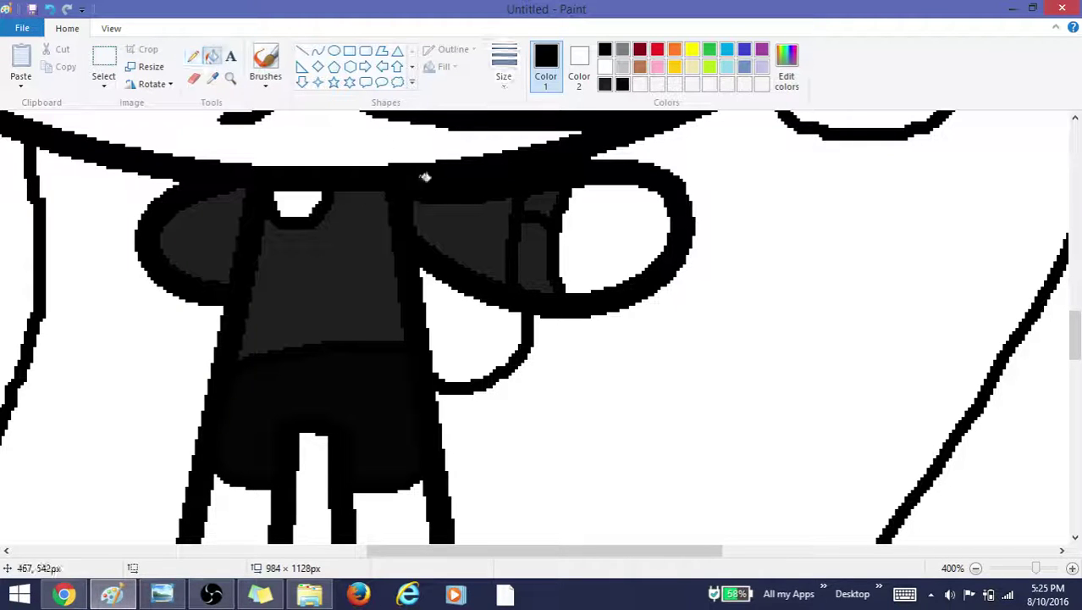
left_click(527, 237)
Switch to YouTube in Chrome, dismiss the up-next prompt, browse the suggested videos, pick one and return to Paint
left_click(64, 594)
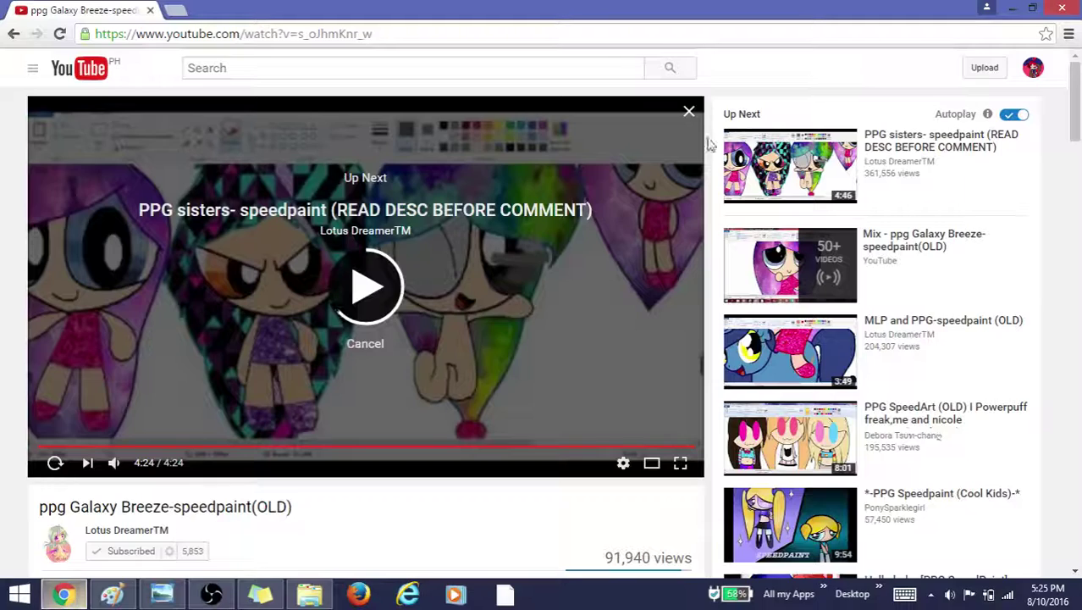
left_click(688, 113)
scroll(688, 254, "down", 2)
scroll(688, 254, "up", 2)
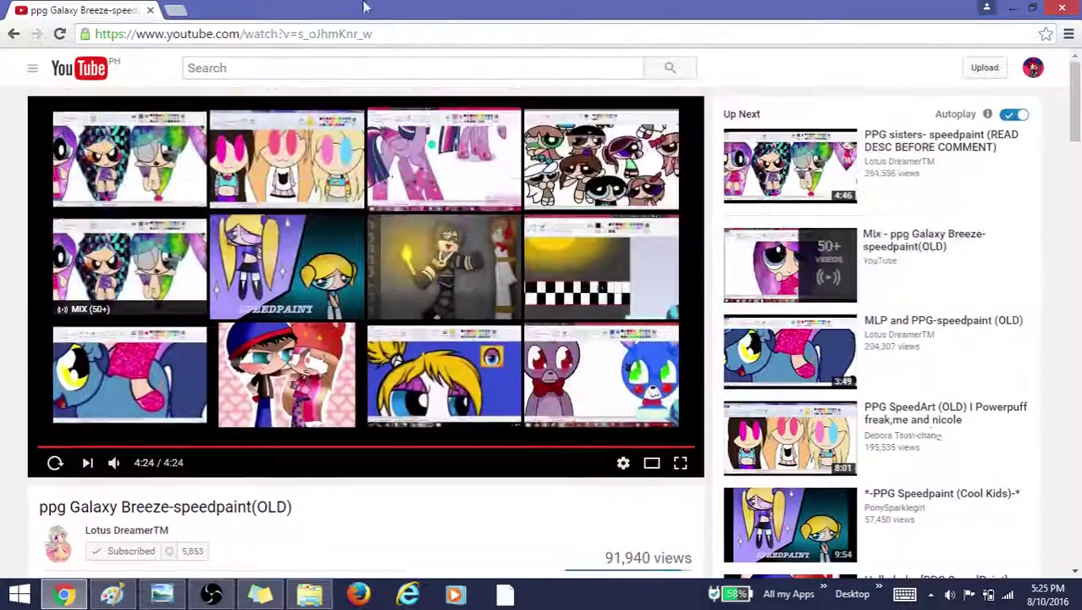
scroll(367, 350, "down", 5)
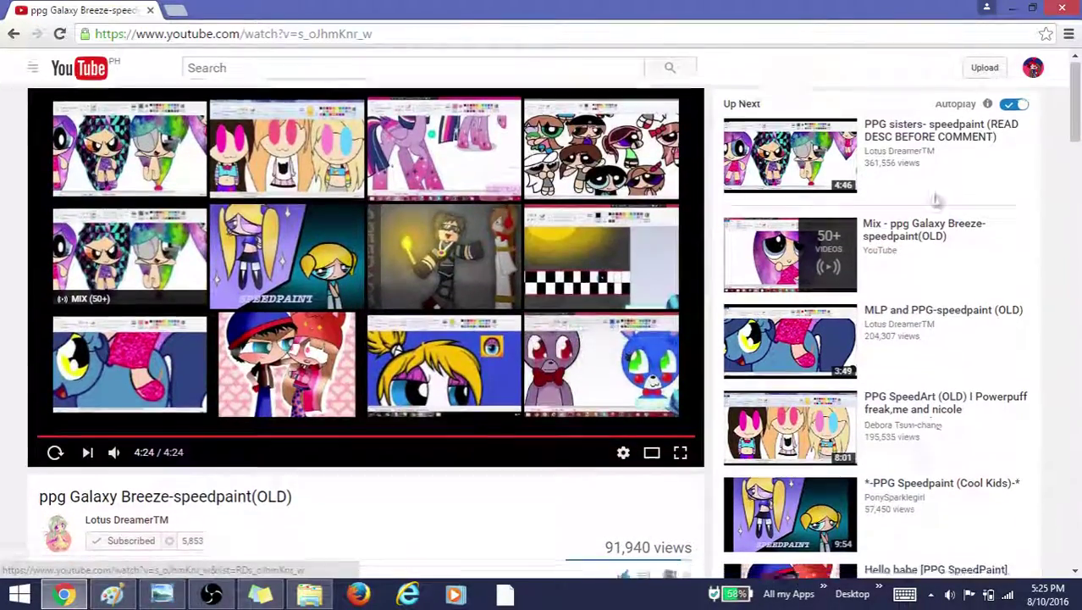
scroll(372, 373, "down", 5)
scroll(595, 273, "up", 2)
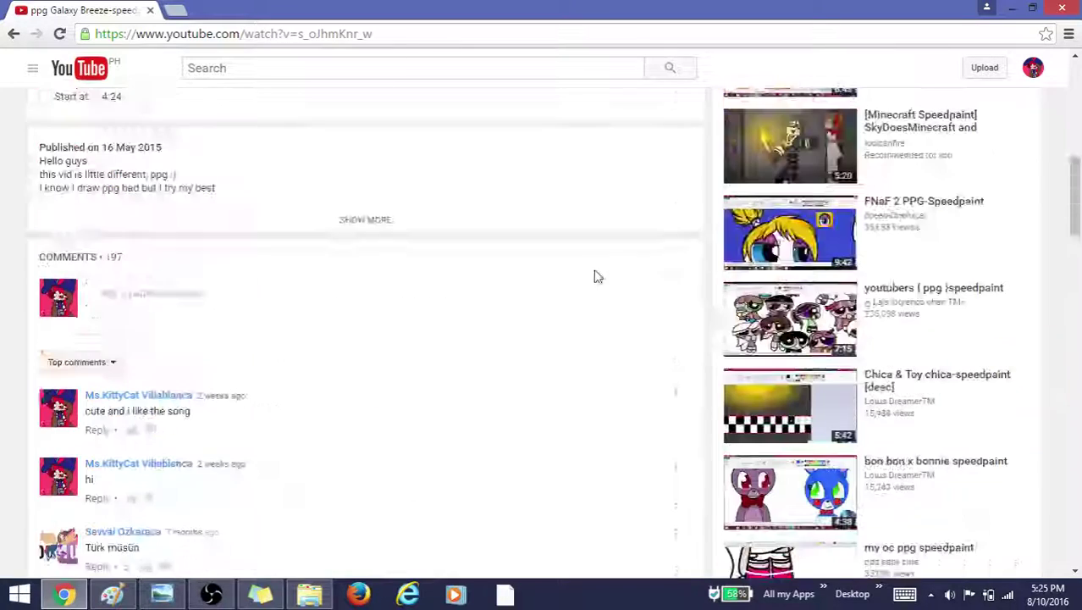
left_click(804, 165)
left_click(112, 595)
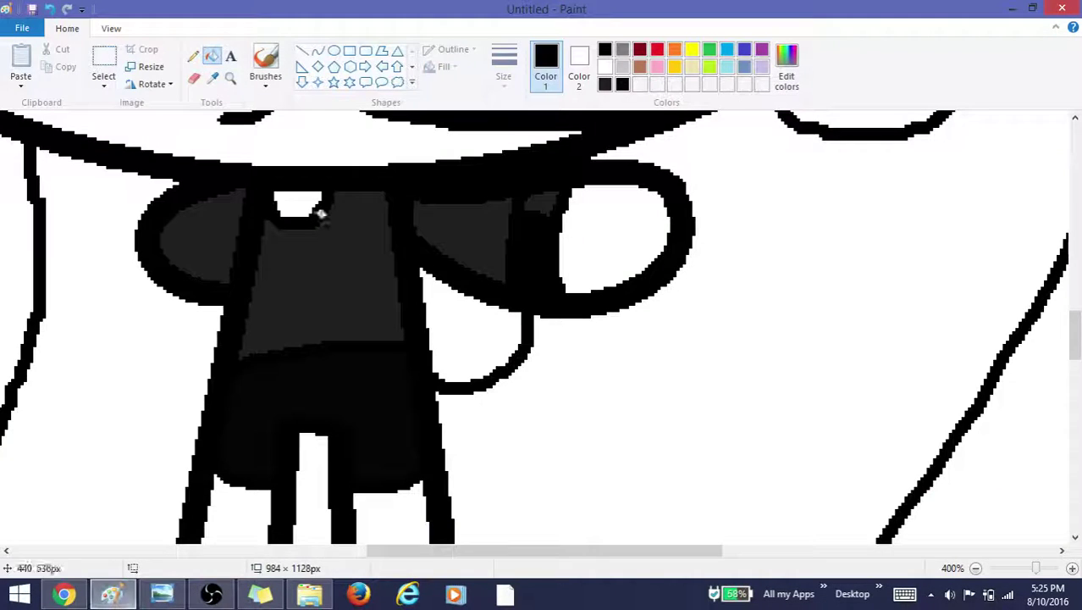
Fill the curved shape beneath the larger arm with the dark grey and the cuff's upper patch with a lightened purple
left_click(606, 85)
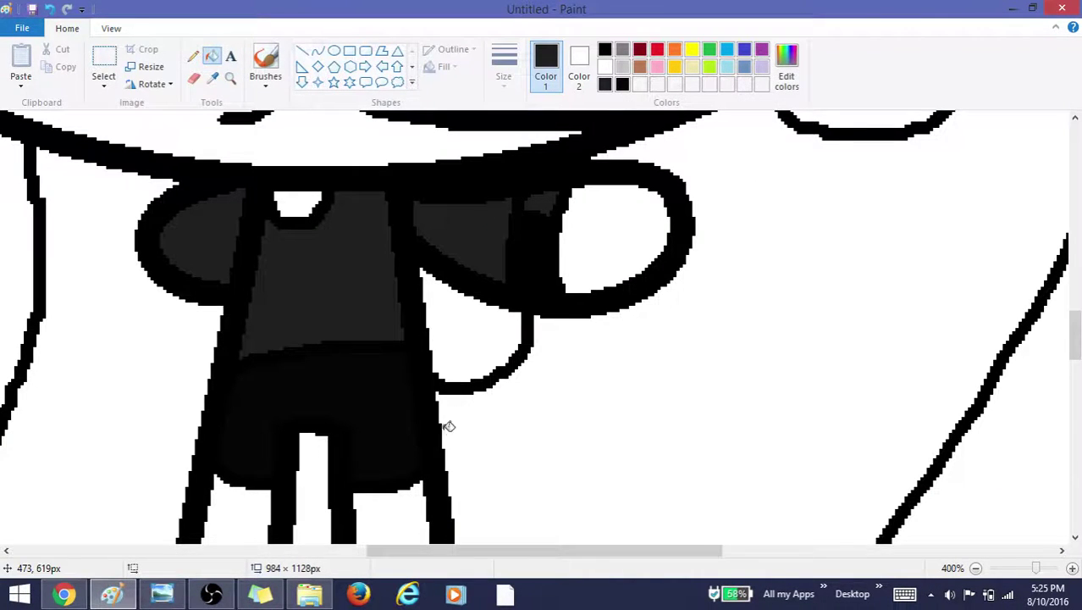
left_click(445, 345)
left_click(761, 51)
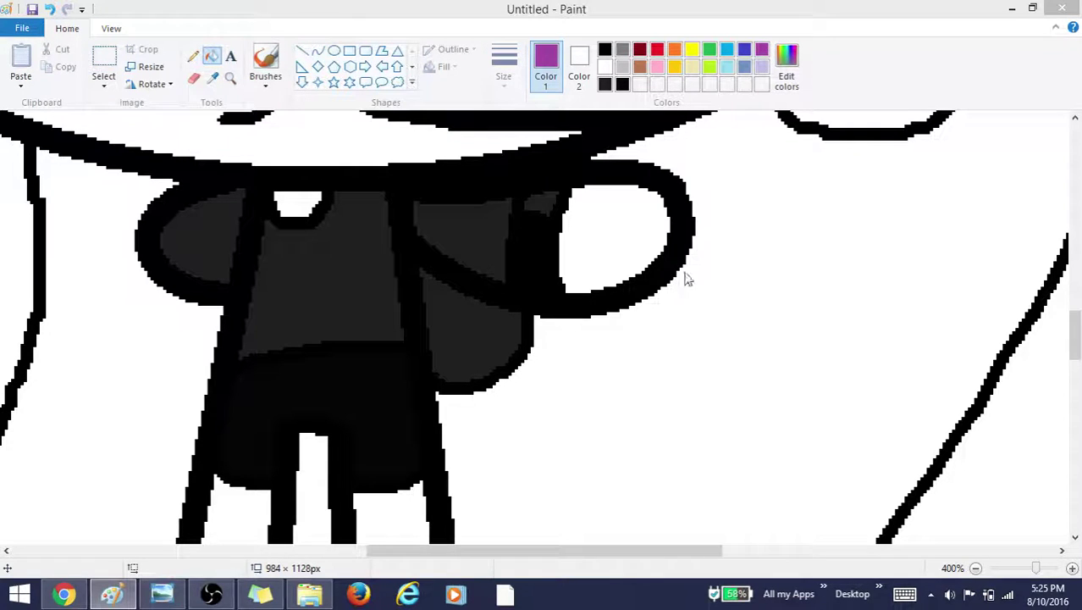
mouse_move(711, 264)
left_mouse_down()
mouse_move(711, 222)
mouse_move(711, 243)
left_mouse_up()
left_click(394, 403)
left_click(542, 203)
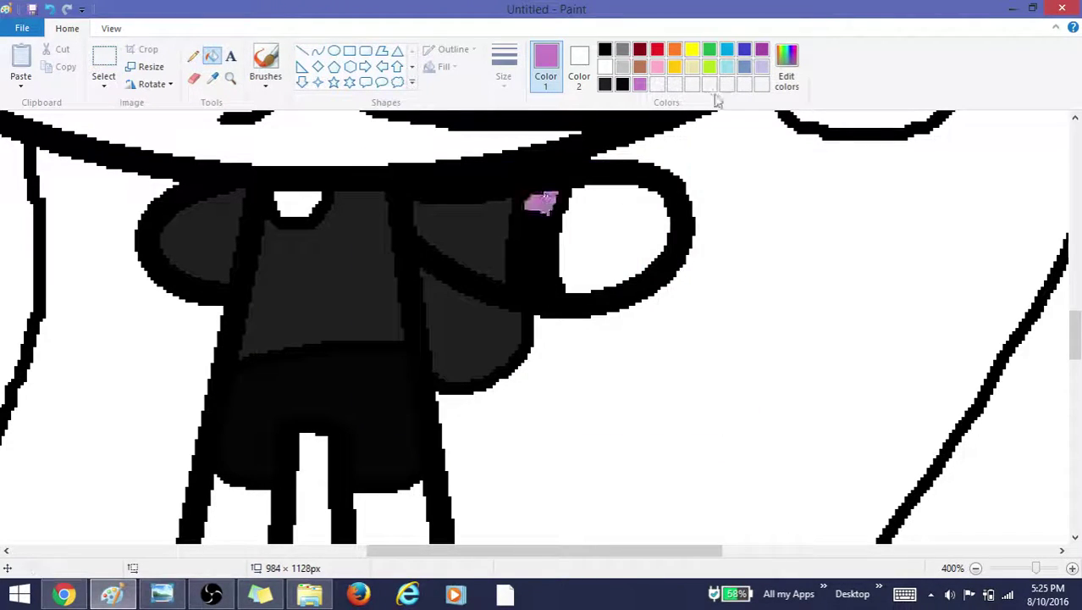
Mix a dark purple and fill the inner part of both boots with it
left_click(787, 67)
left_click_drag(710, 273, 710, 300)
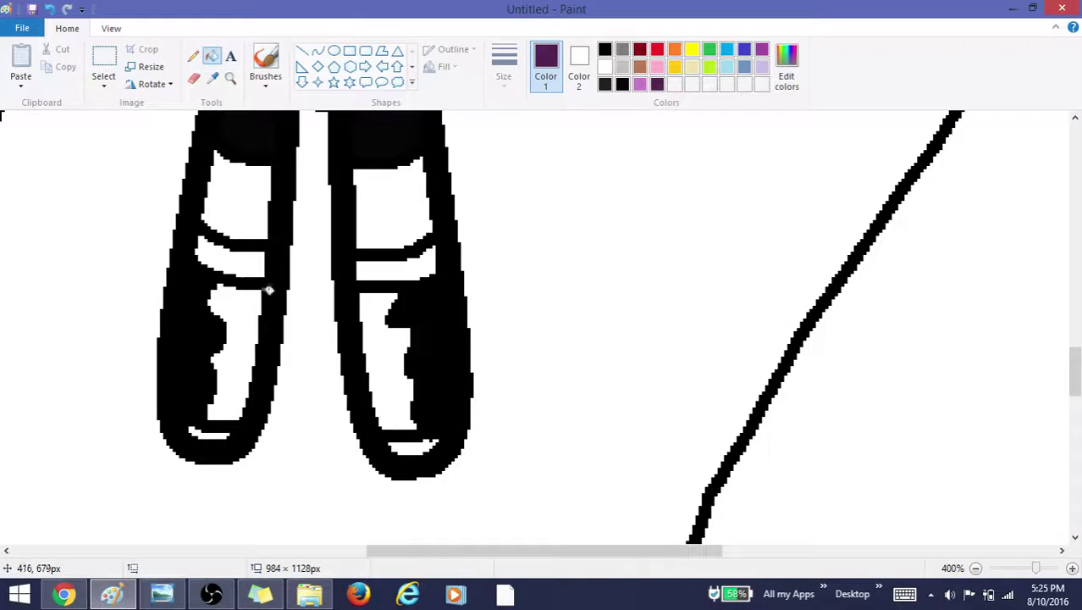
left_click(243, 341)
left_click(365, 340)
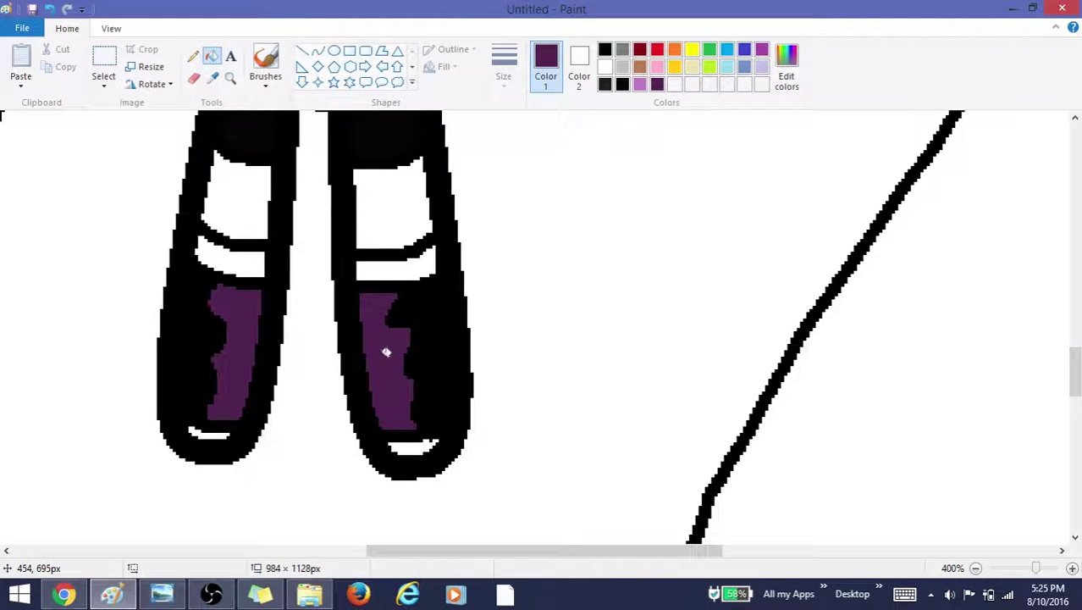
Undo the dark fill on the boot cuff and fill both boot cuffs and soles with the light purple
left_click(378, 268)
key("ctrl+z")
left_click(642, 85)
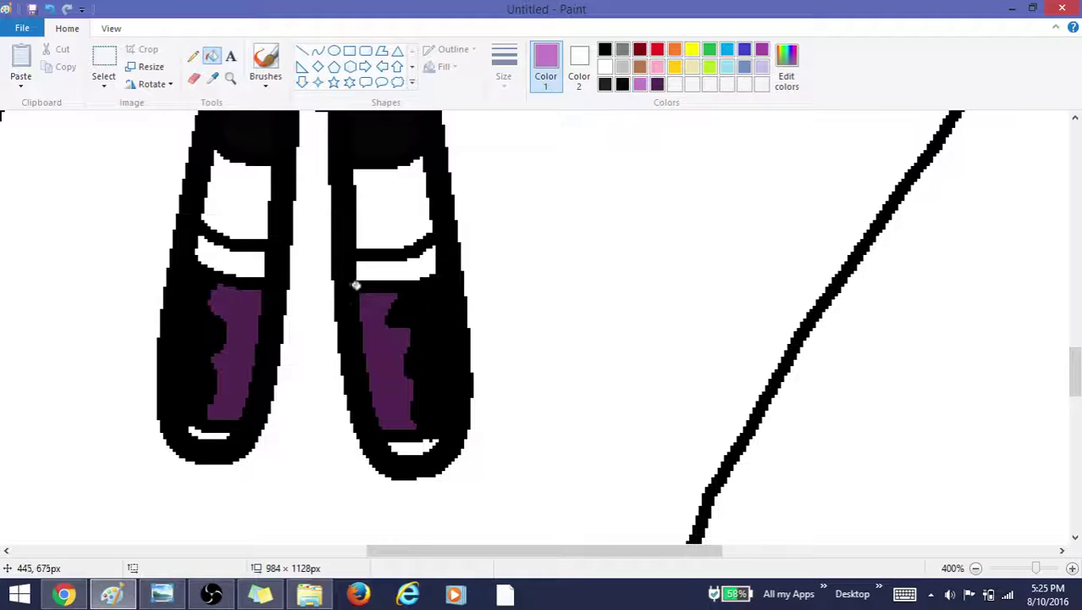
left_click(362, 267)
left_click(246, 258)
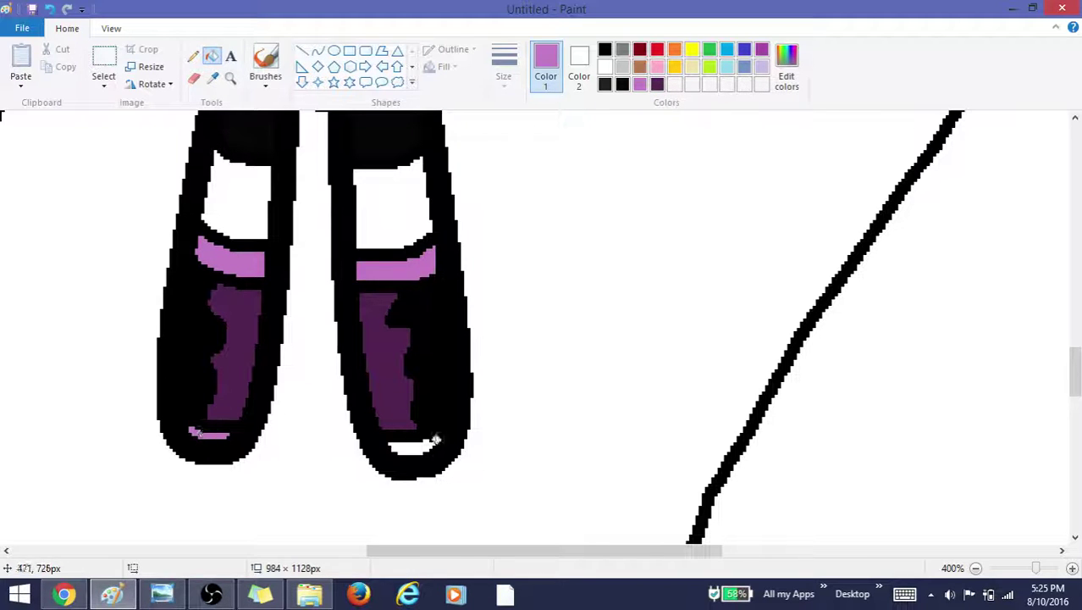
left_click(415, 447)
Mix a pale peach skin tone (Red 255, Green 231, Blue 215) and fill the face, neckline, hand and both legs with it
scroll(452, 380, "up", 5)
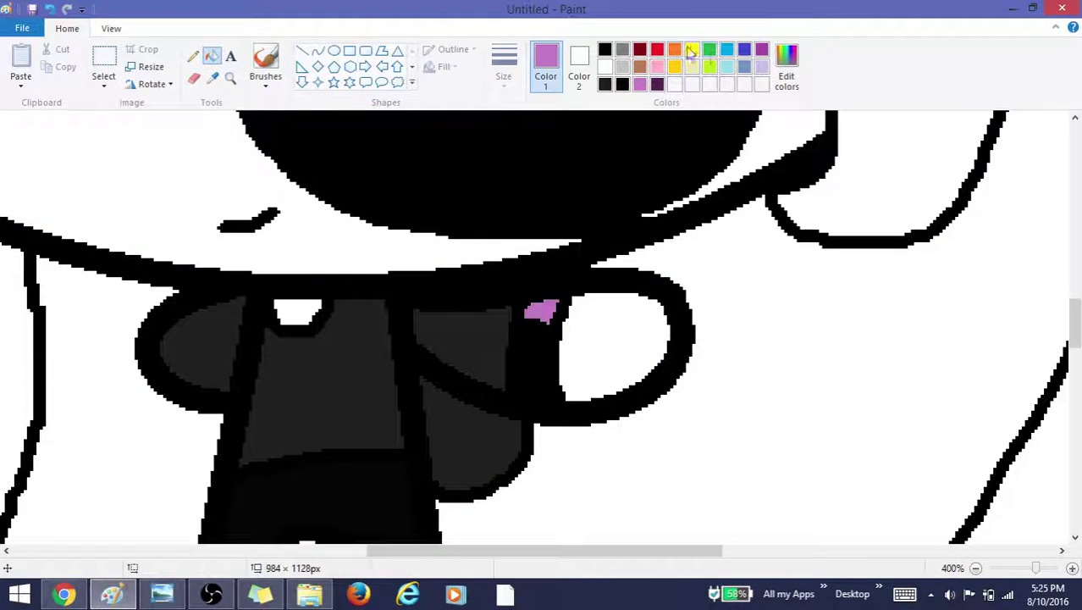
left_click(674, 49)
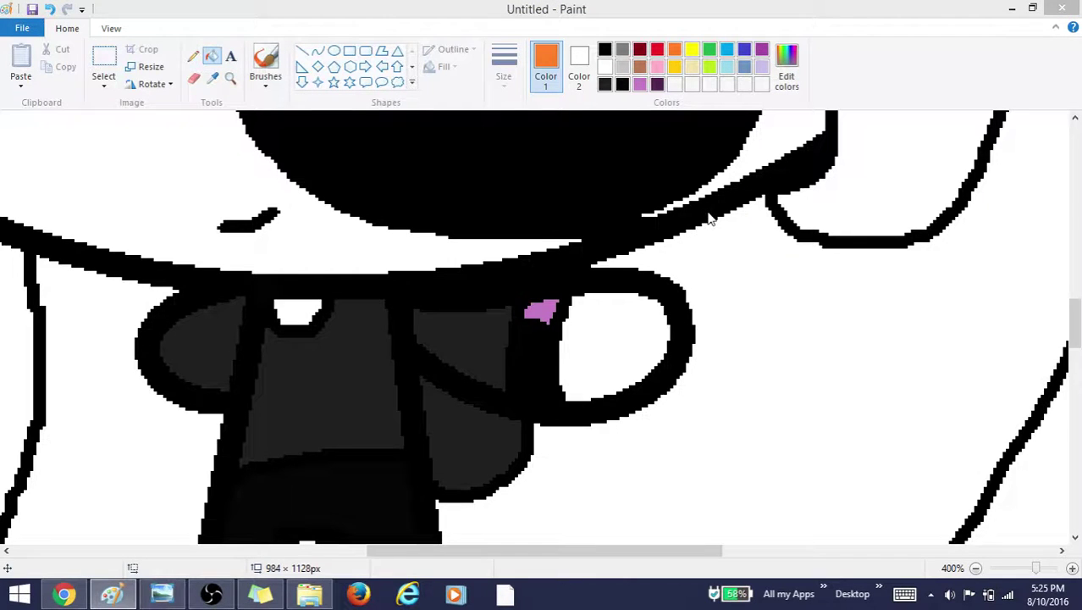
left_click_drag(708, 213, 708, 199)
left_click(399, 404)
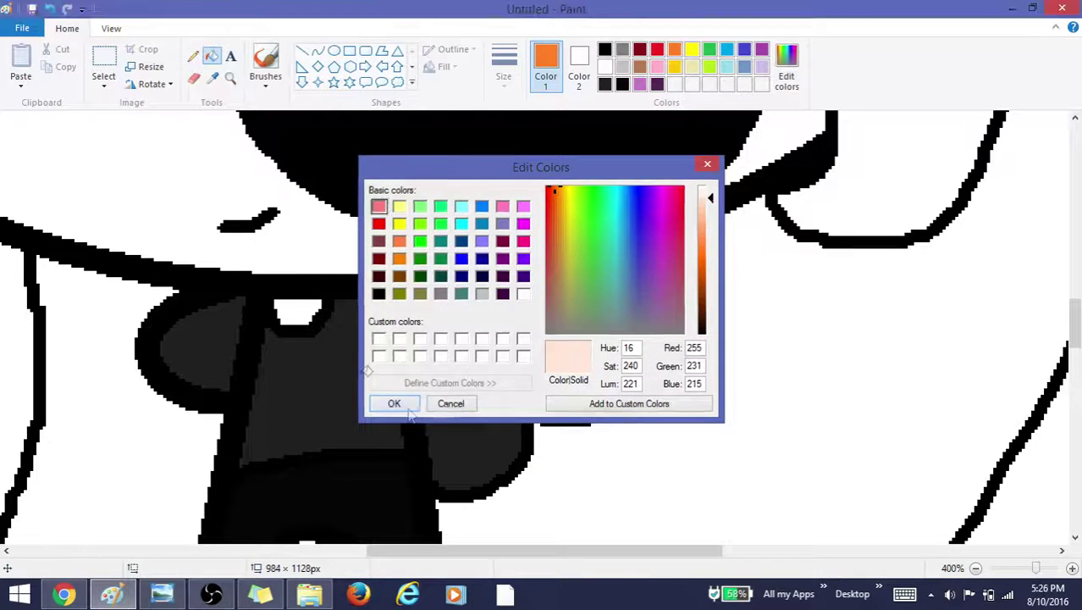
left_click(296, 259)
left_click(300, 308)
left_click(657, 334)
scroll(624, 333, "down", 3)
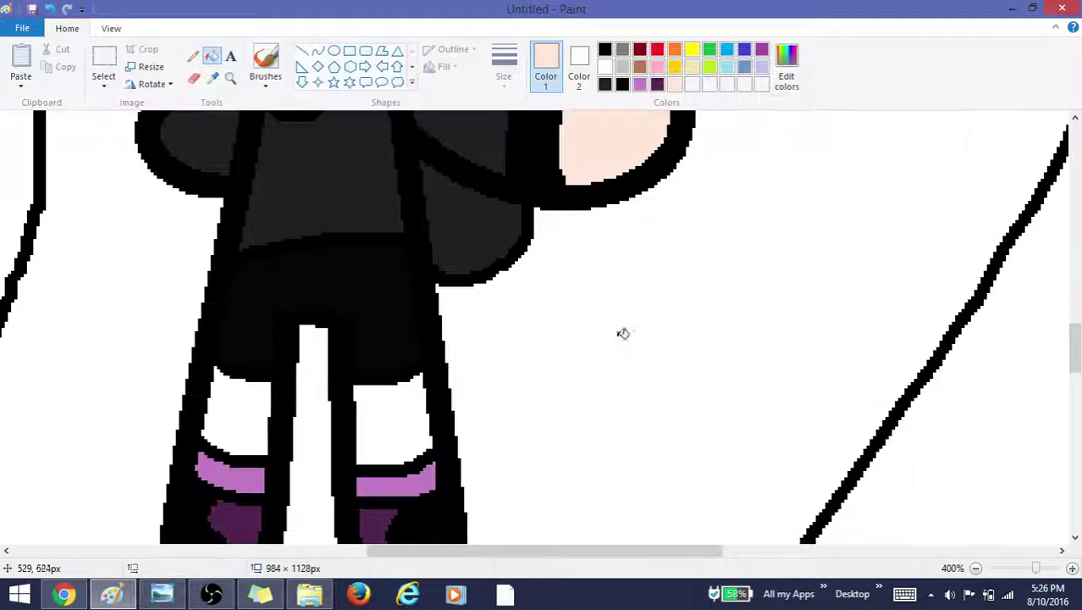
left_click(265, 408)
left_click(389, 406)
Mix a deeper lavender (Red 154, Green 137, Blue 211) and fill the closed eye's area with it
scroll(527, 350, "up", 5)
scroll(587, 333, "down", 3)
scroll(410, 292, "up", 1)
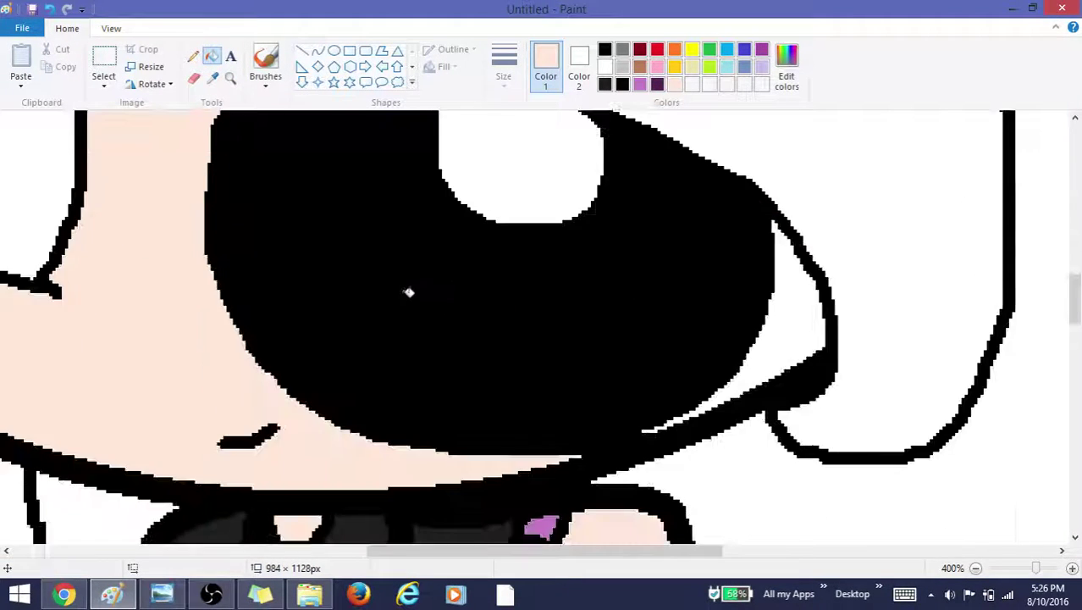
scroll(410, 292, "up", 2)
left_click(657, 67)
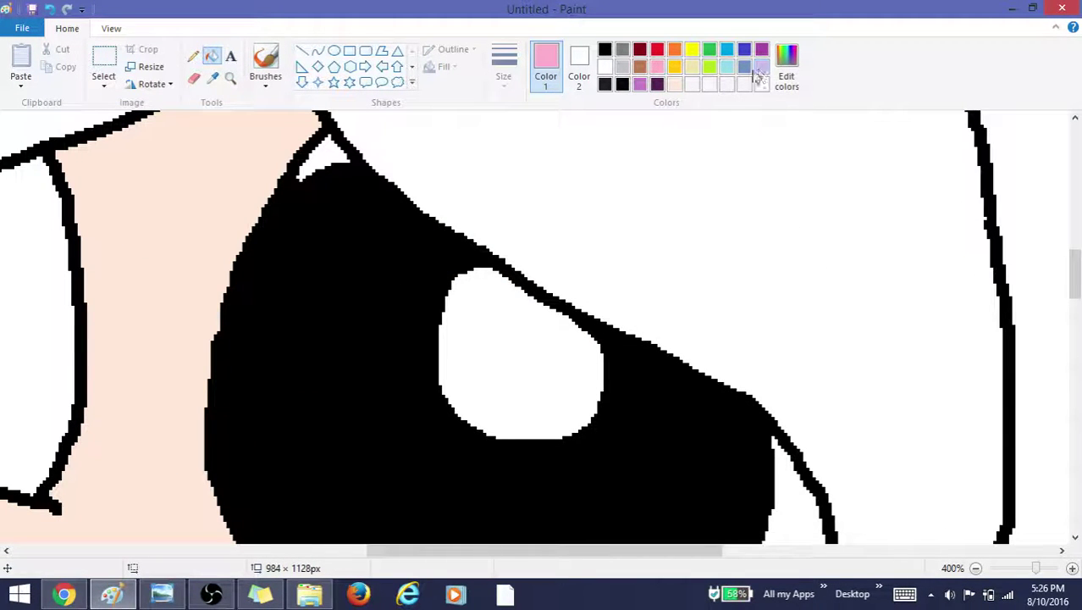
left_click(786, 68)
left_click(702, 233)
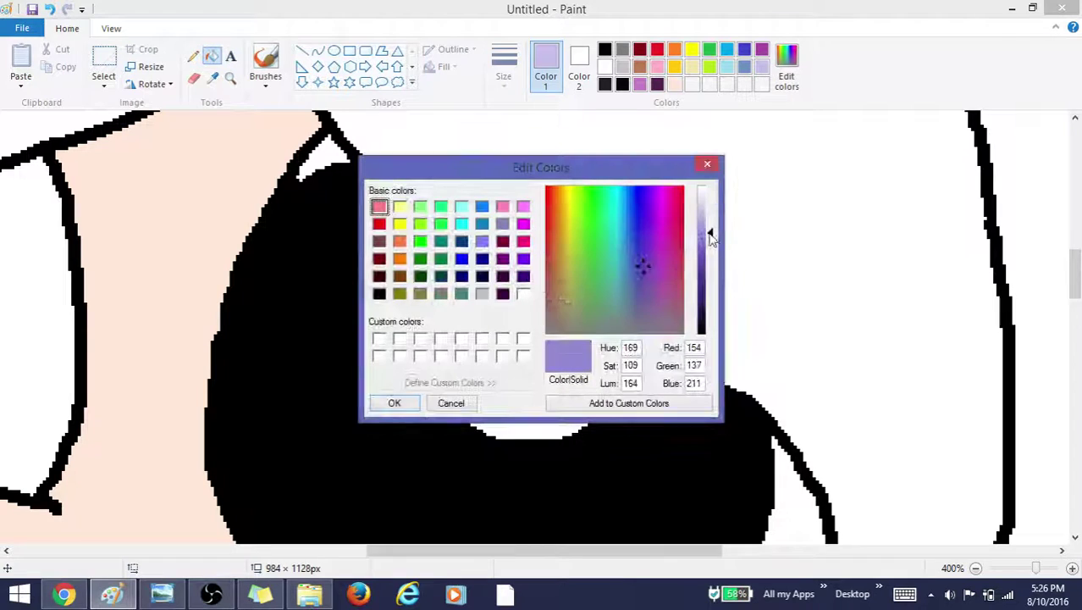
left_click(394, 403)
left_click(62, 289)
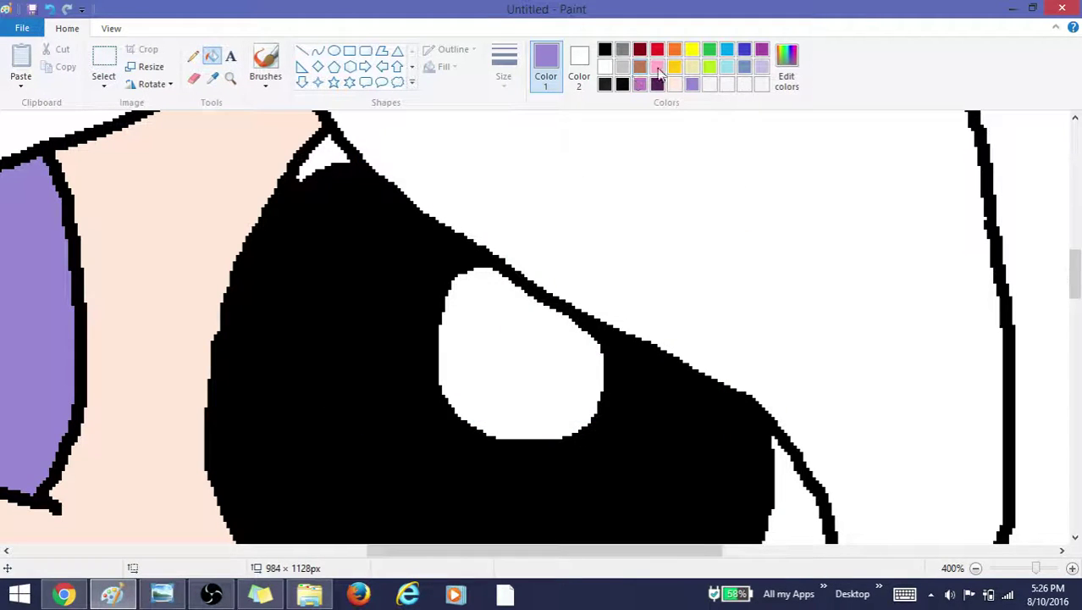
Darken the palette's rose to a hot pink and fill the upper and outer corners of the large open eye with it
left_click(658, 67)
left_click(787, 67)
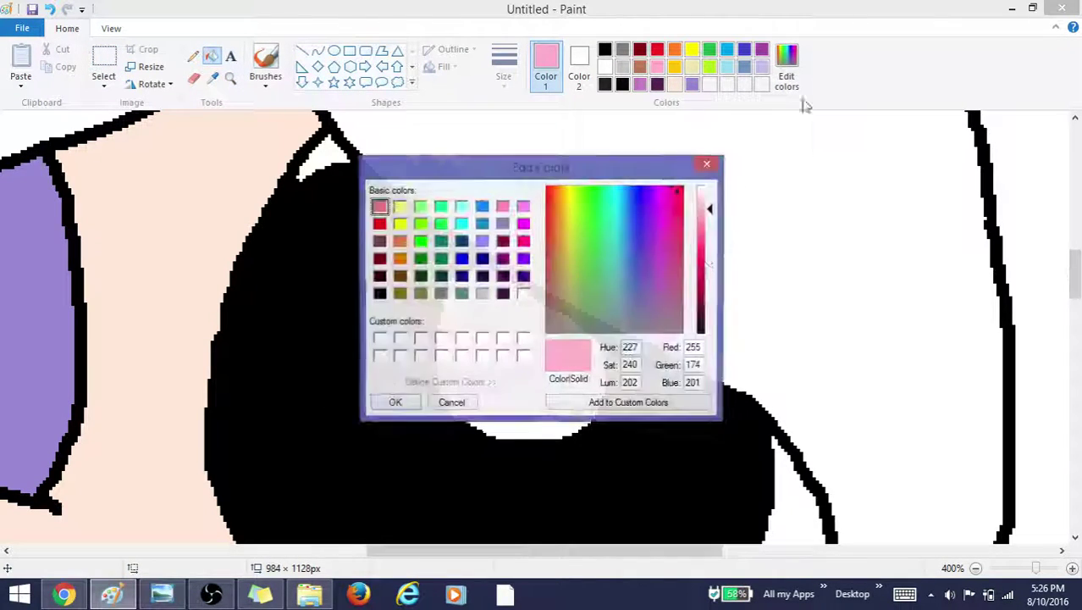
left_click_drag(708, 208, 708, 243)
left_click(393, 404)
left_click(327, 160)
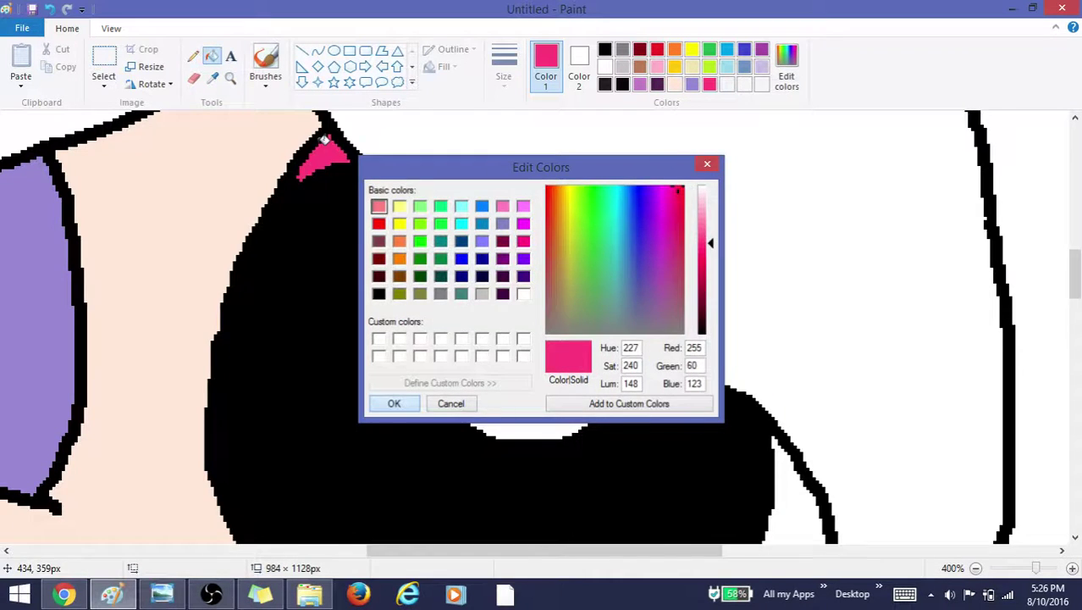
scroll(729, 288, "down", 4)
left_click(774, 192)
Erase a thin sliver along the outer edge of the hot pink corner of the large open eye
left_click(194, 78)
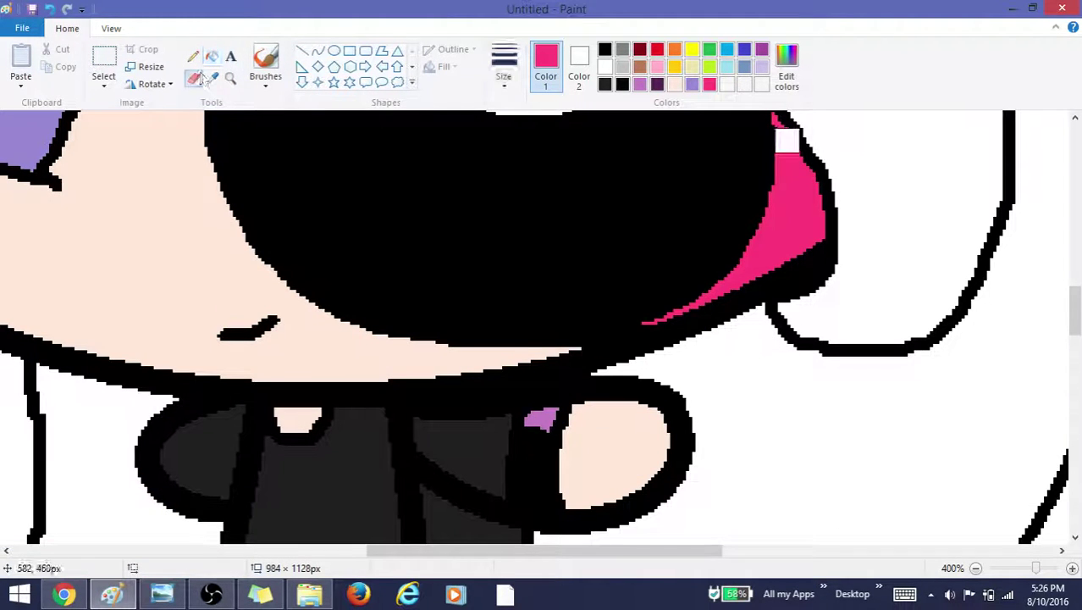
left_click_drag(791, 119, 778, 294)
key("ctrl+z")
left_click_drag(831, 203, 793, 300)
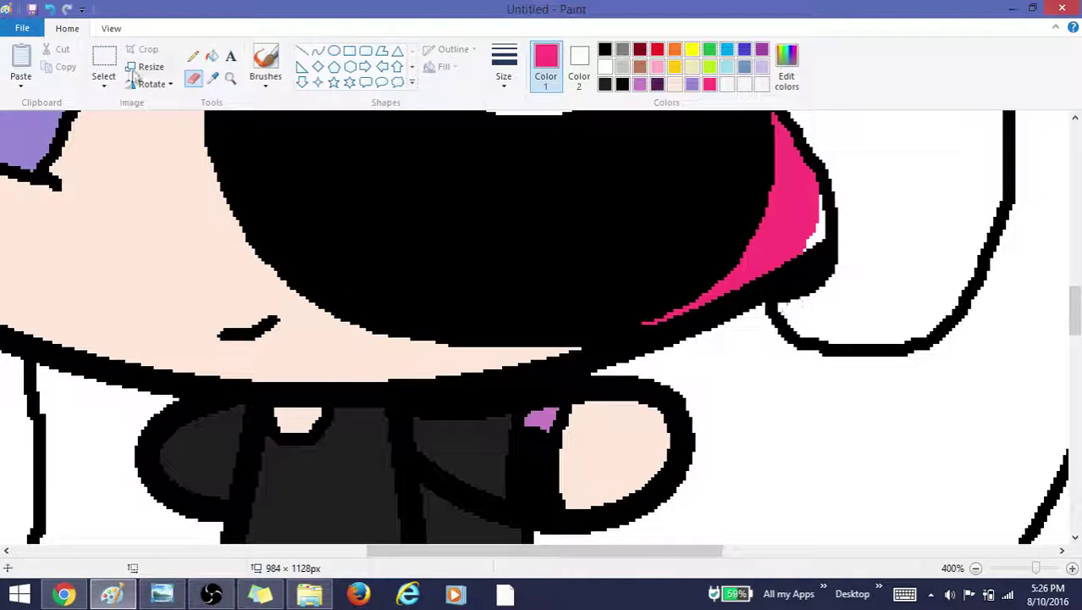
left_click(213, 78)
right_click(273, 187)
left_click(230, 78)
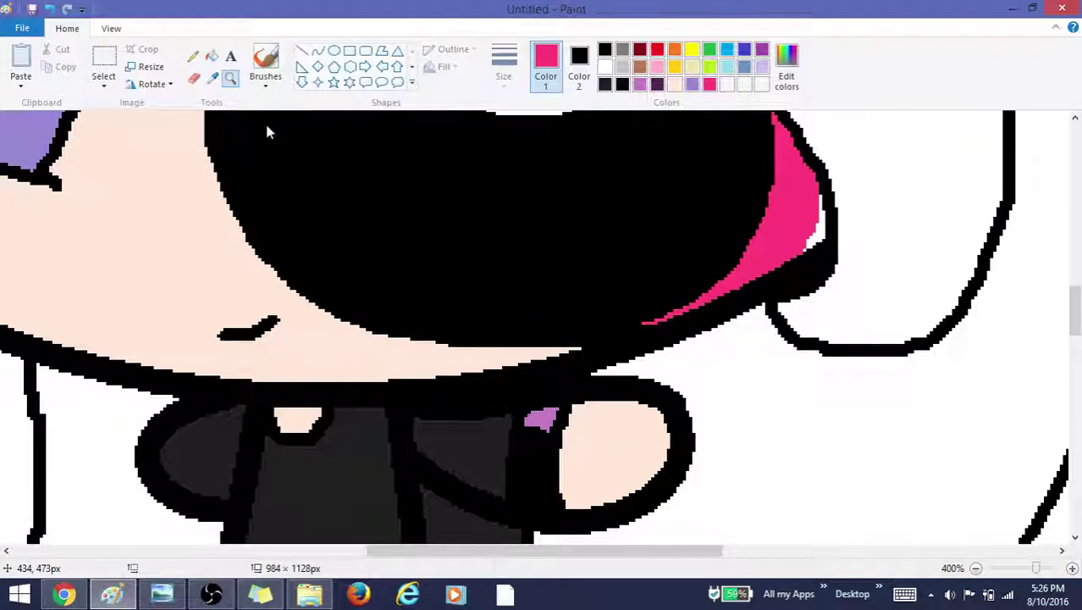
right_click(343, 258)
right_click(343, 258)
right_click(343, 258)
right_click(339, 259)
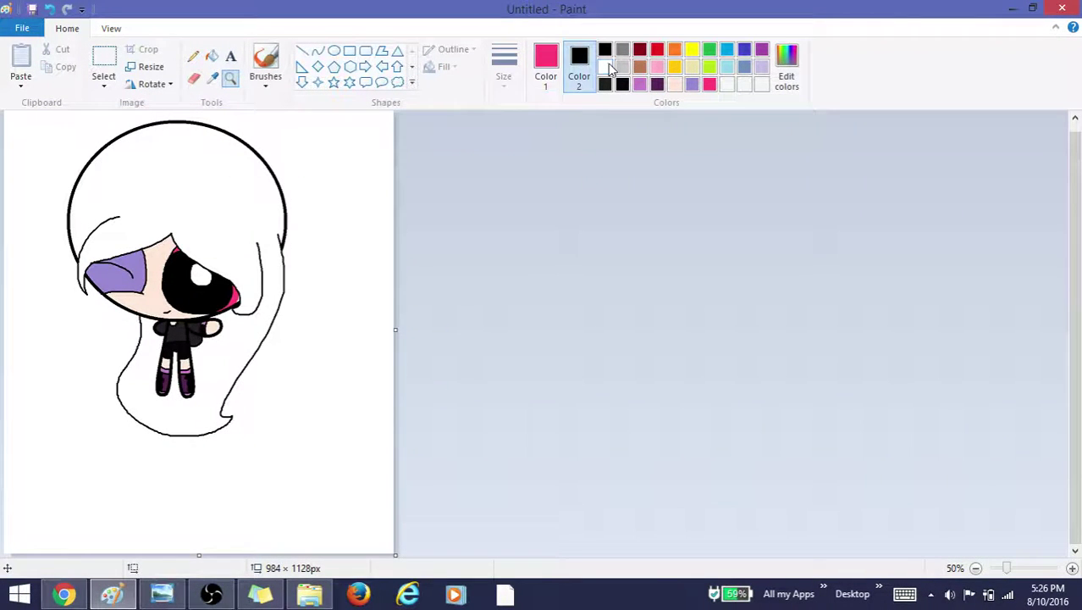
left_click(579, 68)
left_click(605, 67)
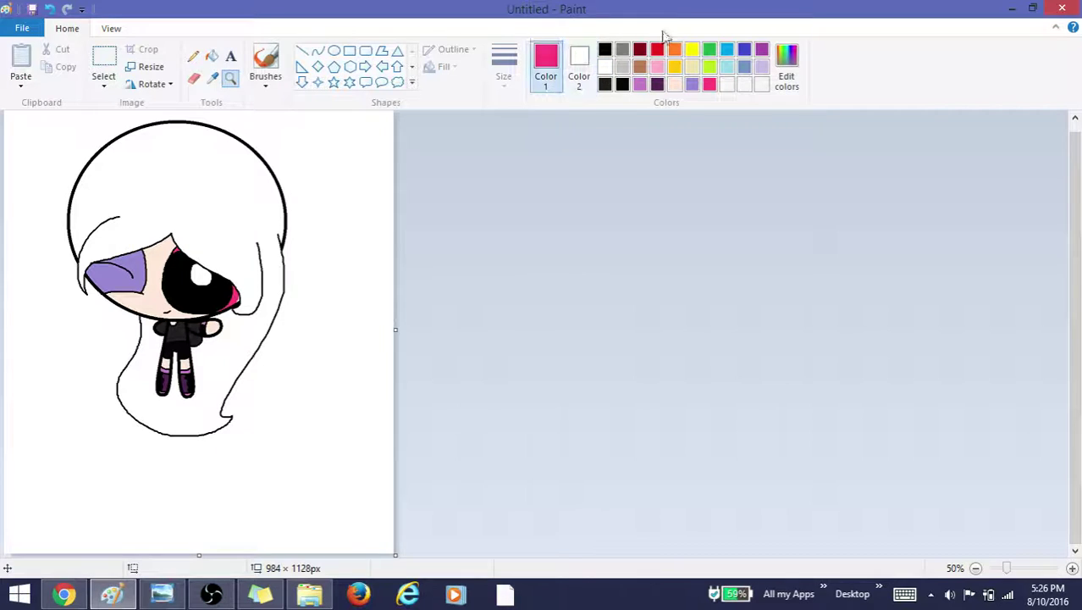
Mix a dark brown (Red 112, Green 69, Blue 46) and fill the character's hair with it
left_click(640, 71)
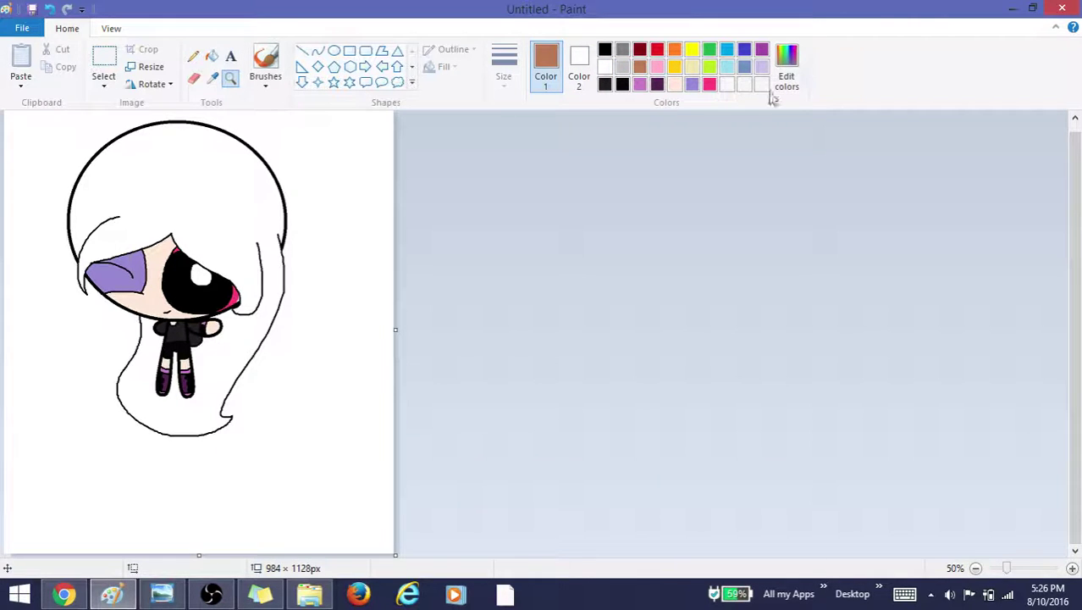
left_click(774, 92)
left_click(709, 289)
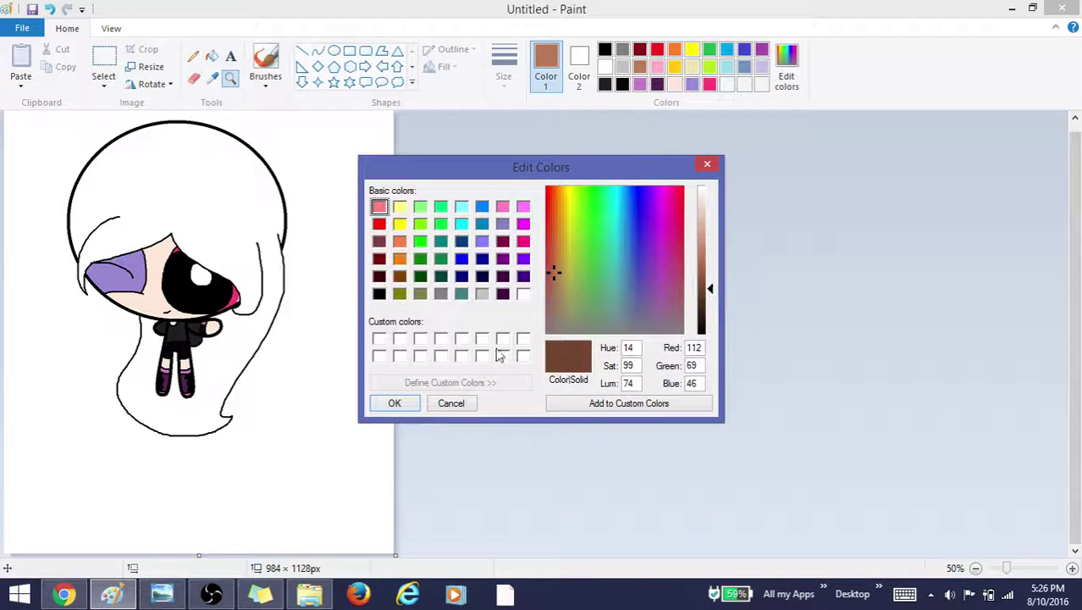
left_click(395, 405)
left_click(173, 254)
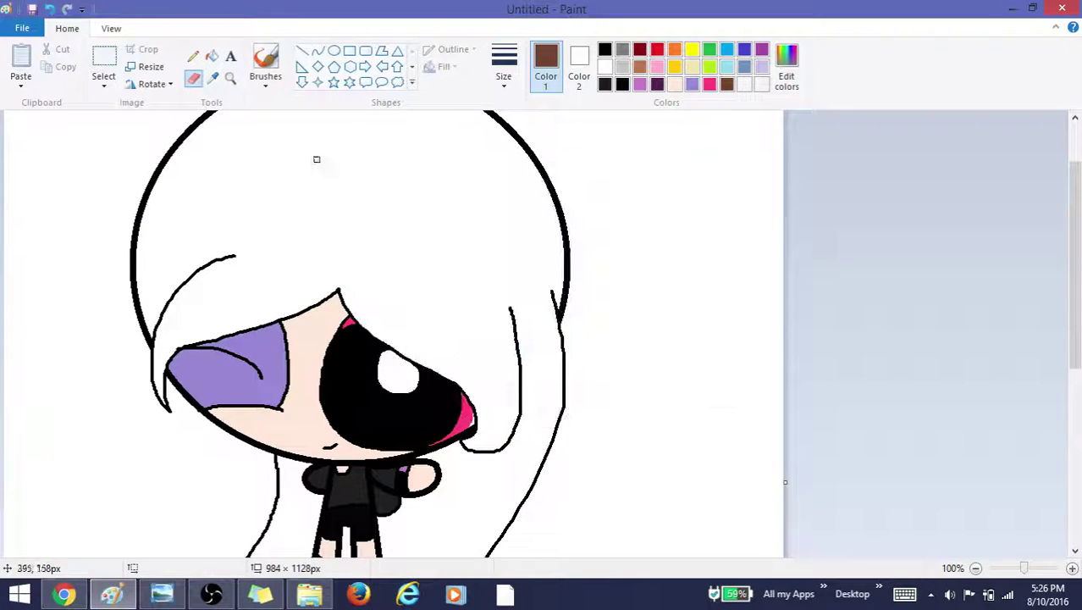
left_click(212, 55)
left_click(302, 235)
scroll(297, 231, "down", 3)
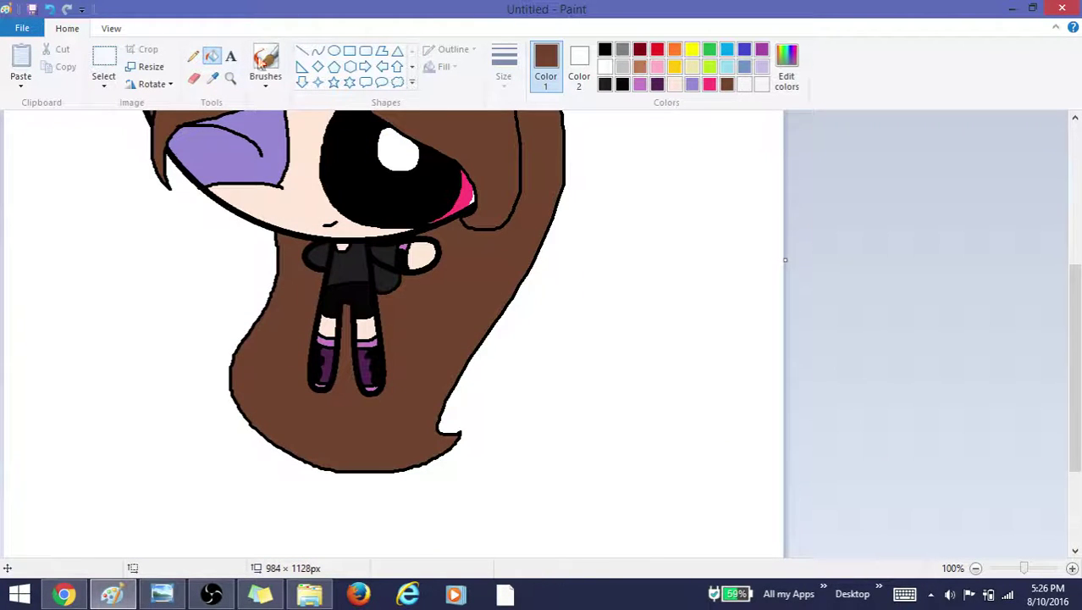
Paint over the mouth with the skin tone sampled from the face and set the drawing colour back to black
left_click(231, 79)
left_click(403, 268)
left_click(403, 267)
left_click(193, 56)
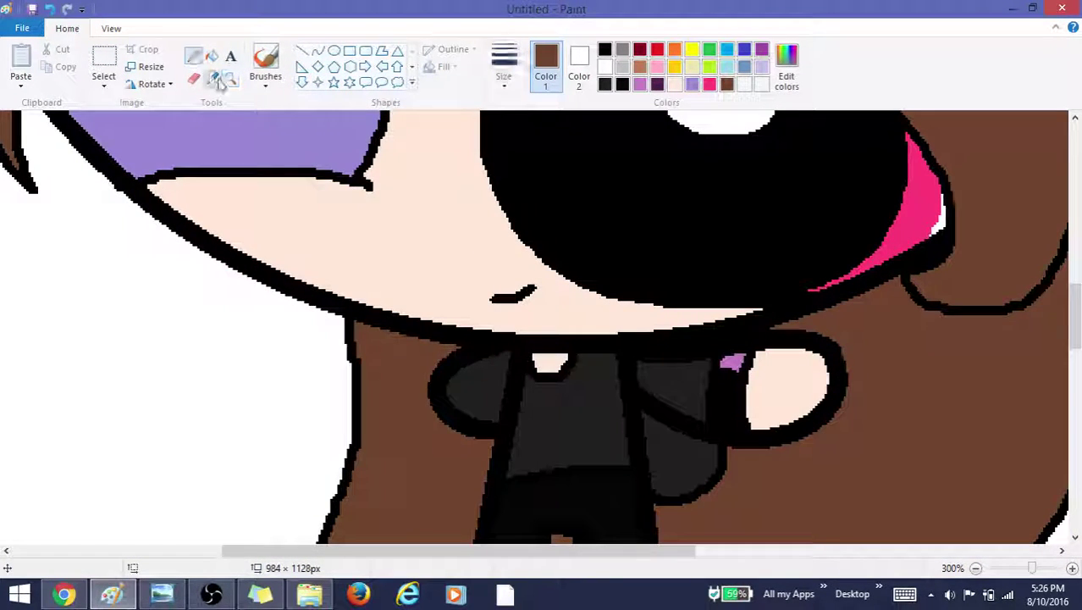
left_click(215, 79)
left_click(668, 311)
mouse_move(544, 281)
left_mouse_down()
mouse_move(502, 299)
mouse_move(550, 277)
left_mouse_up()
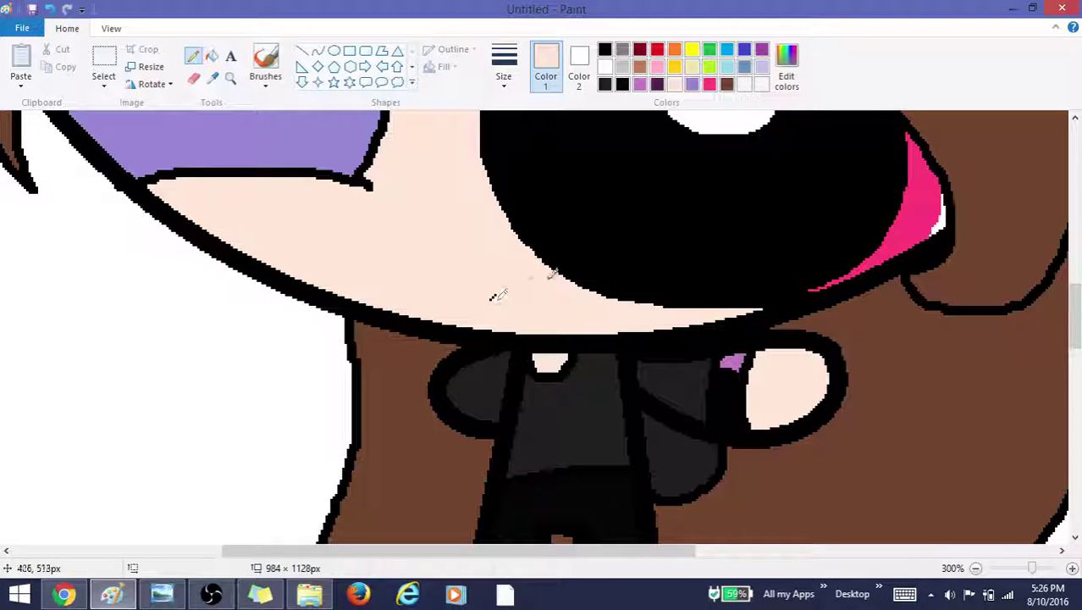
left_click(607, 49)
left_click_drag(334, 227, 473, 258)
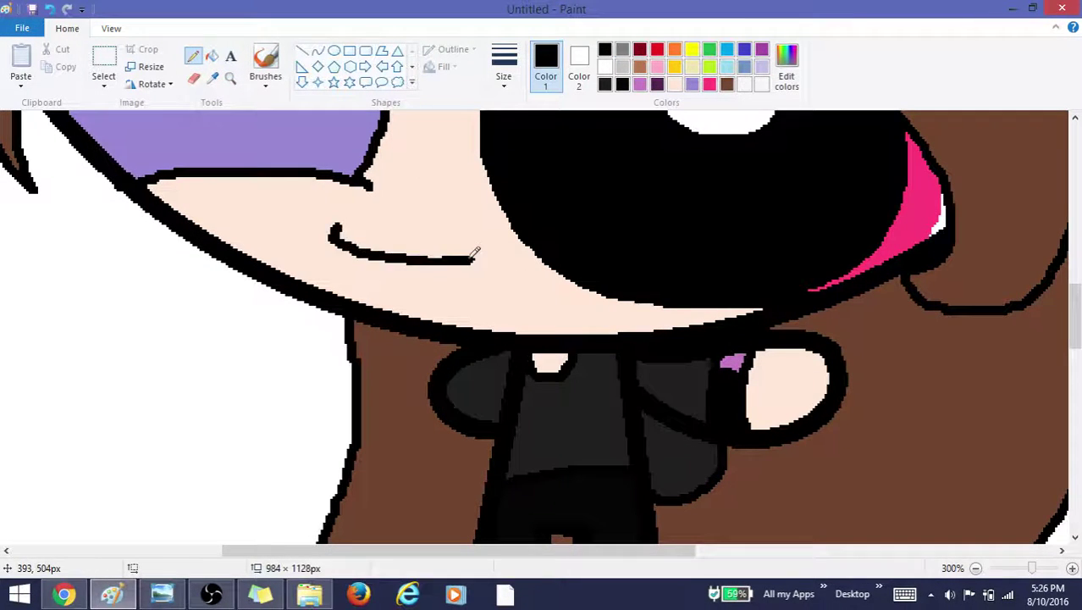
key("ctrl+z")
mouse_move(358, 254)
left_mouse_down()
mouse_move(497, 265)
mouse_move(508, 255)
left_mouse_up()
key("ctrl+z")
left_click_drag(435, 273, 541, 256)
key("ctrl+z")
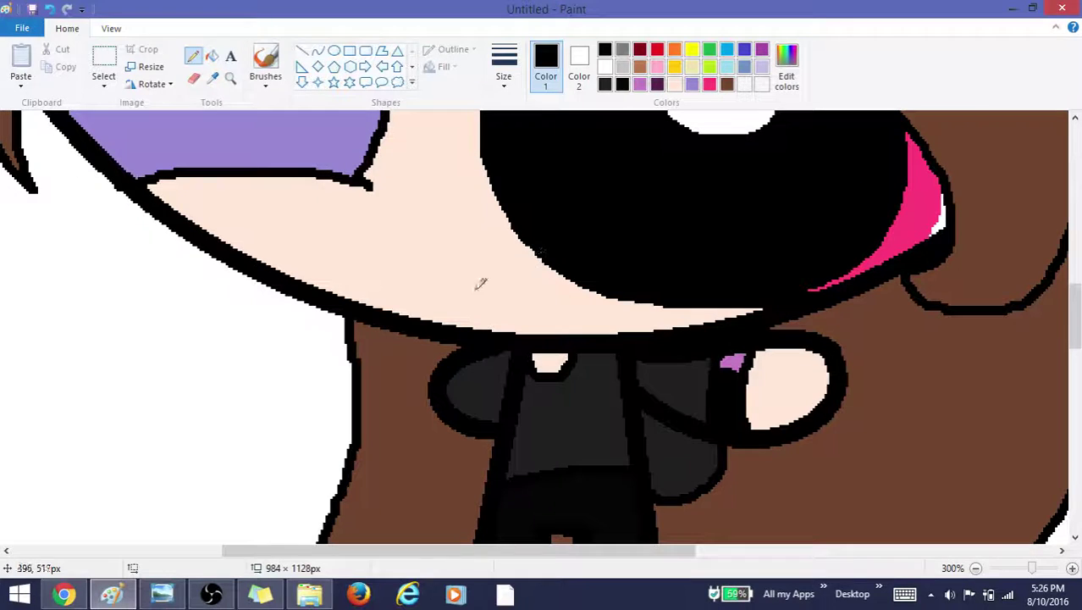
key("ctrl+z")
mouse_move(475, 290)
left_mouse_down()
mouse_move(537, 277)
mouse_move(470, 298)
left_mouse_up()
key("ctrl+z")
left_click_drag(288, 208, 453, 254)
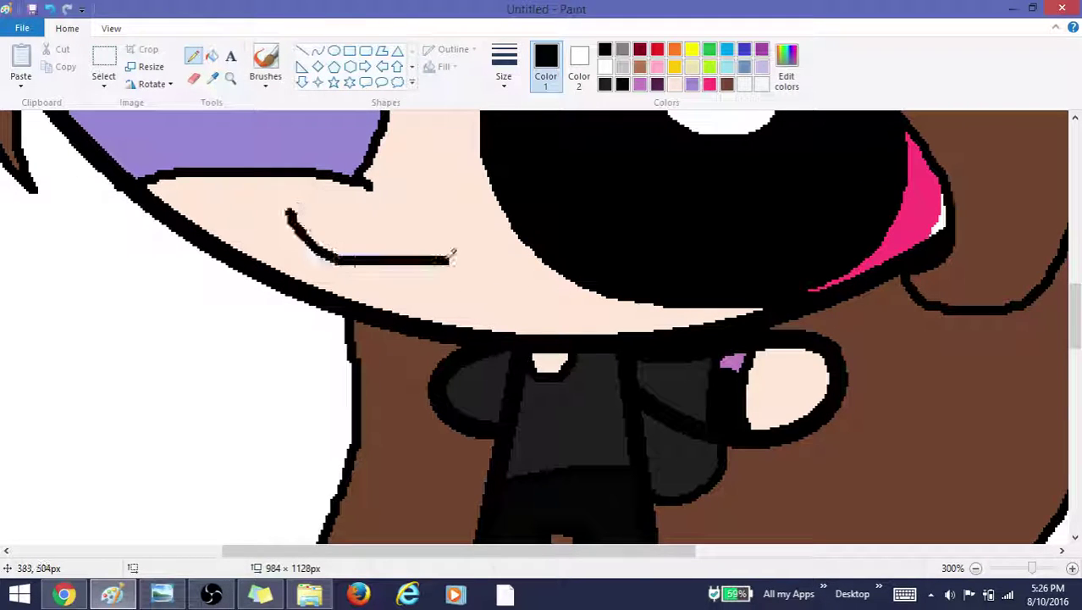
key("ctrl+z")
left_click_drag(275, 206, 303, 216)
scroll(303, 217, "up", 3)
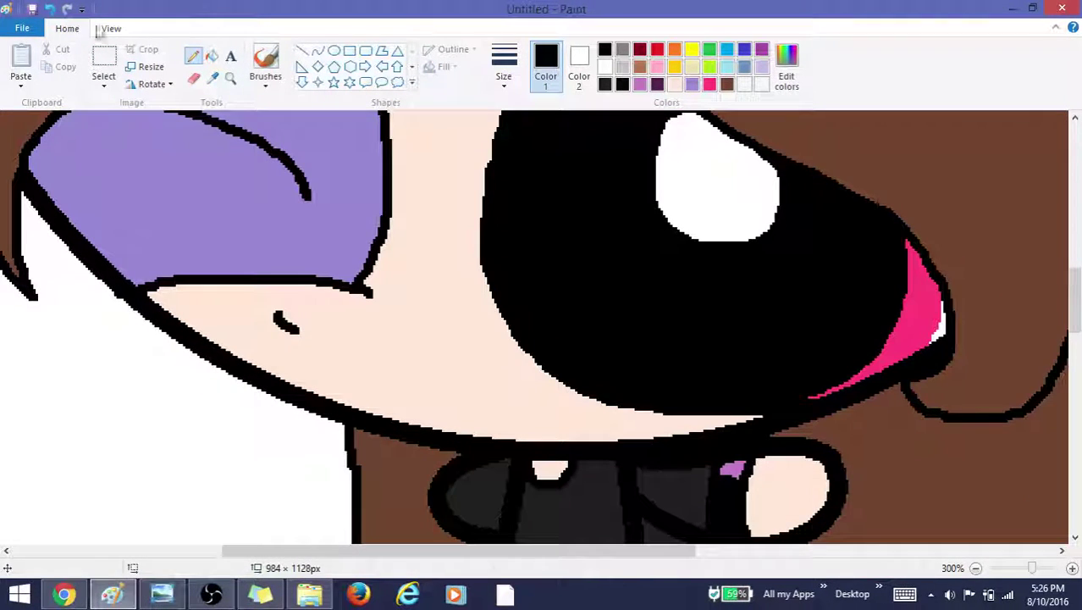
left_click(48, 10)
mouse_move(476, 387)
left_mouse_down()
mouse_move(568, 364)
mouse_move(534, 420)
mouse_move(501, 424)
mouse_move(560, 392)
mouse_move(504, 420)
left_mouse_up()
key("ctrl+z")
key("ctrl+z")
key("ctrl+z")
scroll(504, 421, "down", 3)
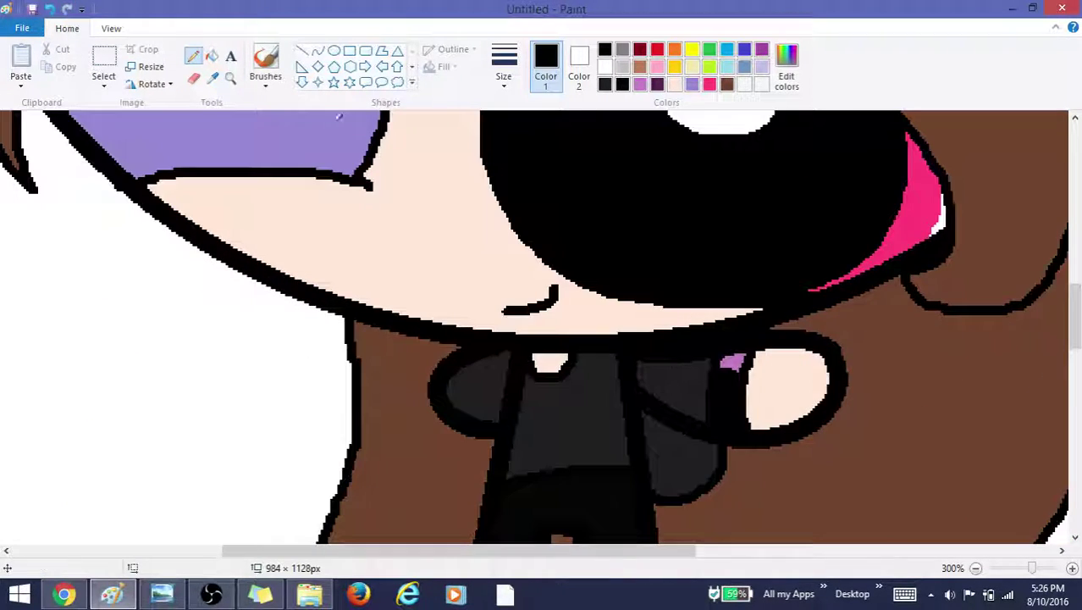
Draw a small curved smile in black on the lower face, beside the large open eye, with the Pencil
left_click(231, 79)
right_click(290, 254)
right_click(289, 254)
scroll(288, 245, "up", 2)
scroll(508, 351, "down", 4)
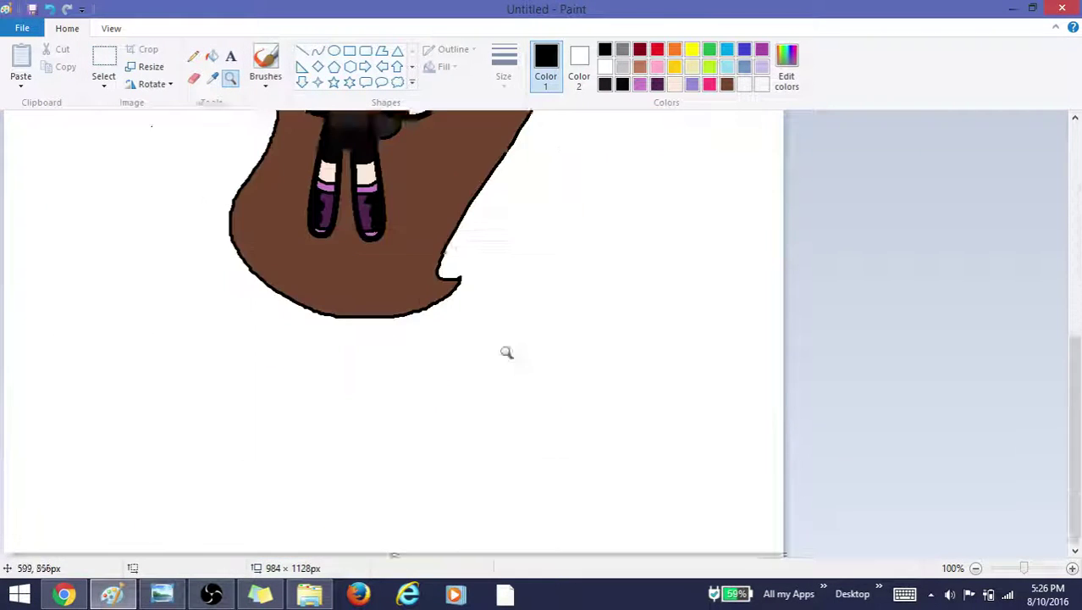
scroll(465, 322, "up", 1)
left_click(428, 269)
left_click(428, 254)
left_click(193, 56)
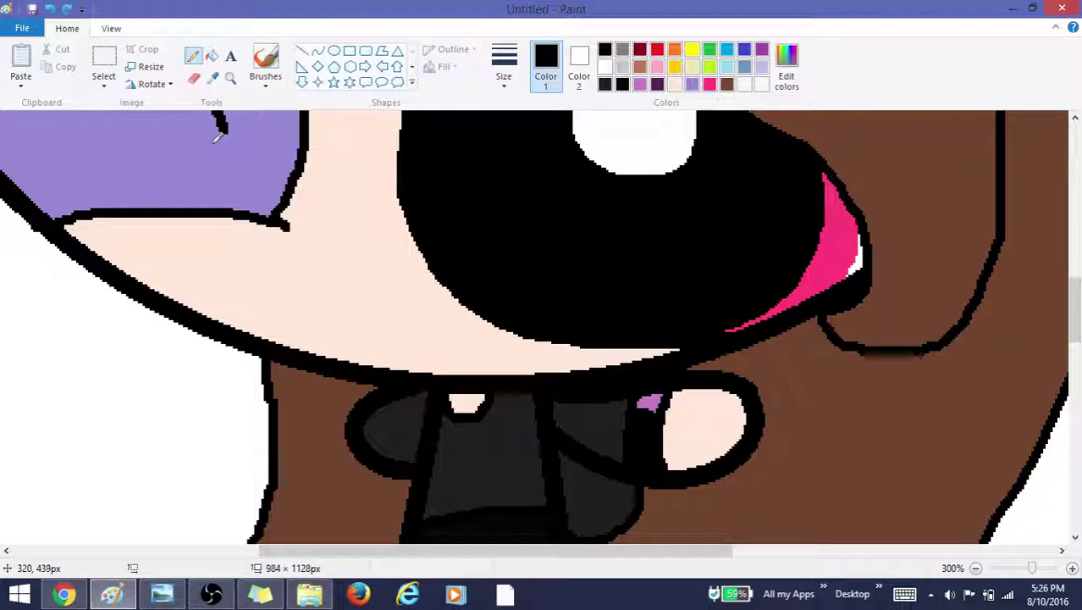
mouse_move(337, 293)
left_mouse_down()
mouse_move(395, 292)
mouse_move(386, 304)
mouse_move(416, 291)
left_mouse_up()
key("ctrl+z")
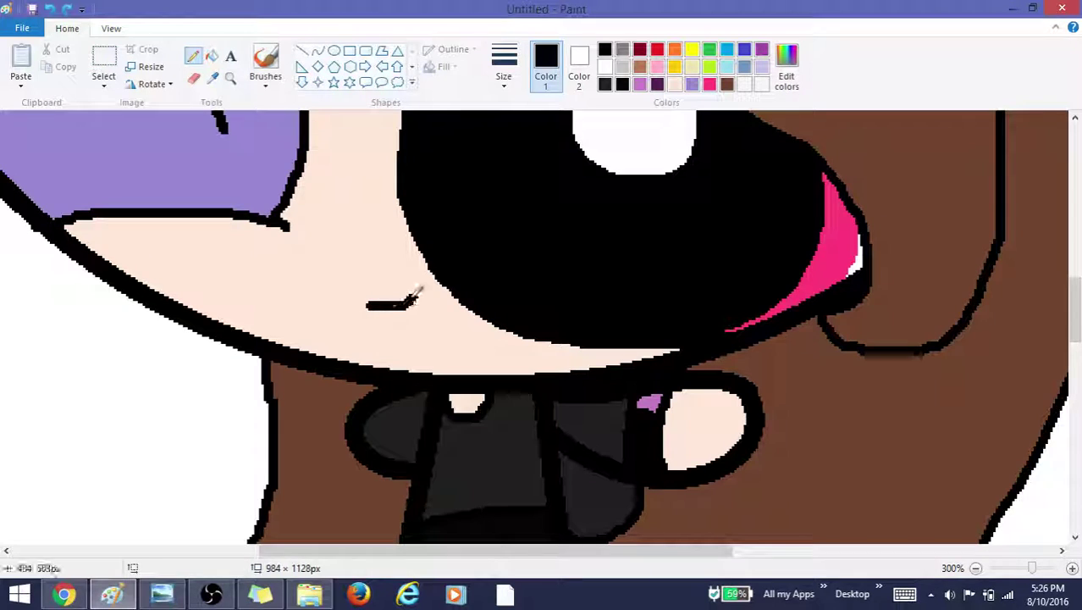
key("ctrl+z")
mouse_move(337, 288)
left_mouse_down()
mouse_move(369, 307)
mouse_move(396, 279)
left_mouse_up()
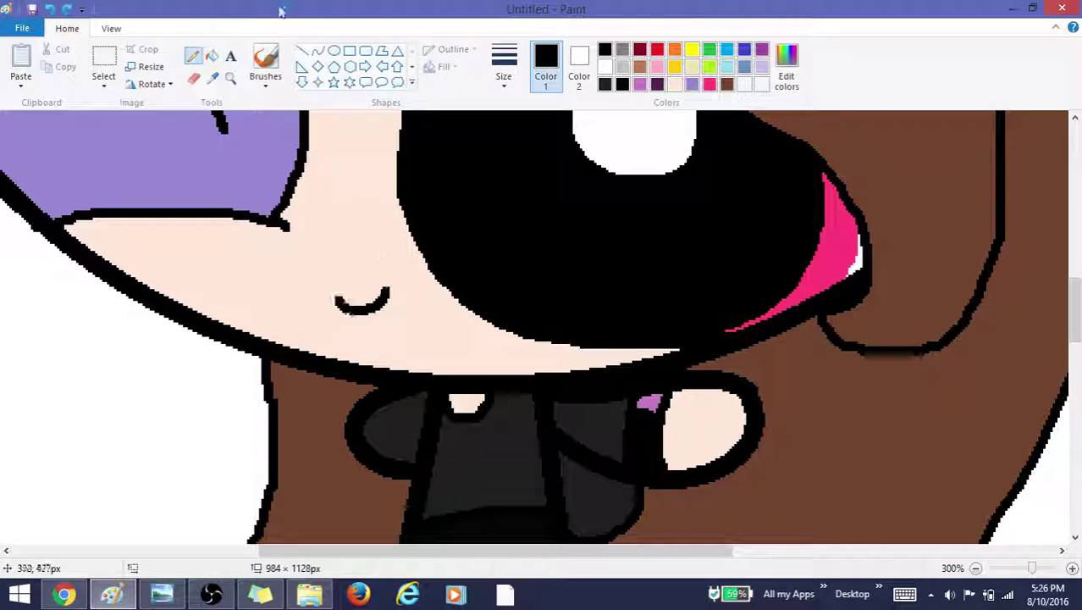
Crop the canvas to the character with a margin, about 749 × 913 px, and fill the background with the hot pink
left_click(230, 77)
right_click(324, 201)
right_click(324, 200)
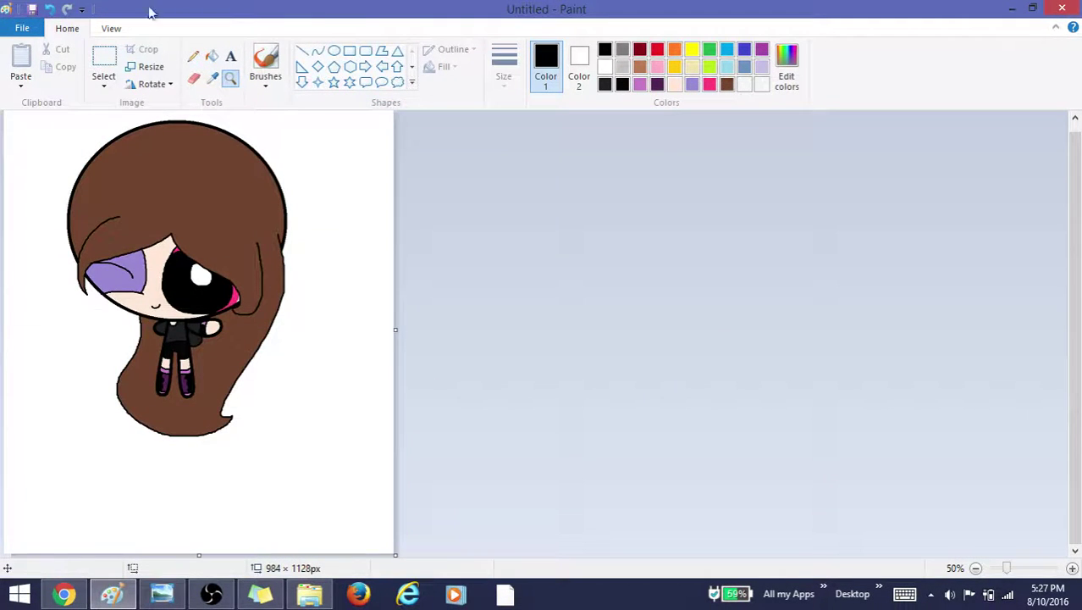
left_click(108, 58)
mouse_move(334, 464)
left_mouse_down()
mouse_move(22, 153)
mouse_move(38, 103)
left_mouse_up()
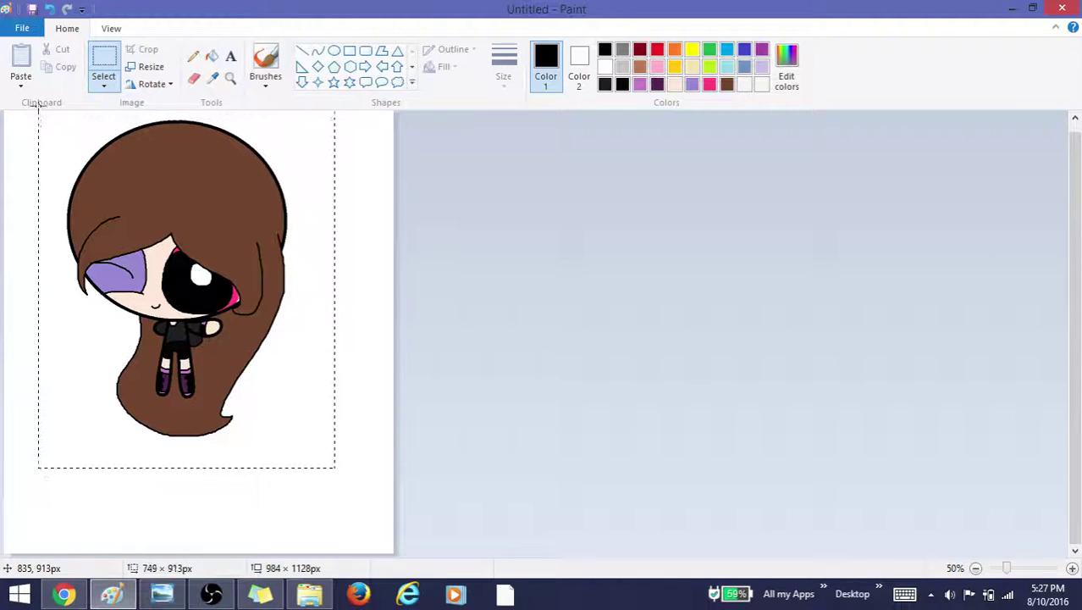
mouse_move(247, 327)
left_mouse_down()
mouse_move(247, 337)
mouse_move(207, 258)
mouse_move(193, 285)
mouse_move(178, 189)
left_mouse_up()
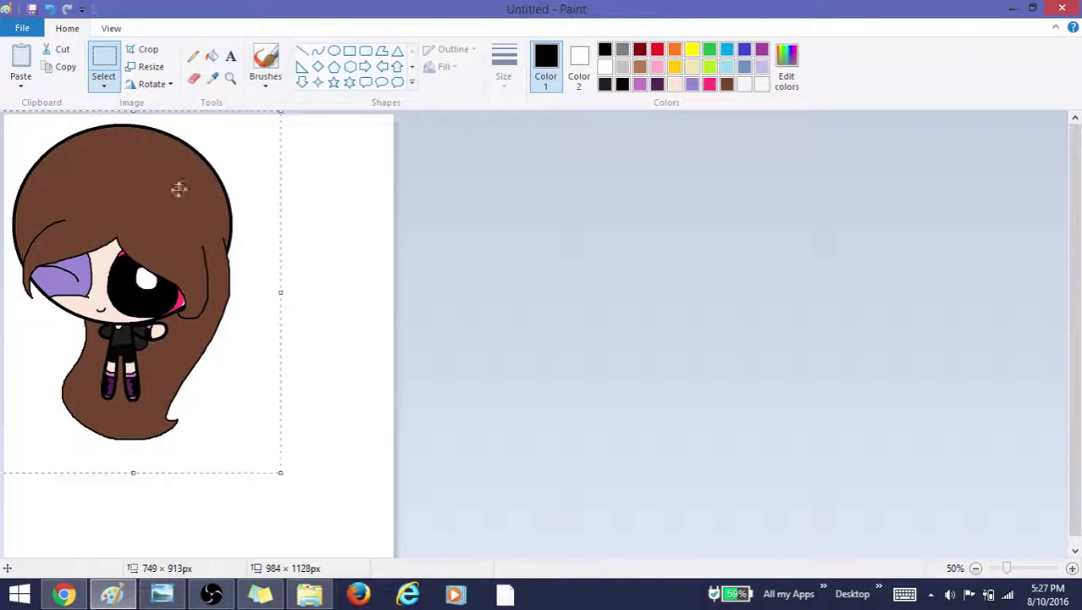
left_click(149, 50)
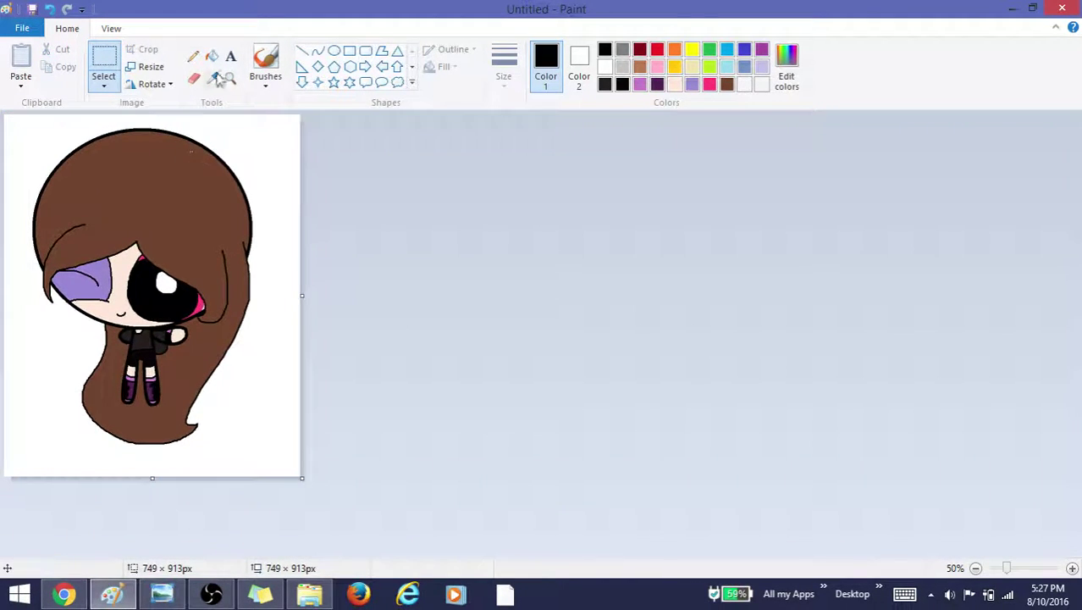
left_click(710, 84)
left_click(282, 148)
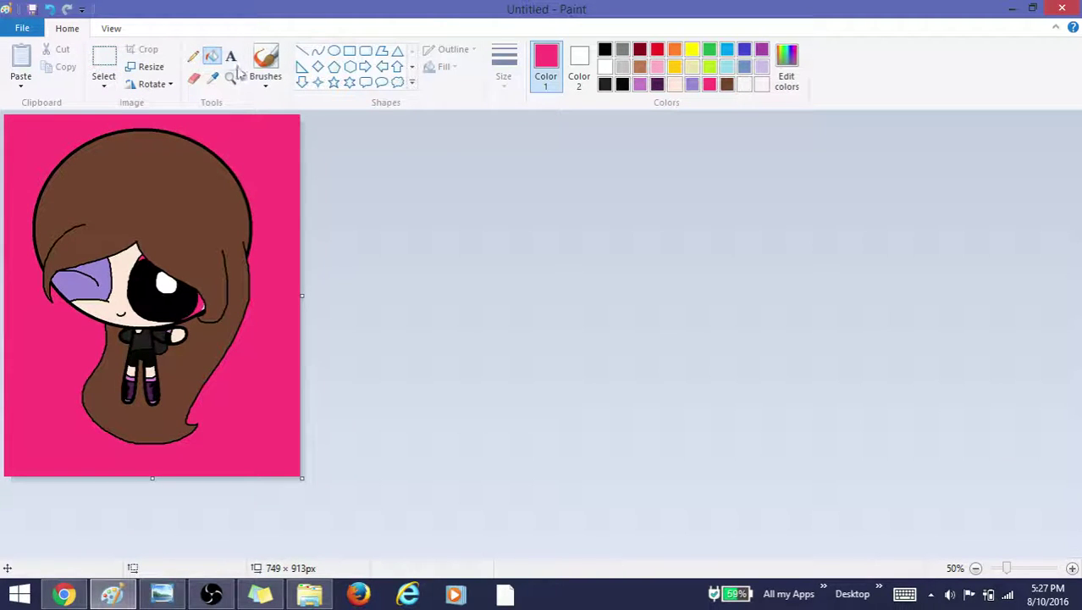
Set up the Airbrush with the palette's light purple and choose a brush size
left_click(265, 67)
left_click(361, 110)
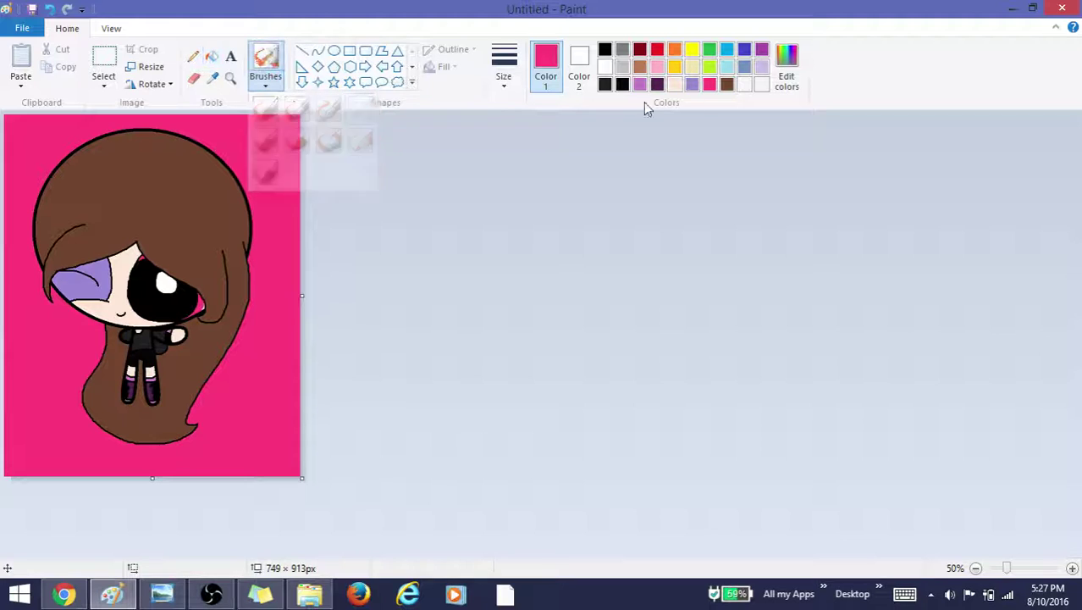
left_click(639, 84)
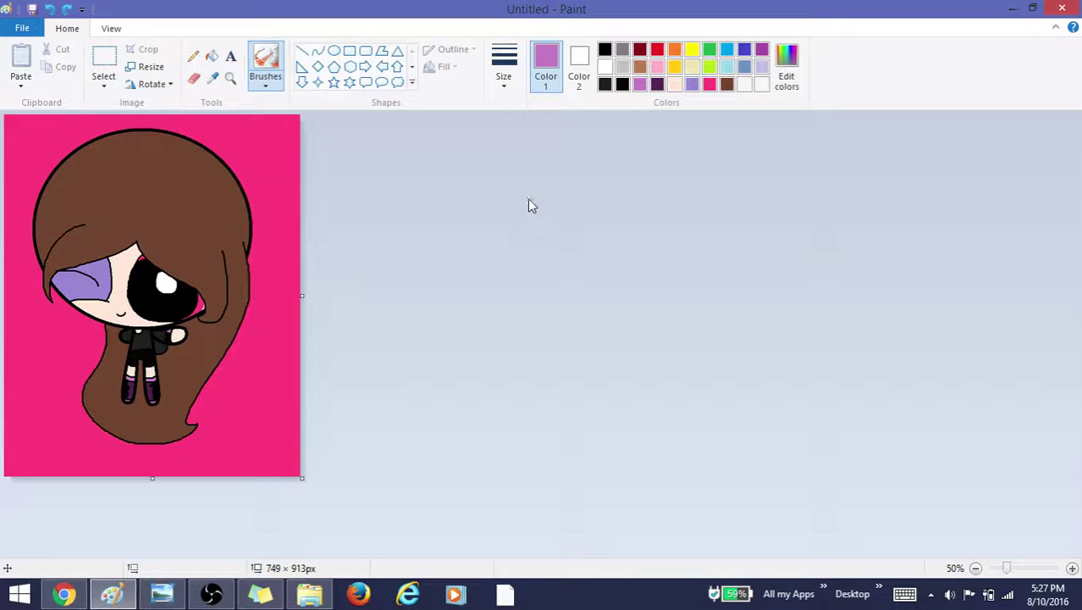
left_click(504, 68)
left_click(505, 148)
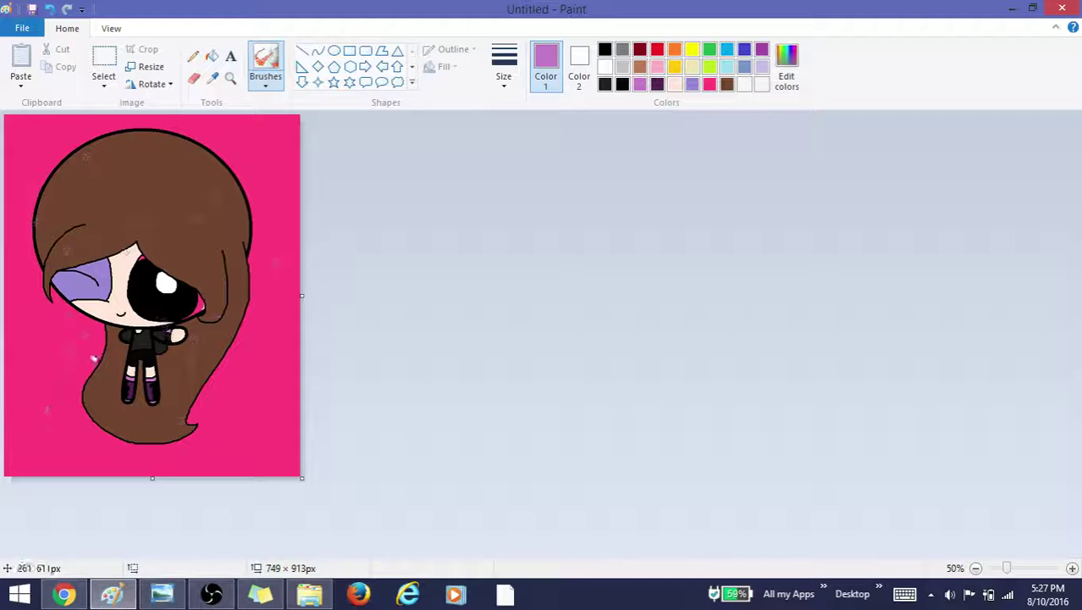
Add a small light purple text caption in the lower right corner of the picture
left_click(230, 55)
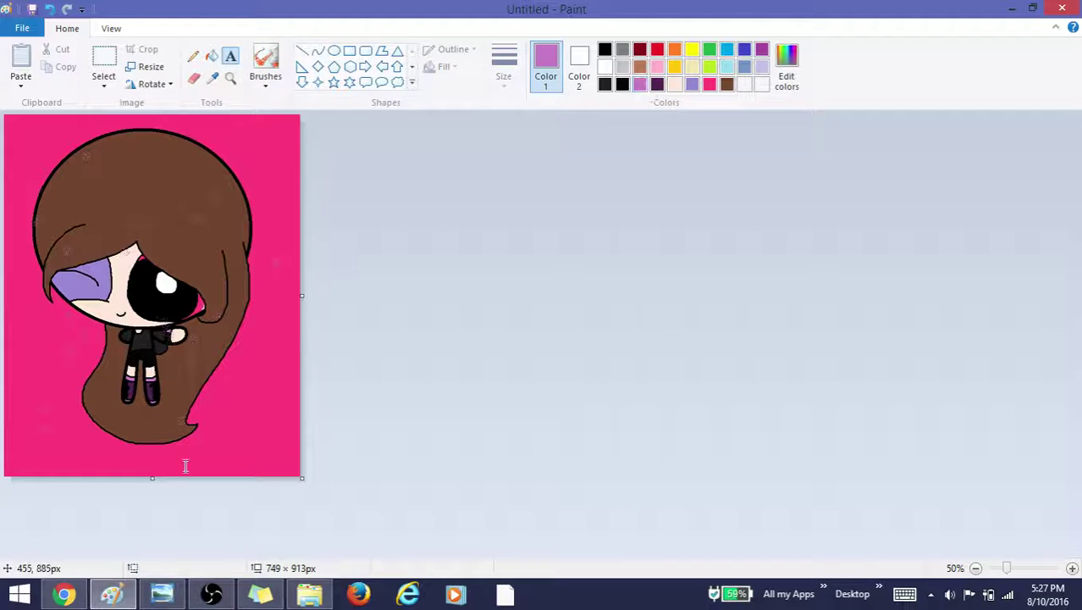
left_click(181, 451)
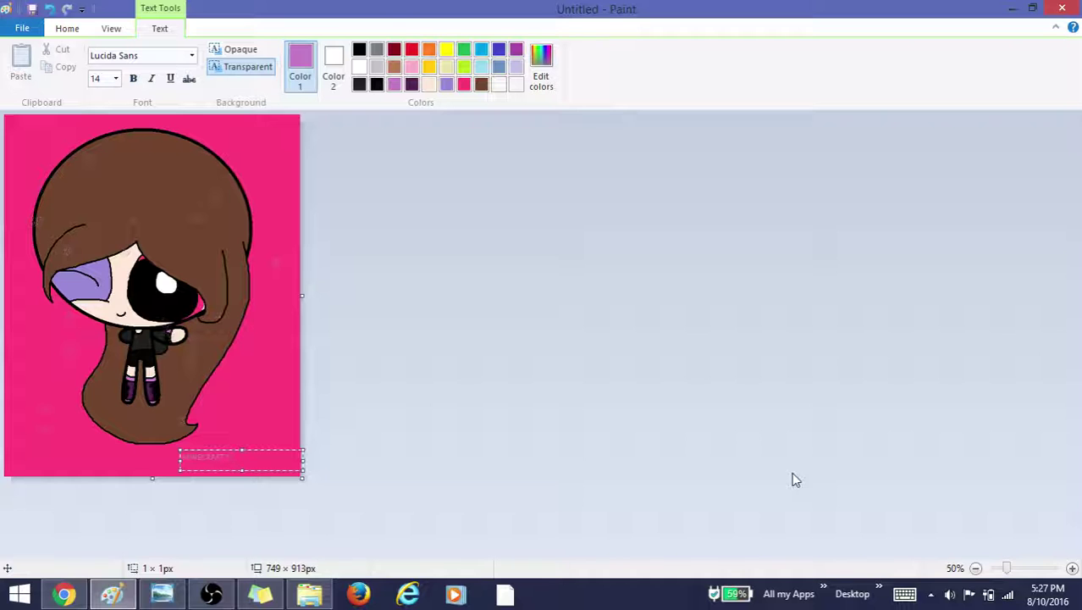
Close the drawing and save it as a PNG named "Me in Minecraft speedpaint"
left_click(1063, 9)
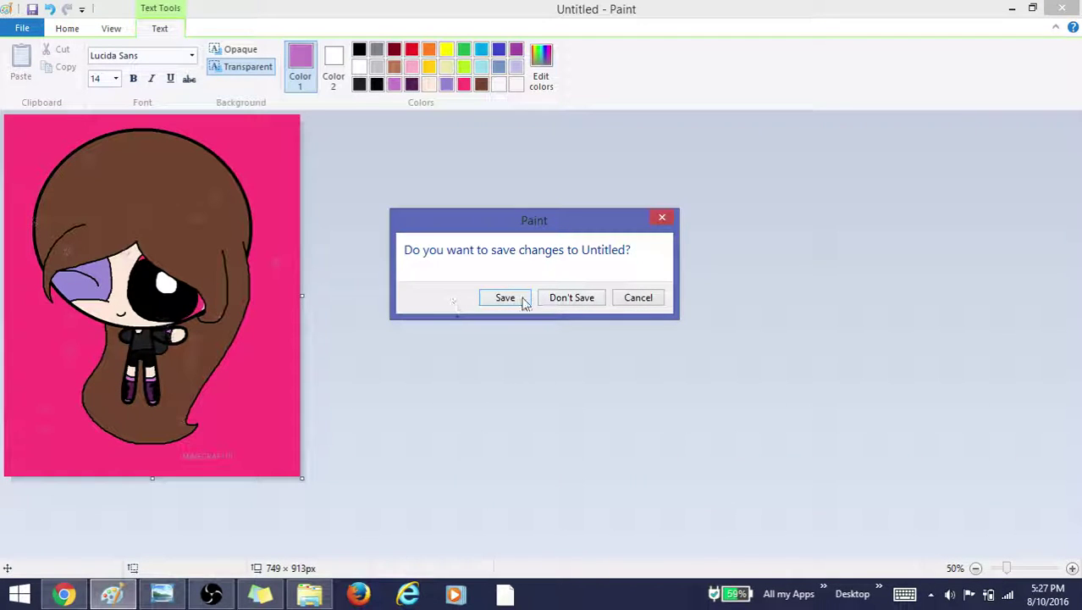
left_click(511, 303)
type("ME")
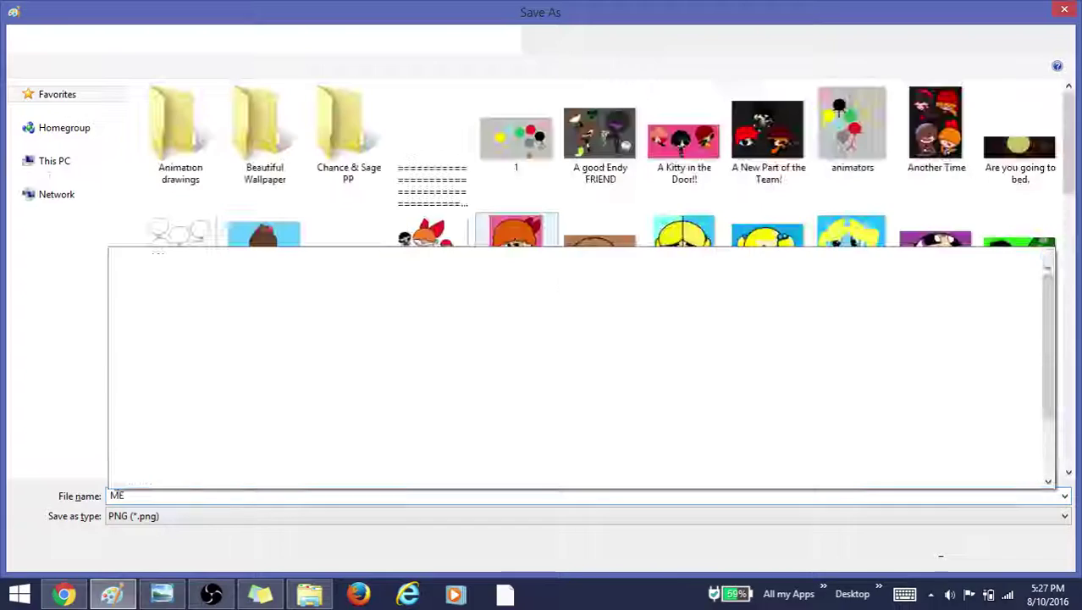
key("BackSpace")
type("e in")
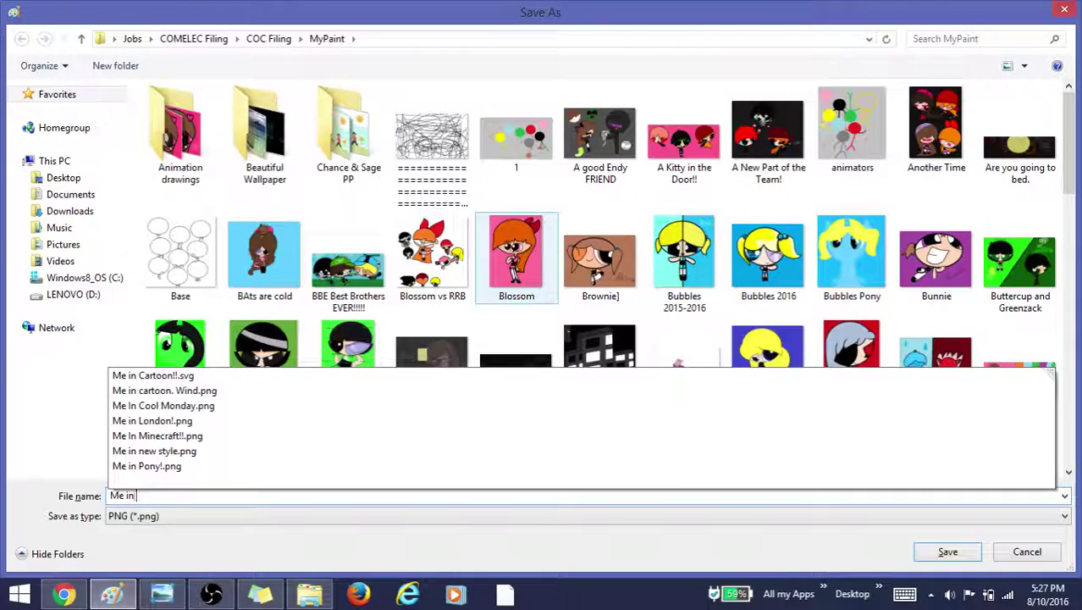
type(" Minecraft")
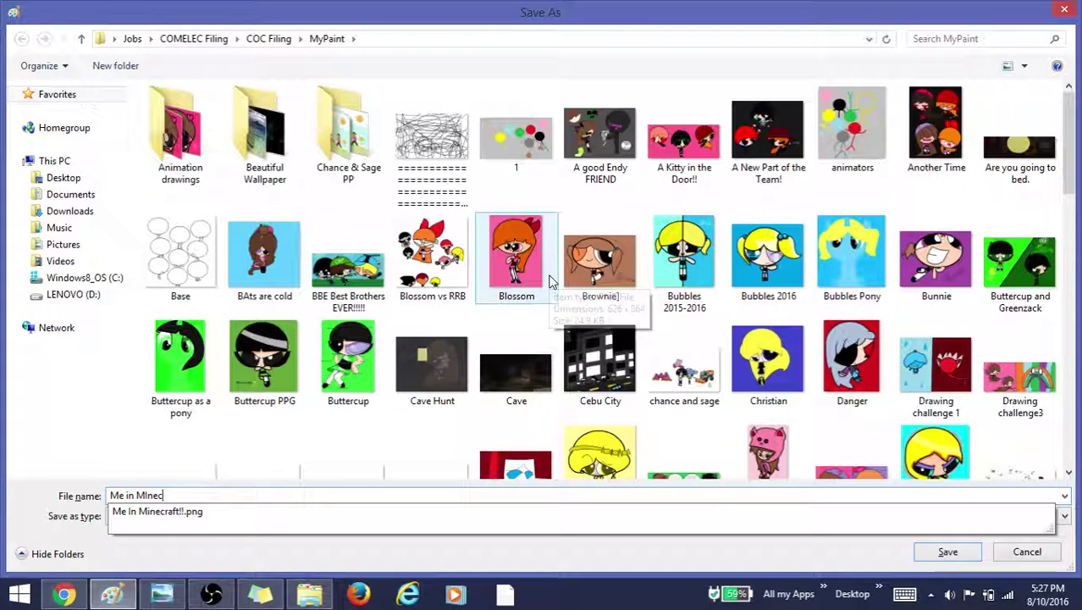
key("BackSpace")
key("BackSpace")
key("BackSpace")
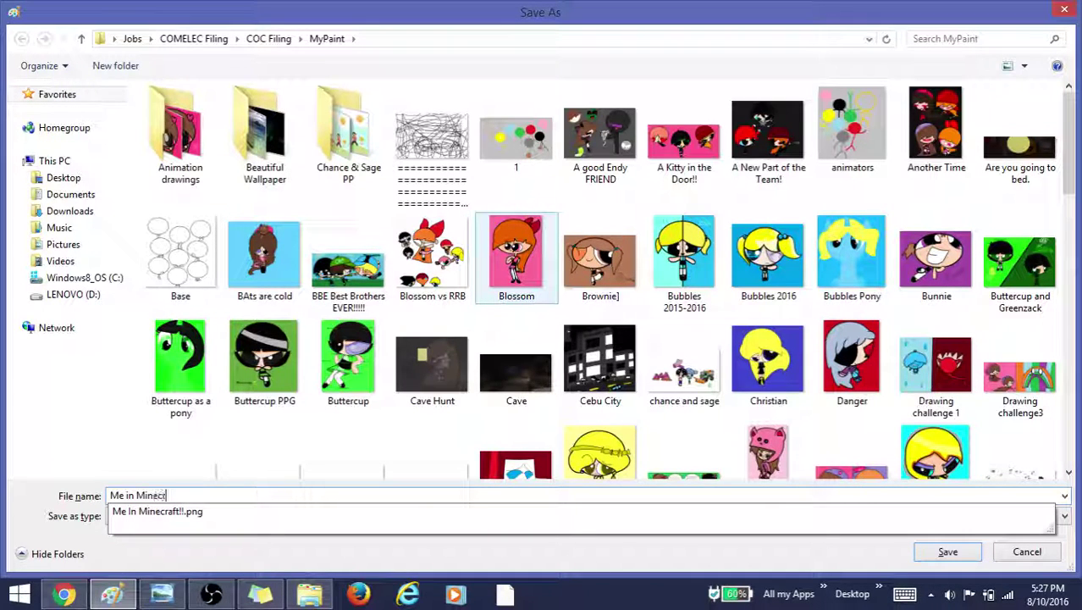
type("necraft sp")
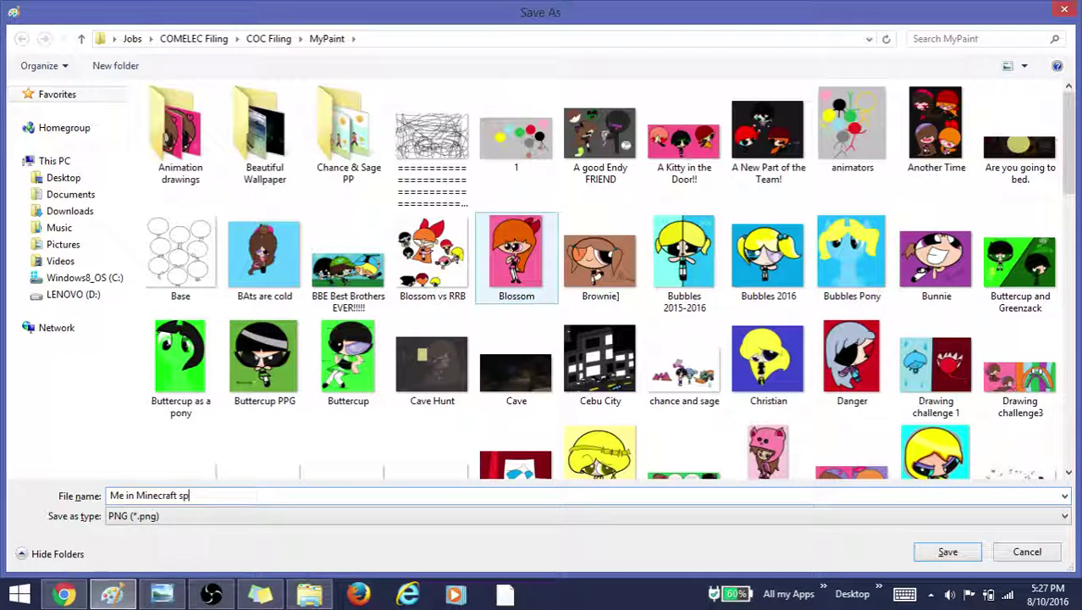
type("eedpaint")
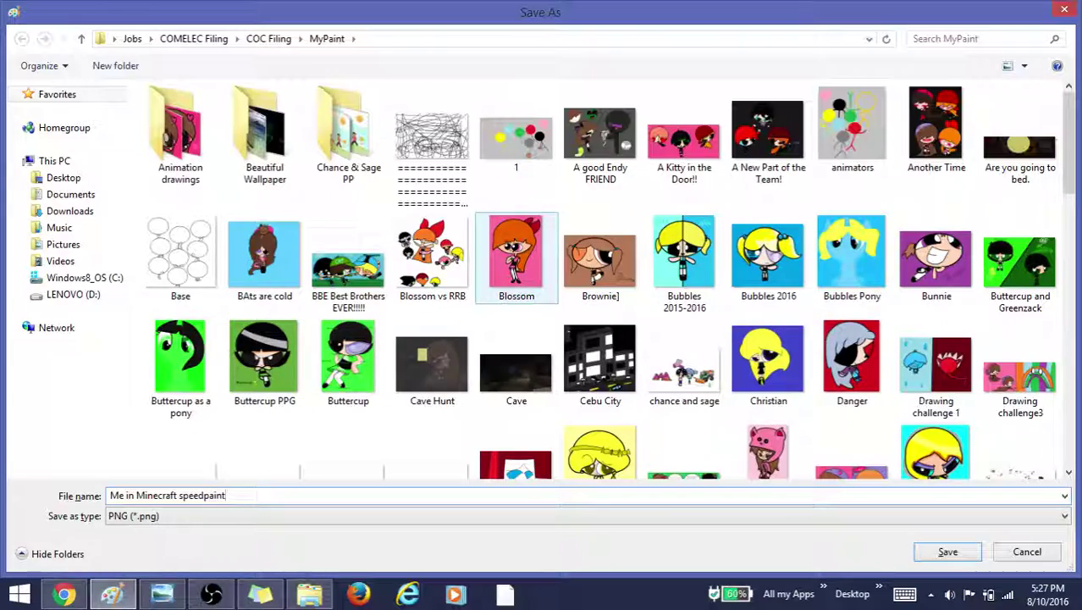